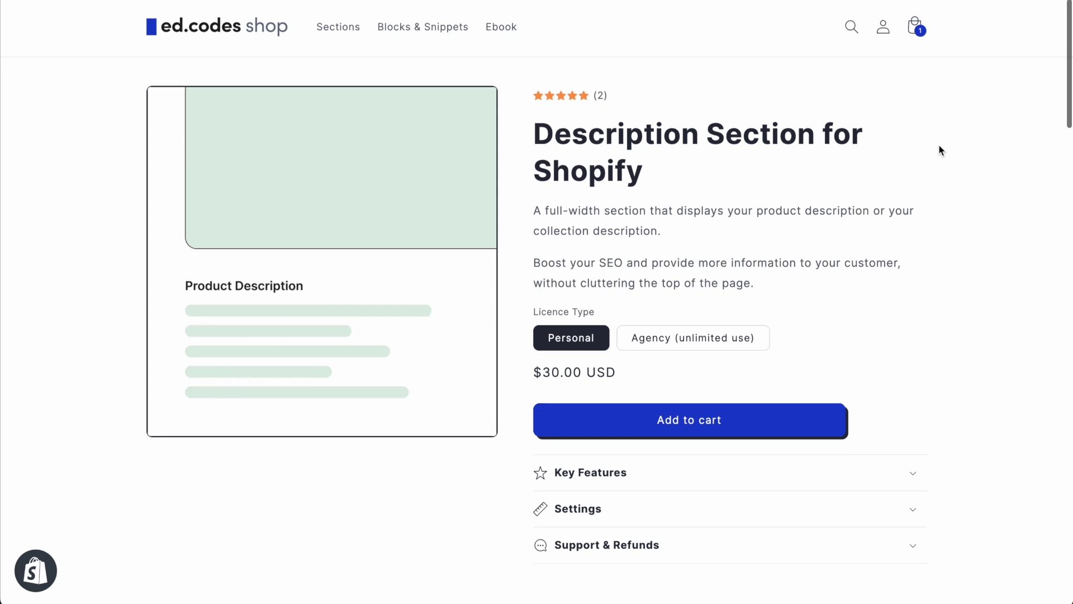
Scroll down the product page and highlight the two-paragraph short summary.
scroll(940, 150, down, 2)
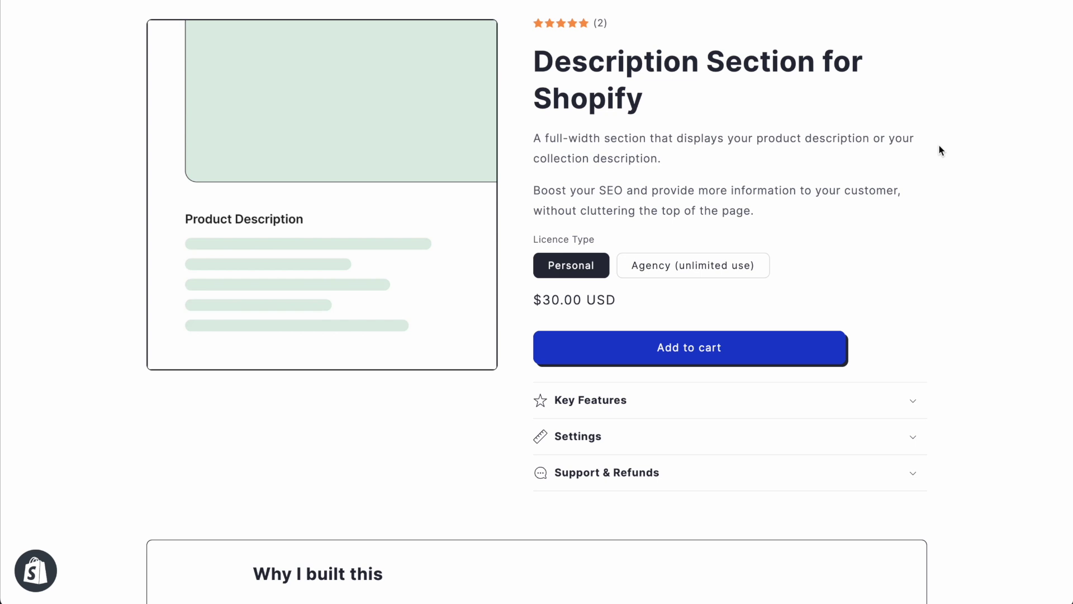
scroll(941, 149, down, 1)
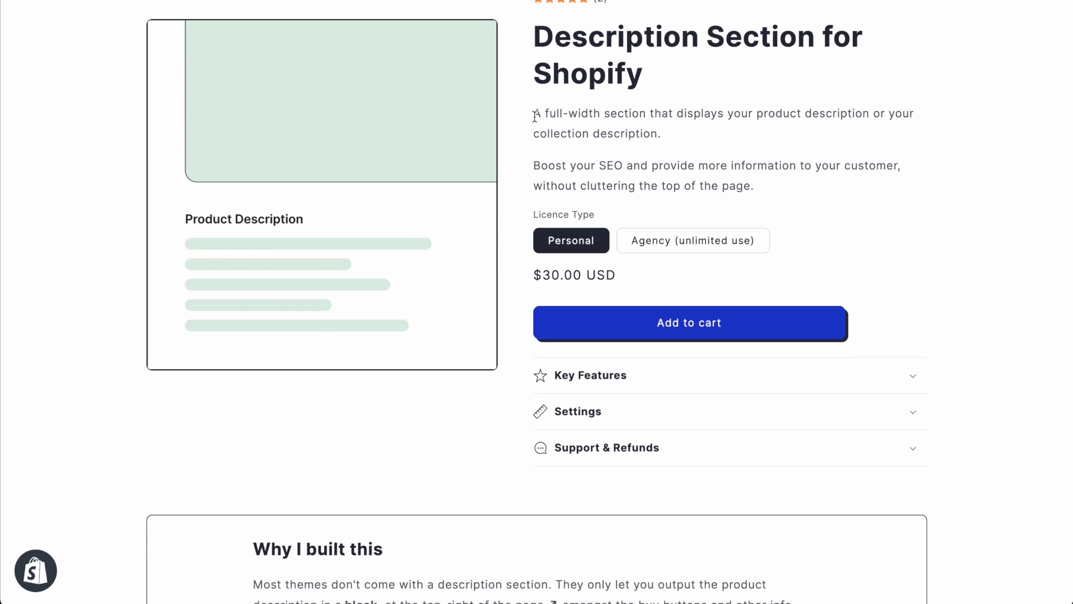
drag(535, 114, 771, 184)
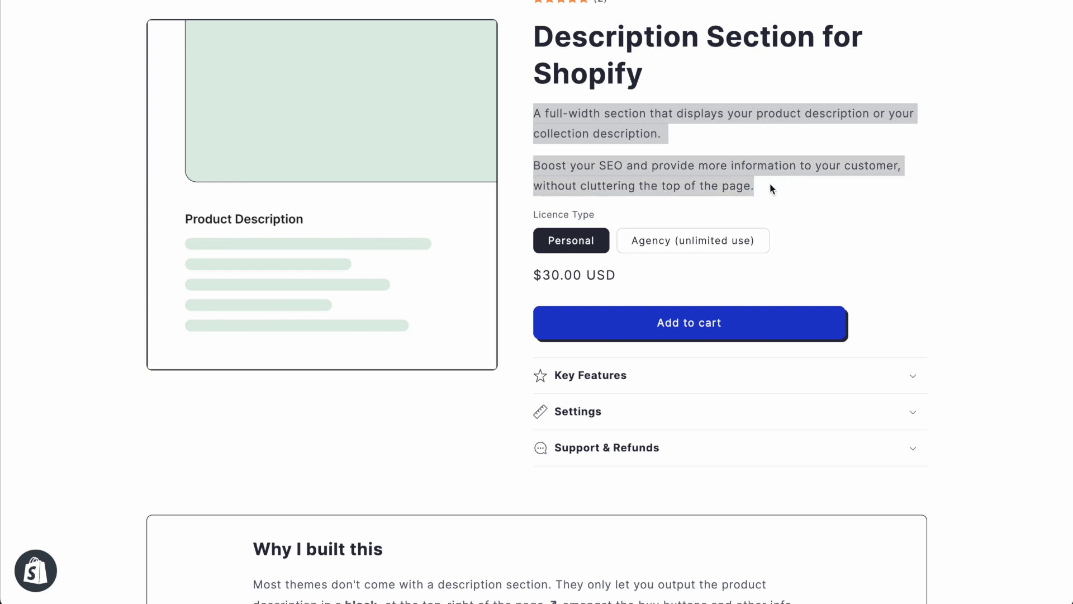
click(973, 196)
Scroll through the long 'Why I built this' description and select part of it.
scroll(974, 195, down, 5)
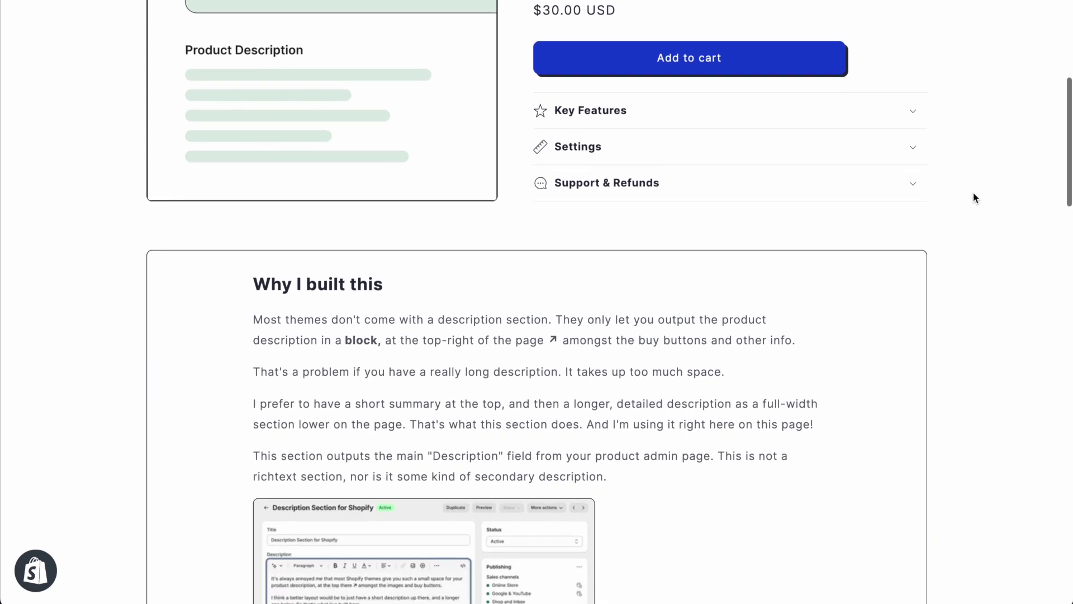
scroll(858, 183, down, 3)
scroll(599, 352, down, 5)
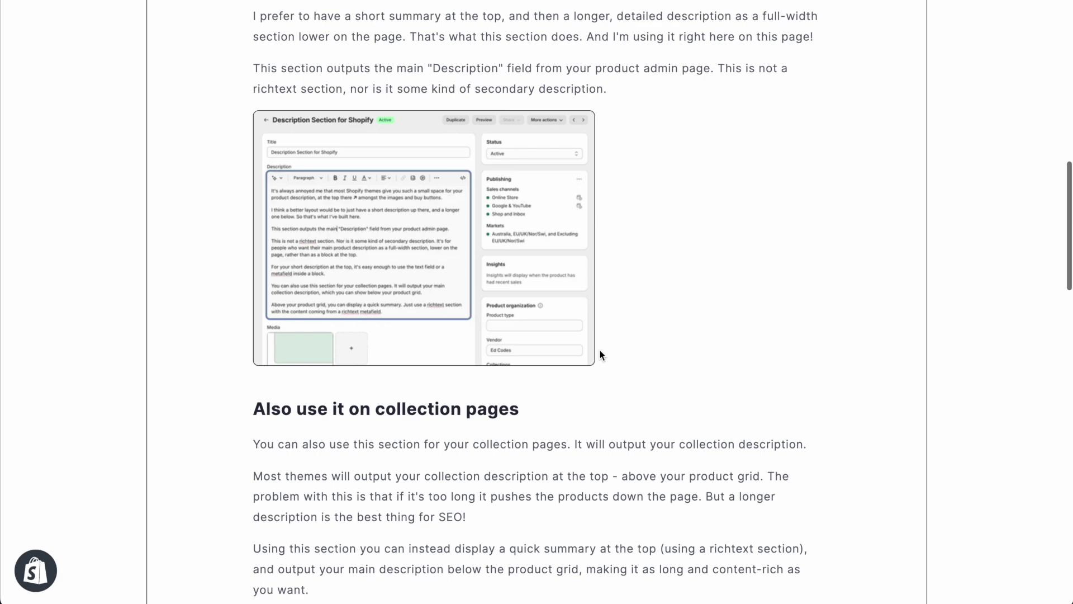
scroll(599, 352, down, 2)
scroll(599, 352, up, 7)
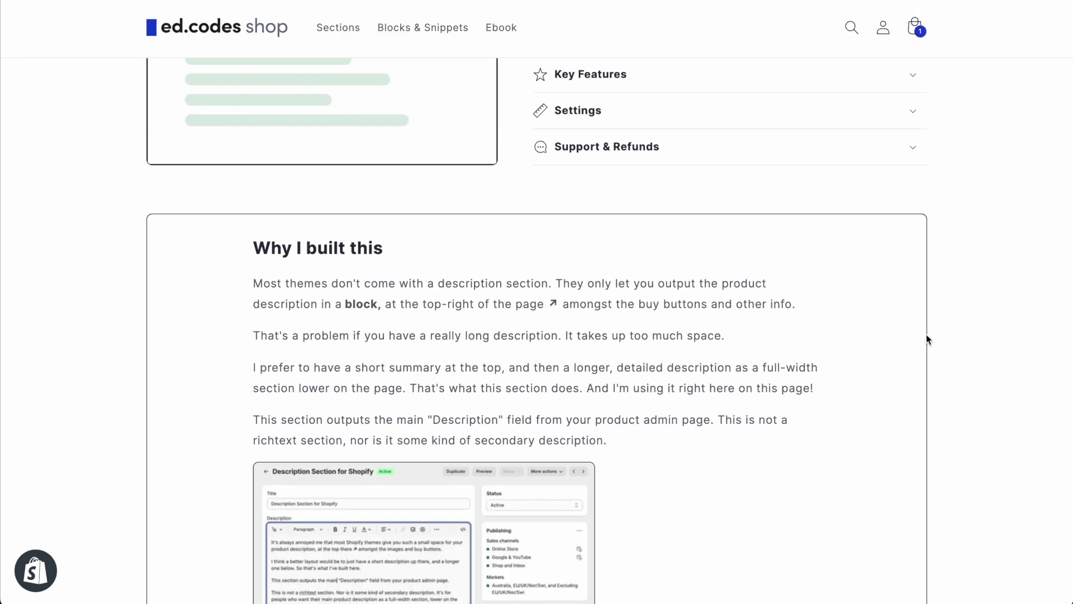
scroll(926, 340, up, 8)
drag(532, 210, 814, 287)
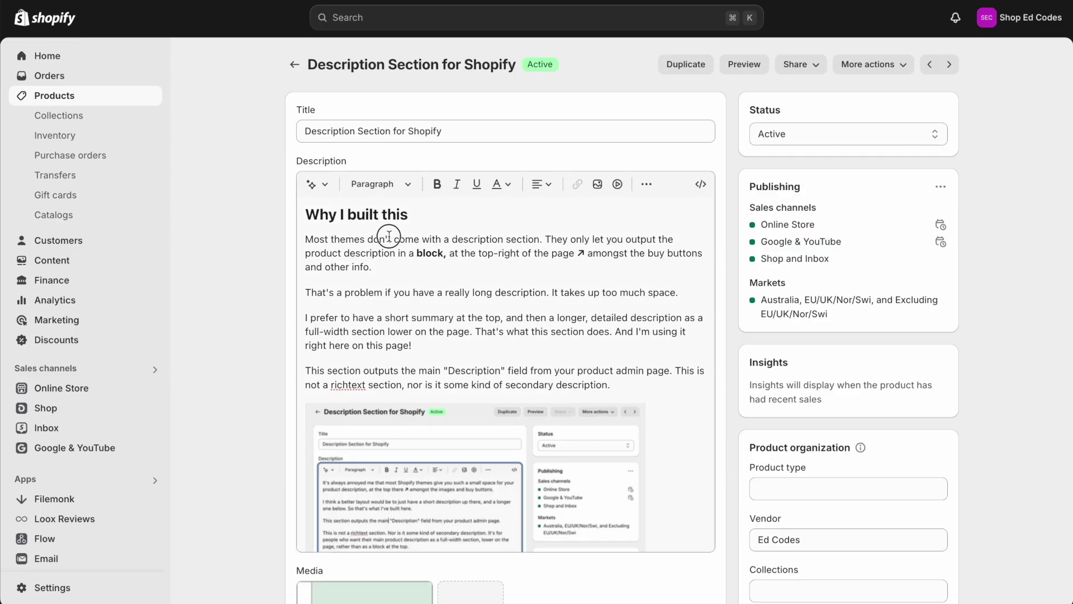
Open the Short Description product metafield to confirm it holds the storefront summary text.
click(389, 235)
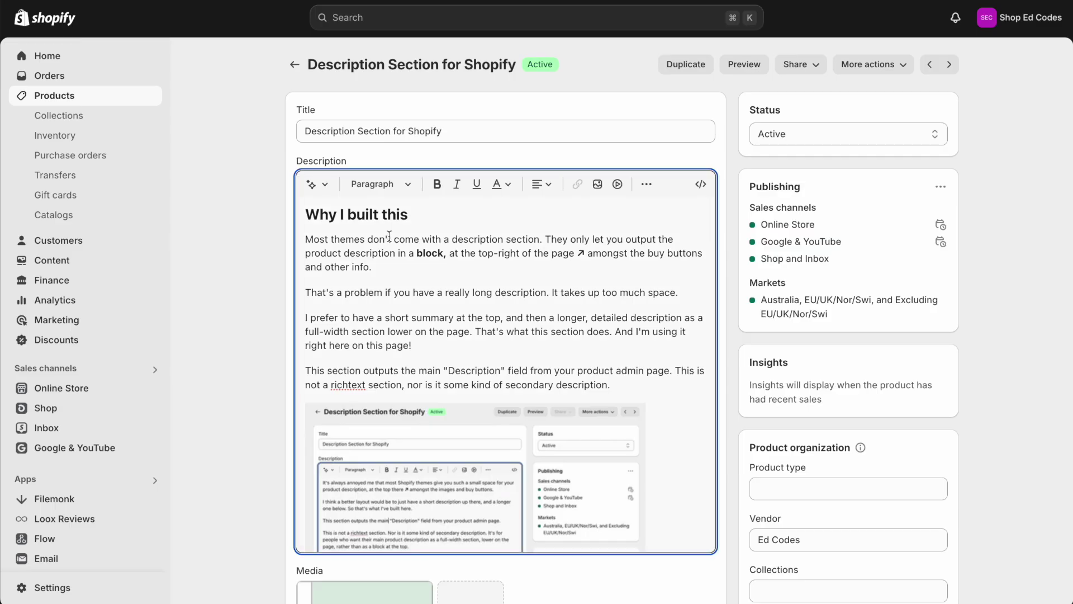
scroll(230, 252, down, 15)
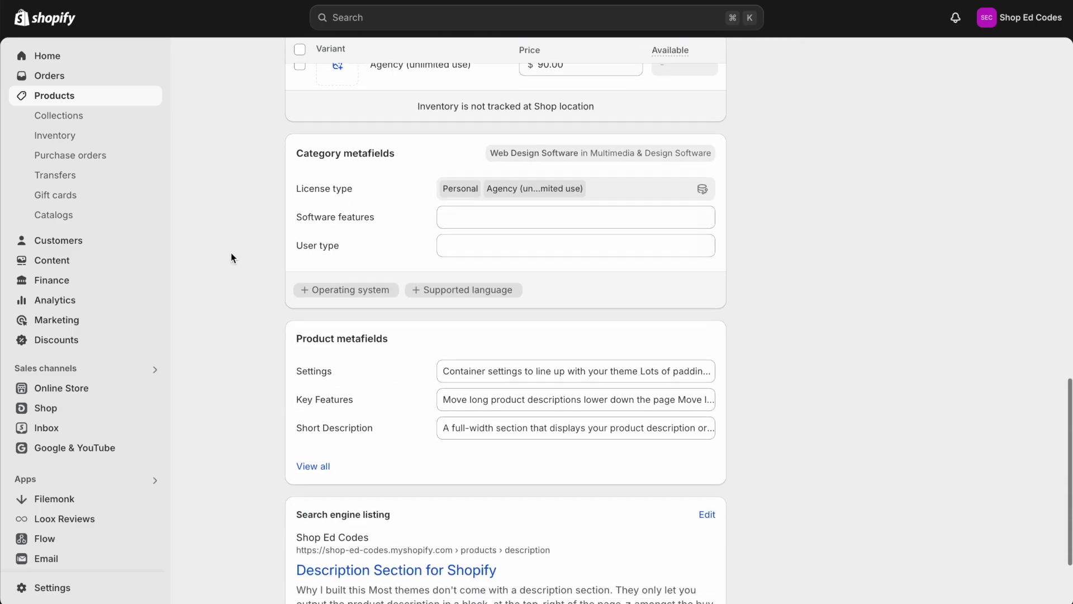
click(470, 393)
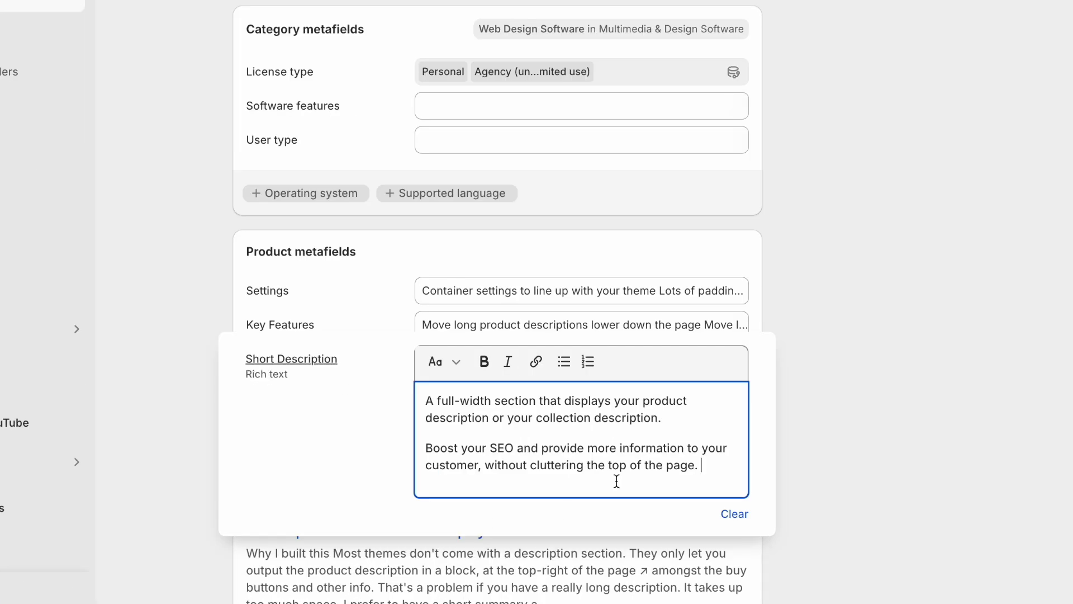
click(899, 364)
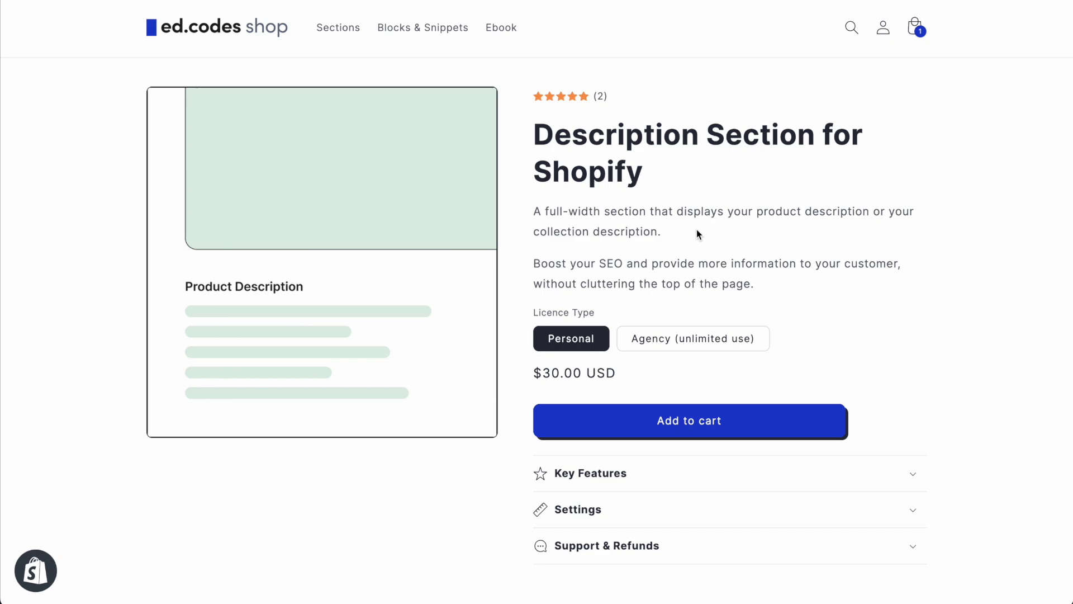
scroll(984, 241, down, 10)
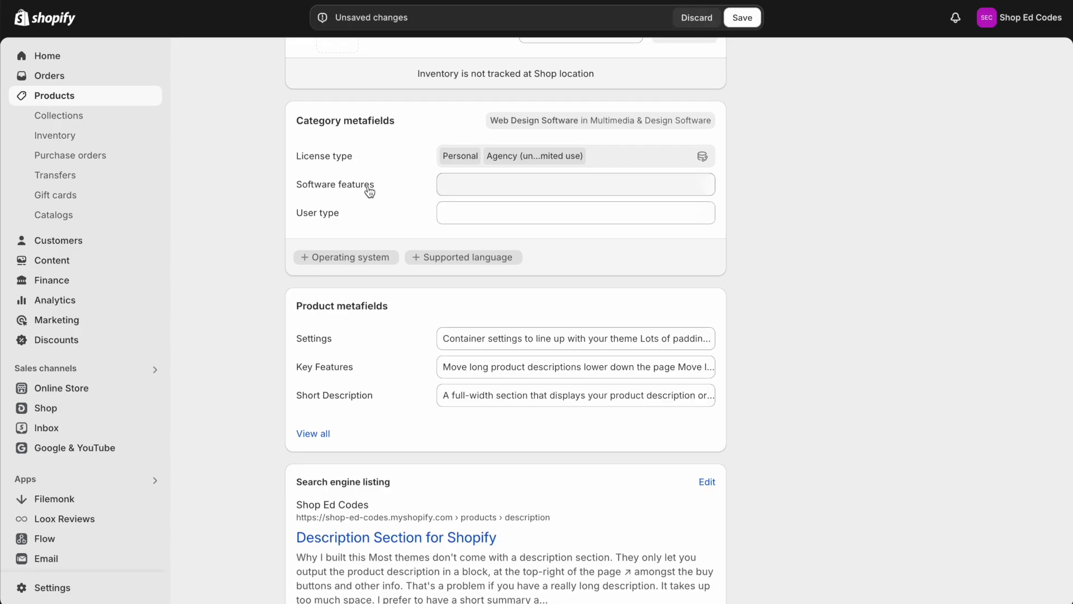
scroll(366, 186, up, 15)
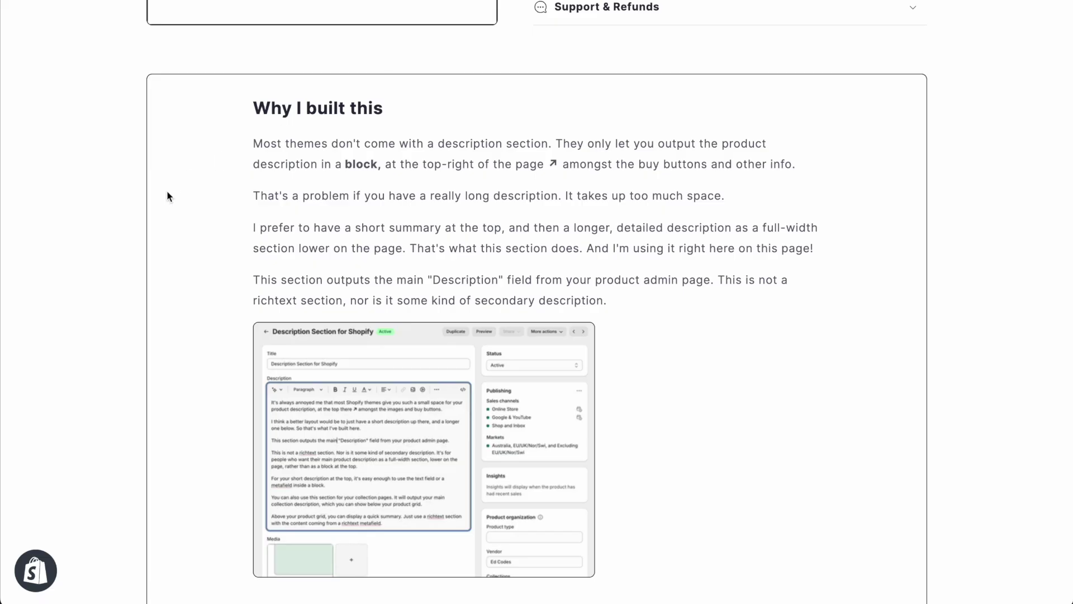
scroll(166, 190, down, 5)
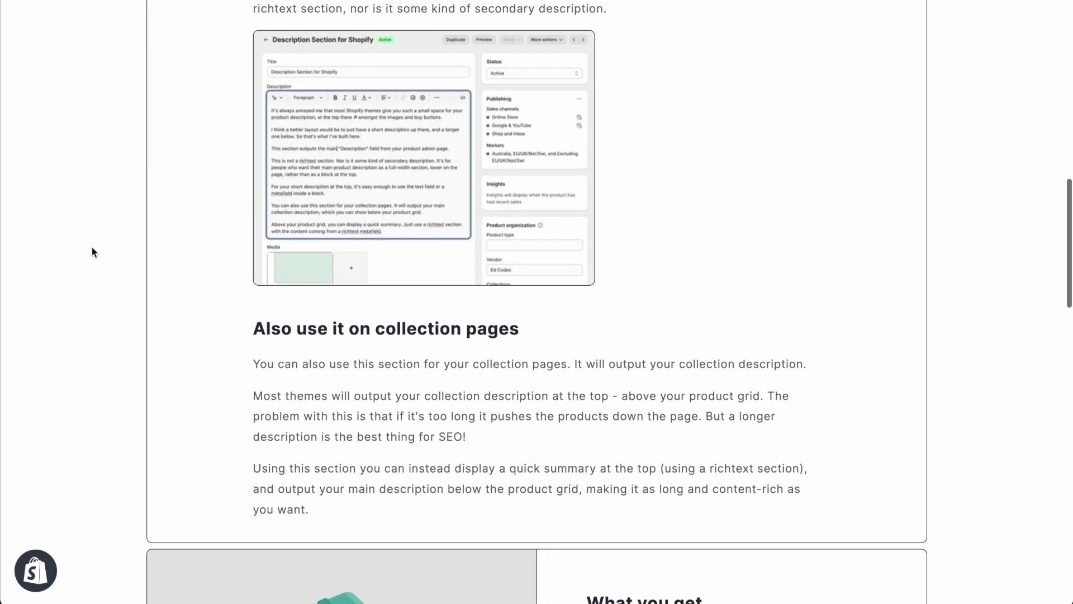
scroll(92, 247, up, 10)
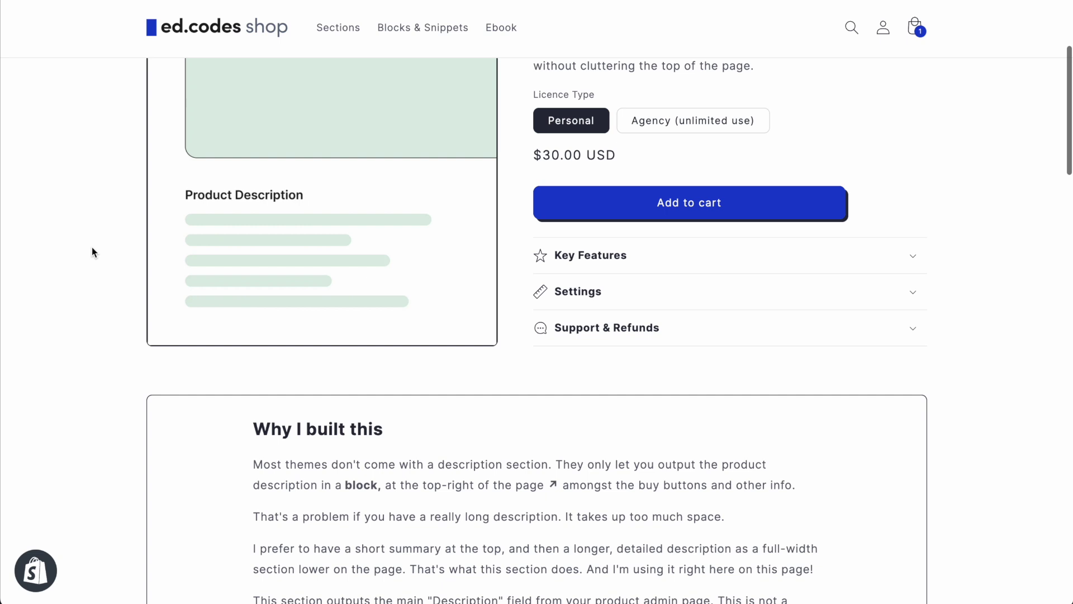
scroll(92, 247, up, 3)
scroll(679, 166, up, 1)
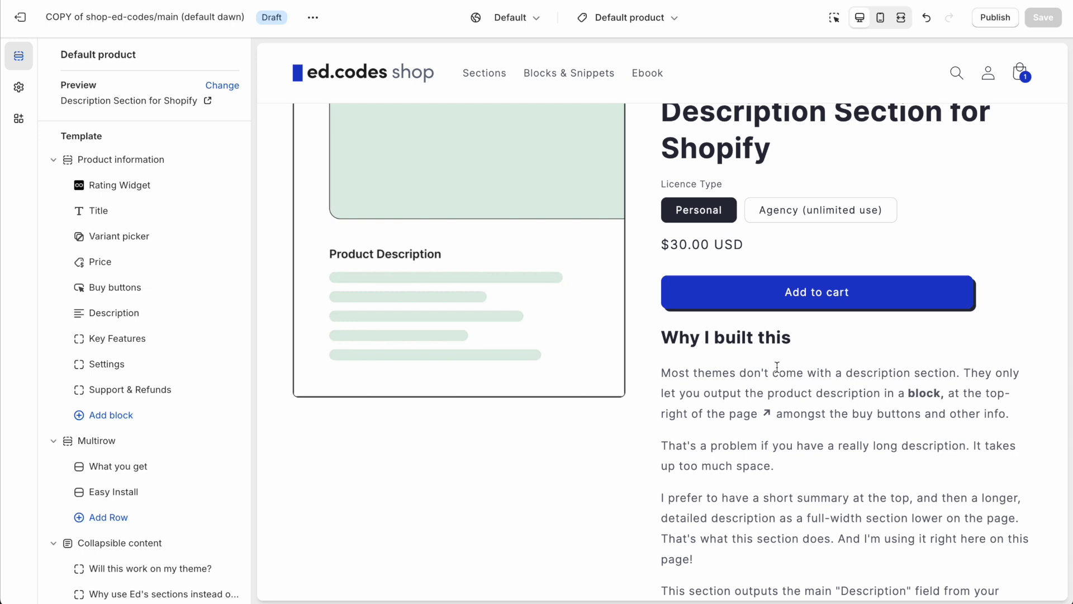
Try reordering the Description block in Product information and scroll the template preview.
scroll(777, 366, up, 3)
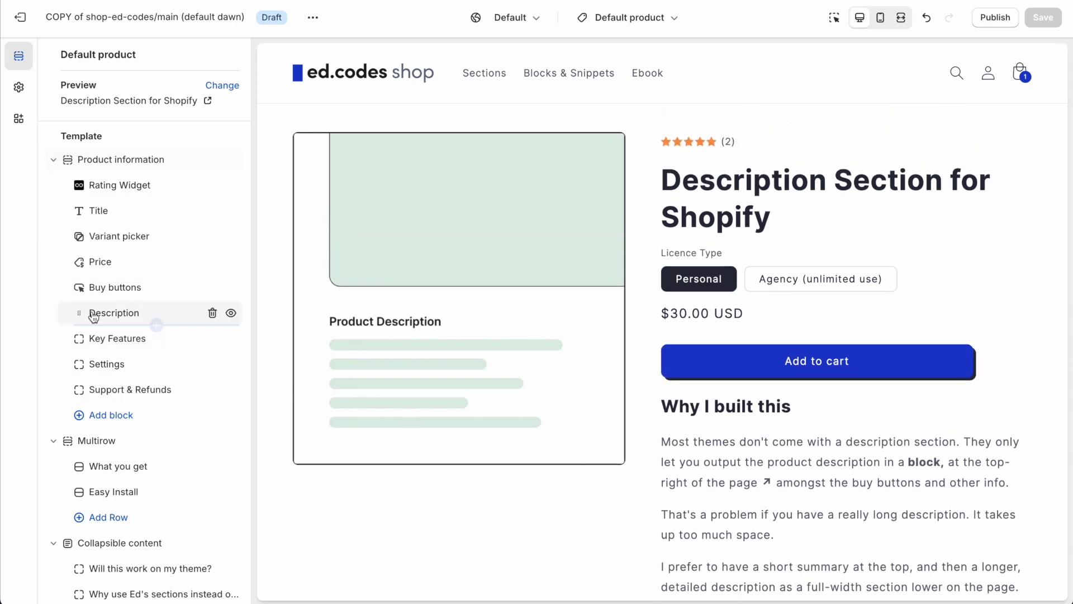
mouse_move(79, 311)
mouse_down()
mouse_move(79, 247)
mouse_move(77, 313)
mouse_up()
scroll(807, 422, down, 9)
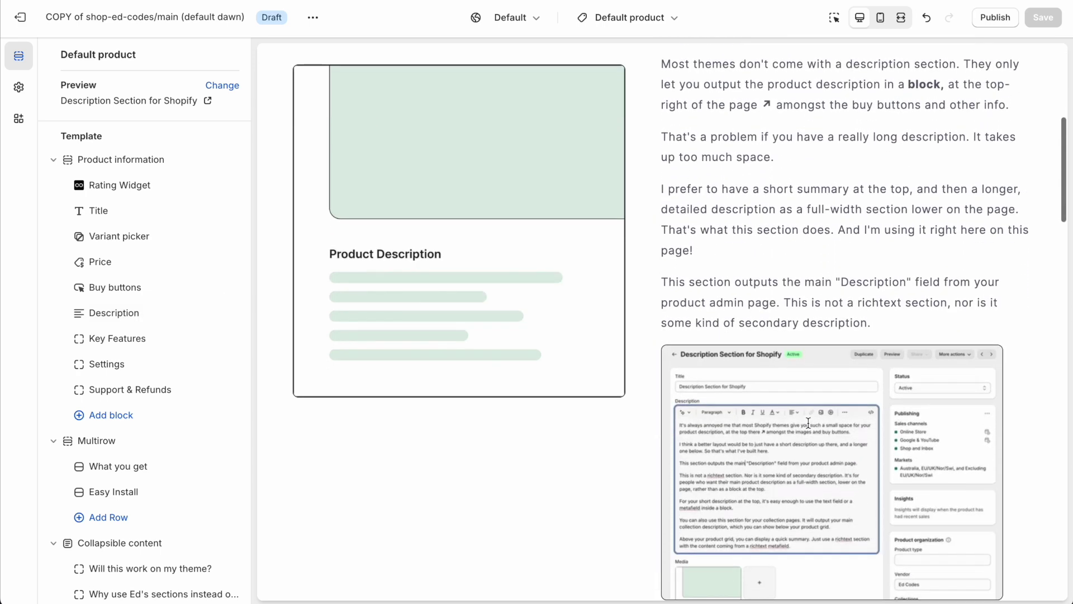
scroll(808, 422, down, 10)
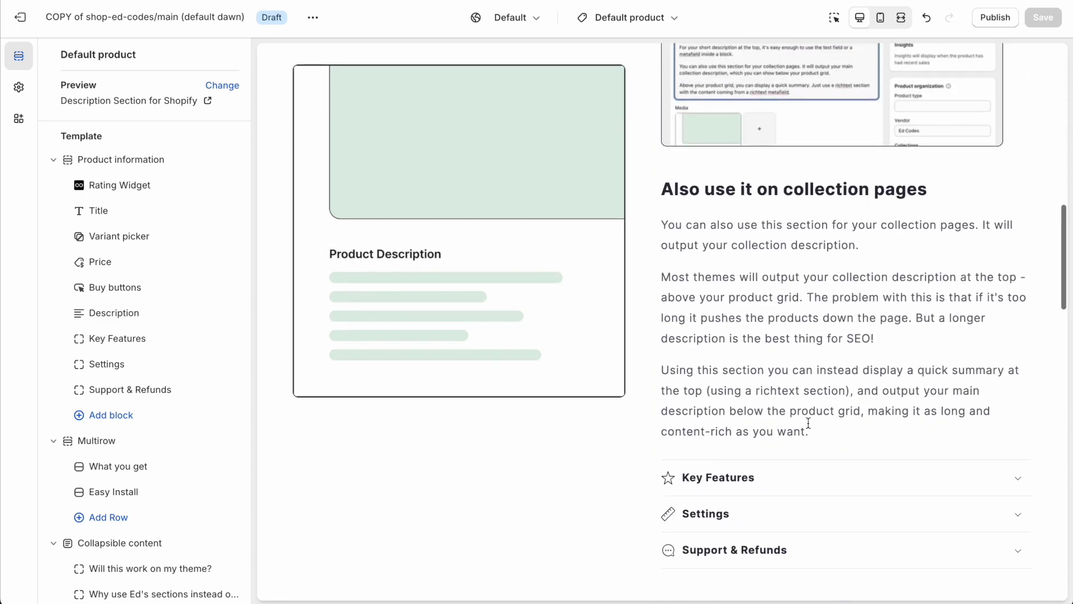
scroll(808, 422, up, 15)
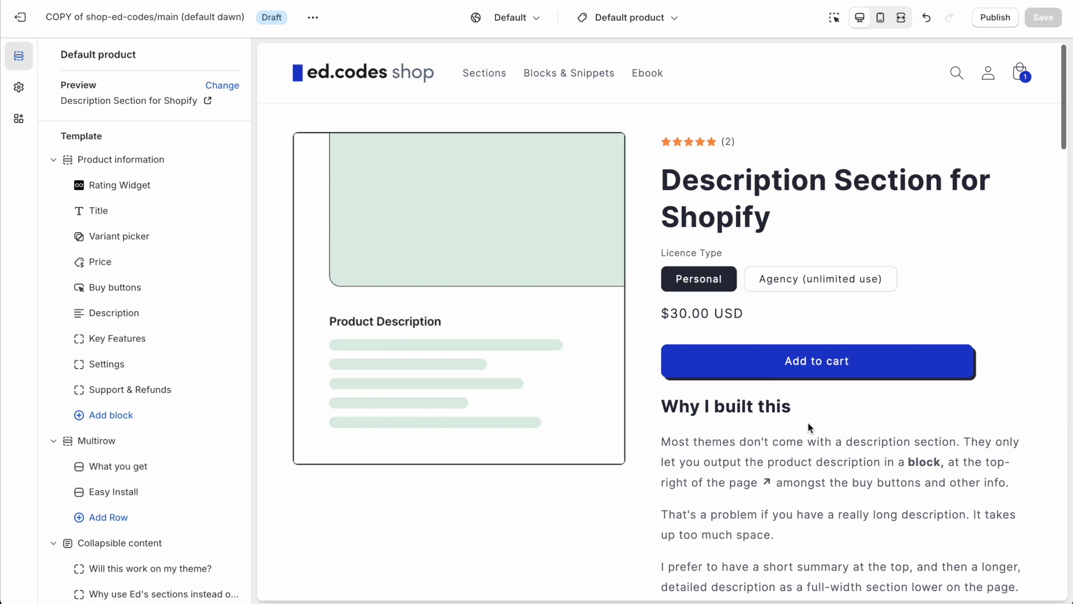
scroll(808, 423, down, 1)
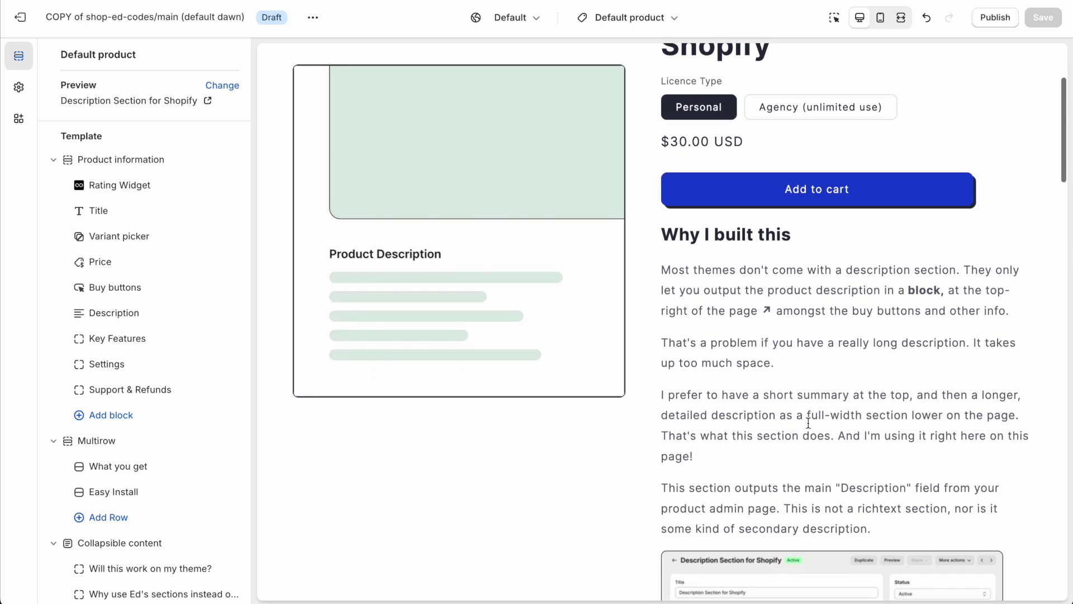
scroll(808, 422, up, 1)
scroll(808, 422, down, 6)
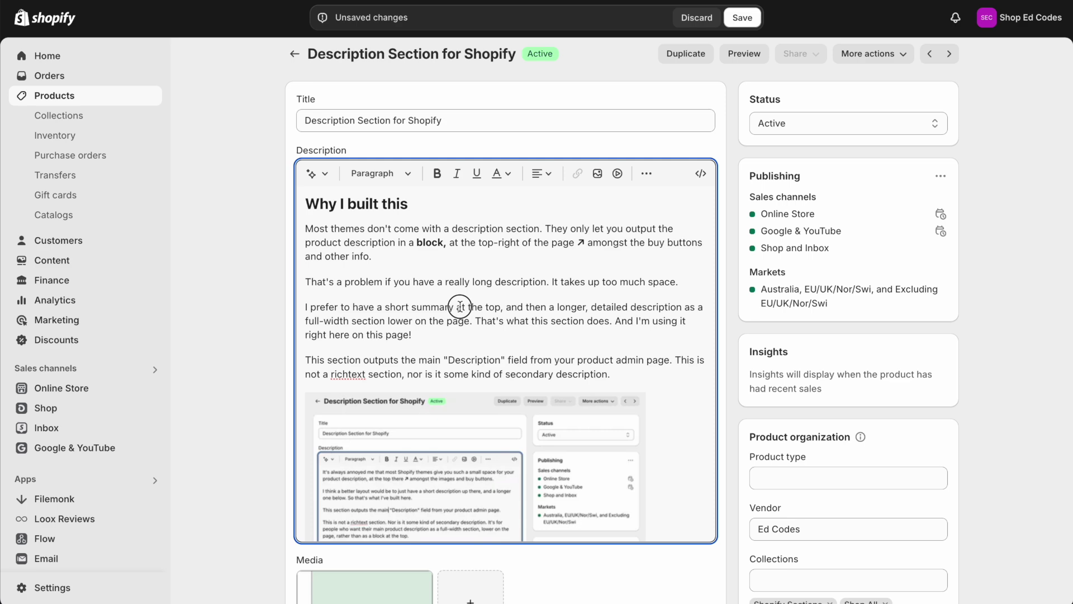
Scroll through the long product description in the admin Description editor.
scroll(460, 307, down, 6)
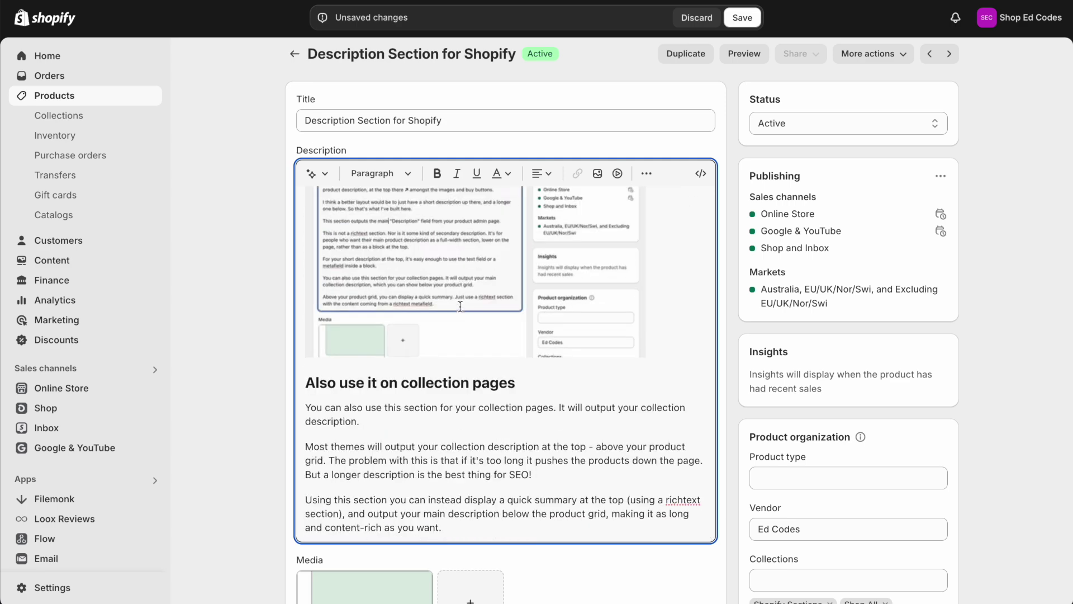
scroll(460, 307, up, 6)
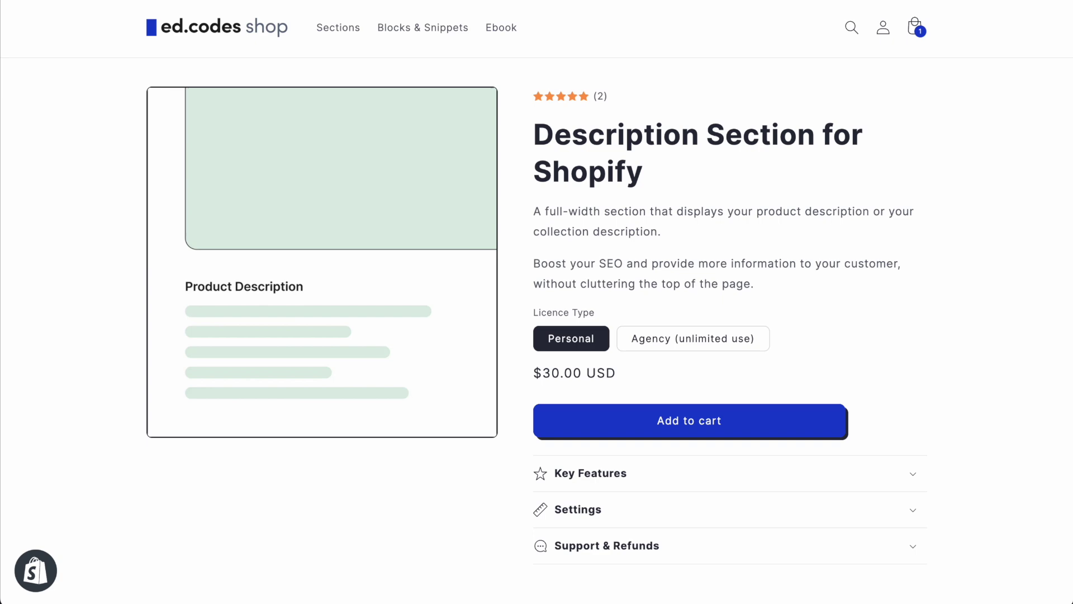
scroll(111, 223, down, 8)
scroll(110, 223, down, 7)
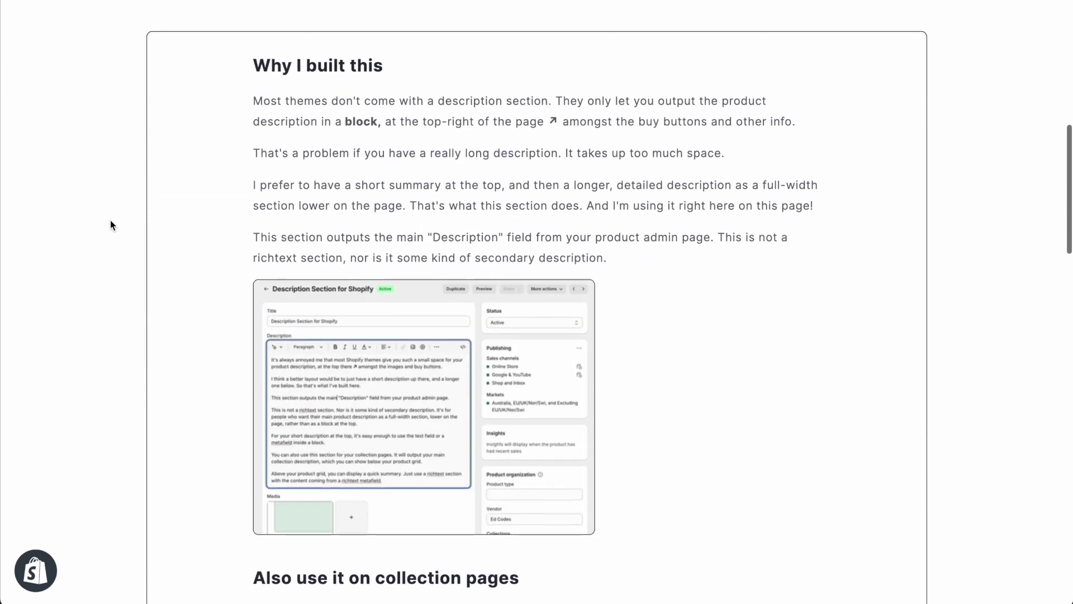
scroll(110, 224, up, 7)
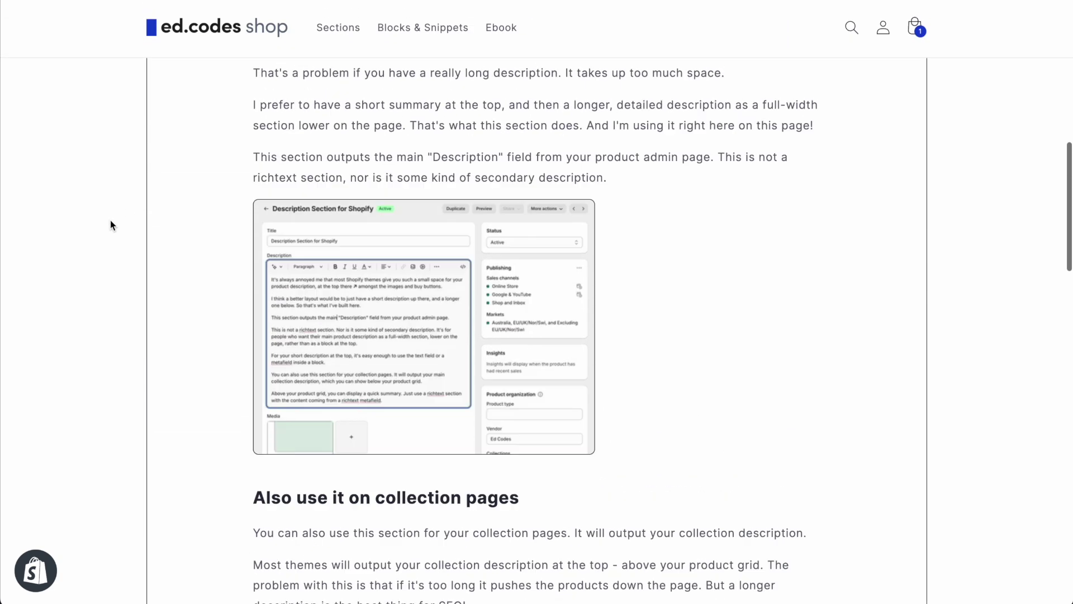
scroll(1009, 465, up, 5)
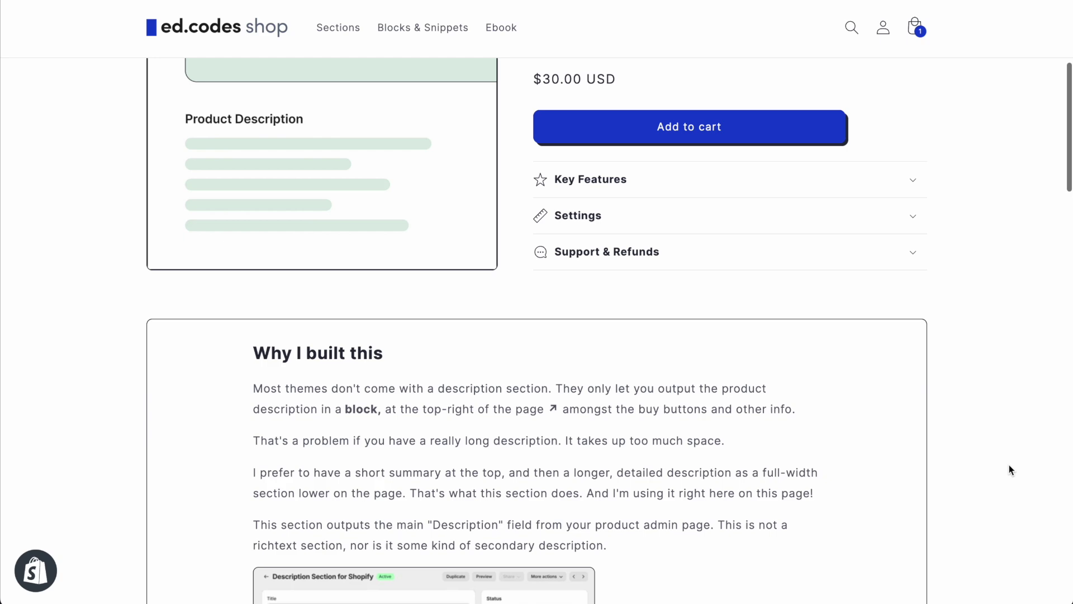
On the storefront, select and deselect the short summary and the 'Why I built this' card.
scroll(1008, 464, down, 2)
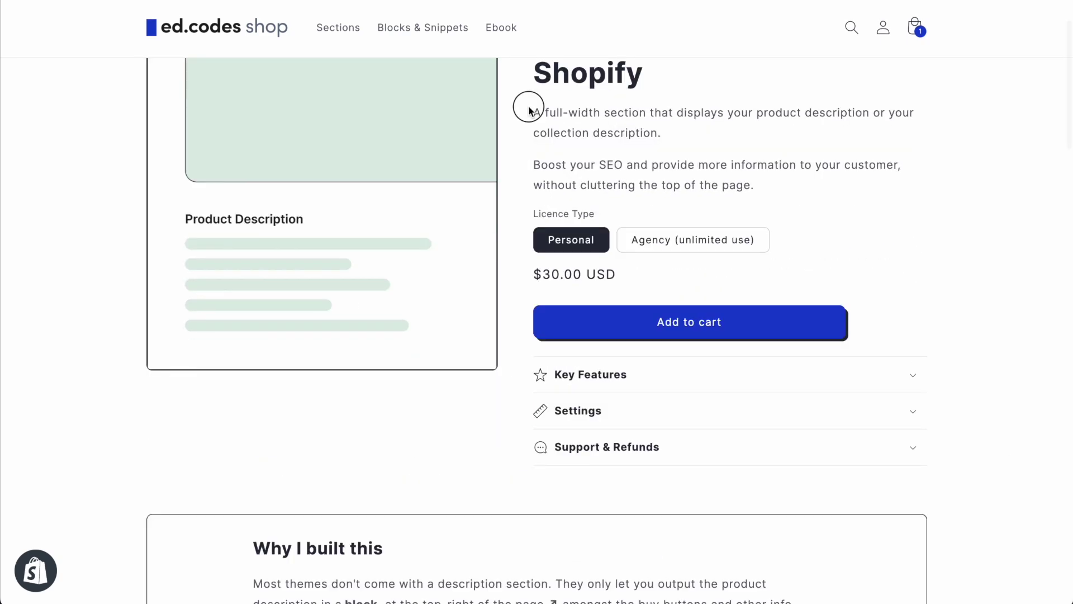
drag(527, 106, 833, 187)
click(790, 181)
scroll(790, 184, down, 3)
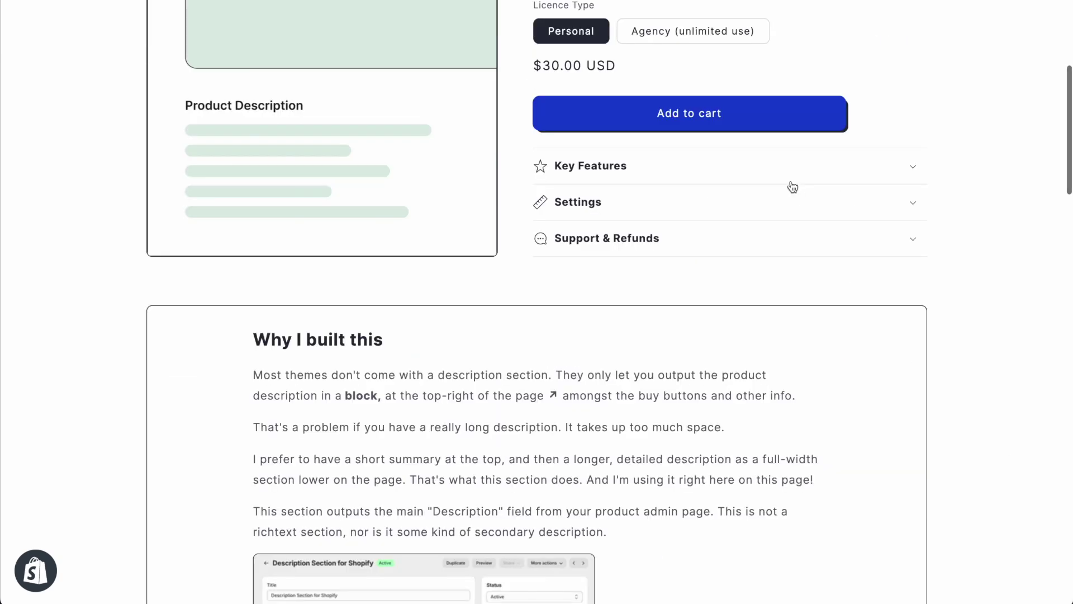
scroll(977, 304, up, 5)
scroll(979, 305, down, 1)
scroll(978, 305, down, 5)
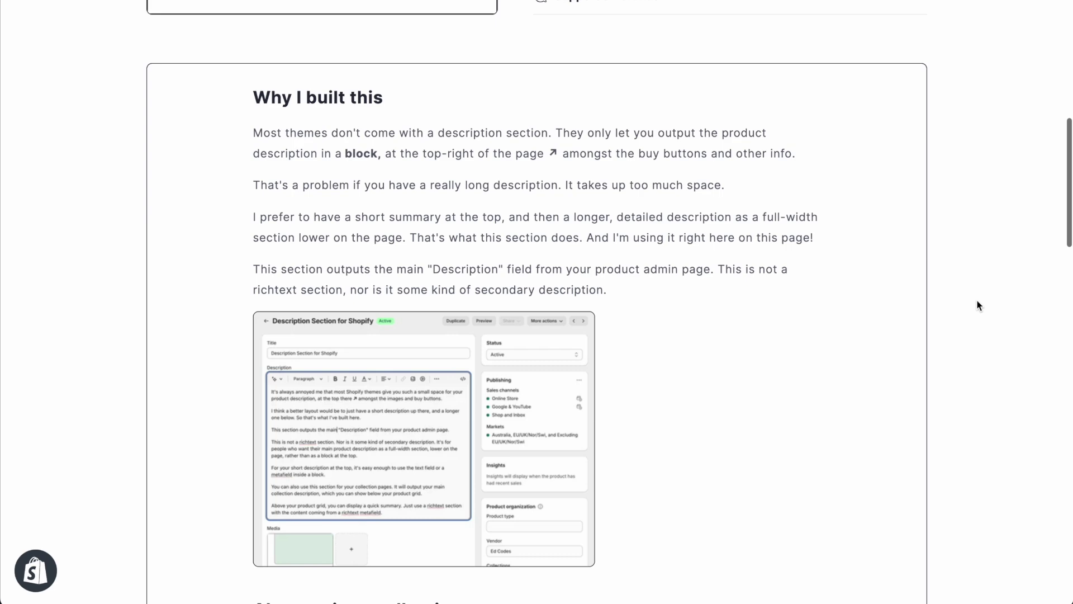
drag(246, 34, 703, 286)
click(790, 283)
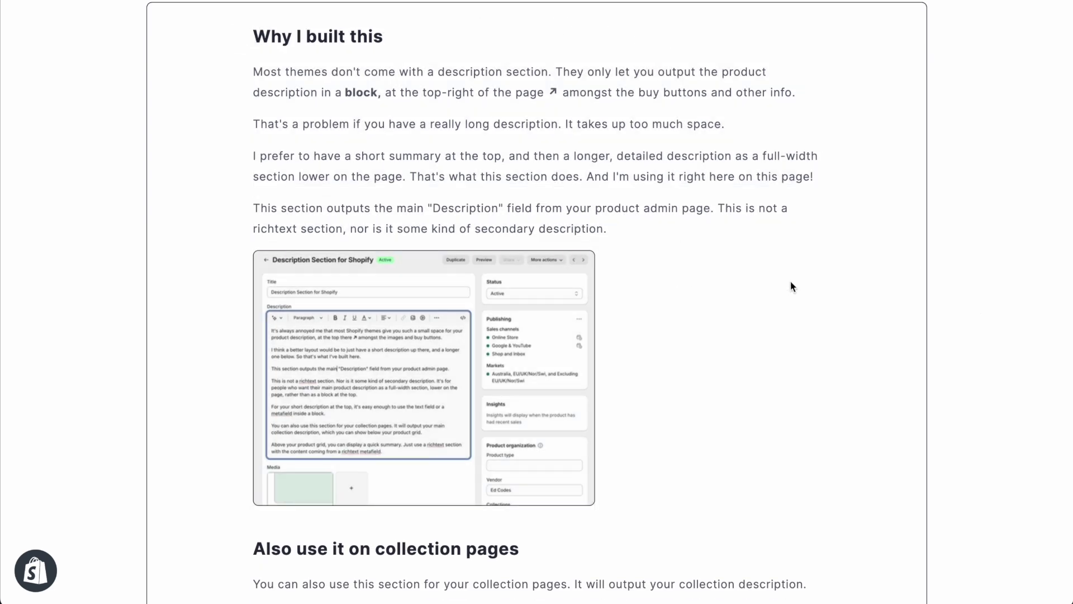
Inspect the Description section's settings in the product template.
scroll(792, 287, up, 7)
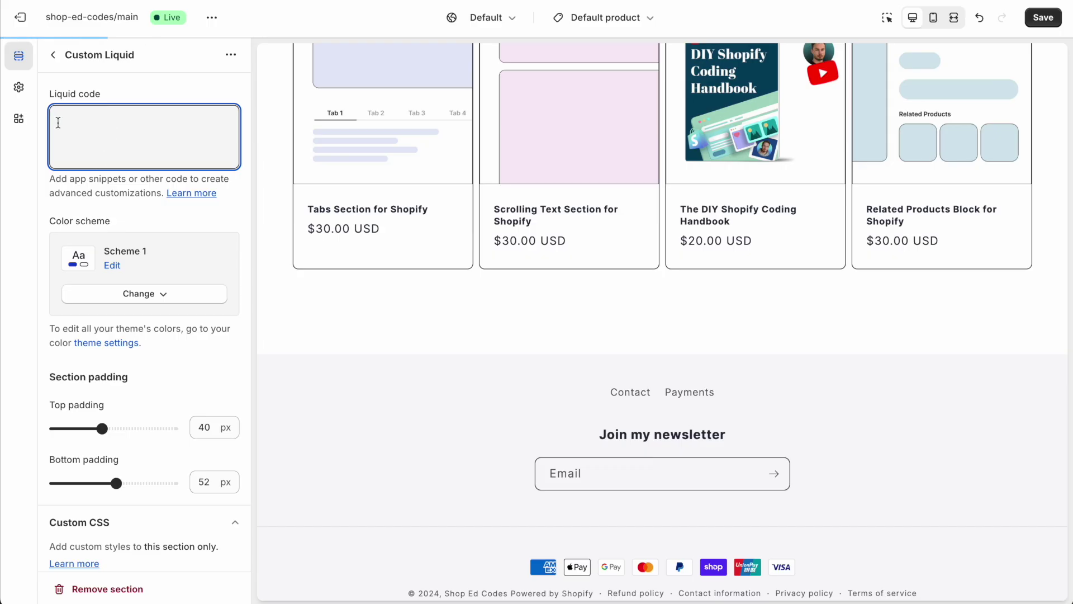
click(52, 54)
scroll(96, 310, up, 5)
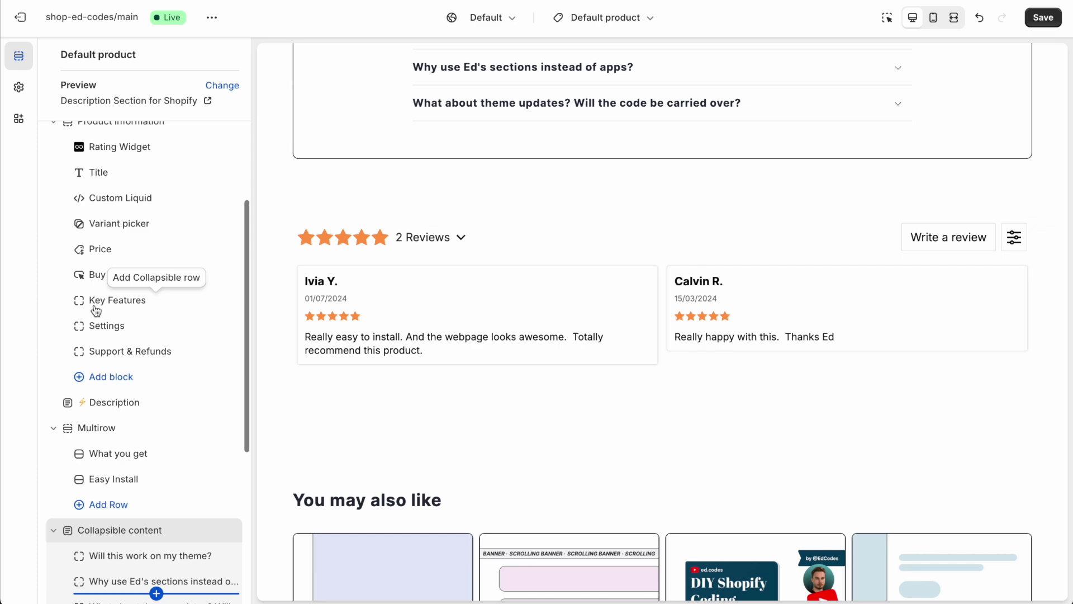
scroll(96, 310, up, 2)
scroll(96, 307, down, 5)
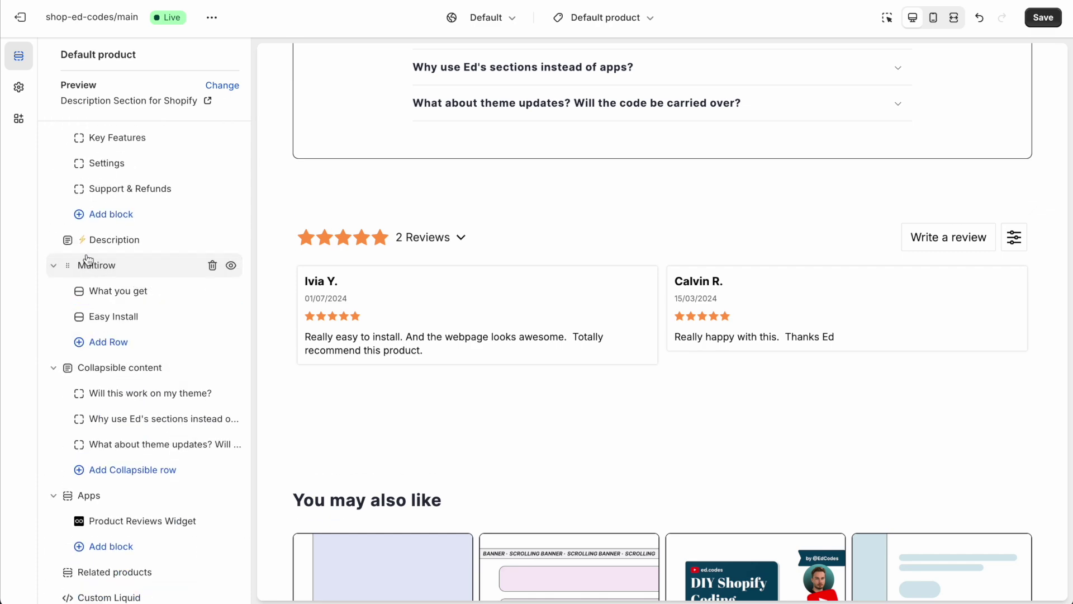
click(103, 239)
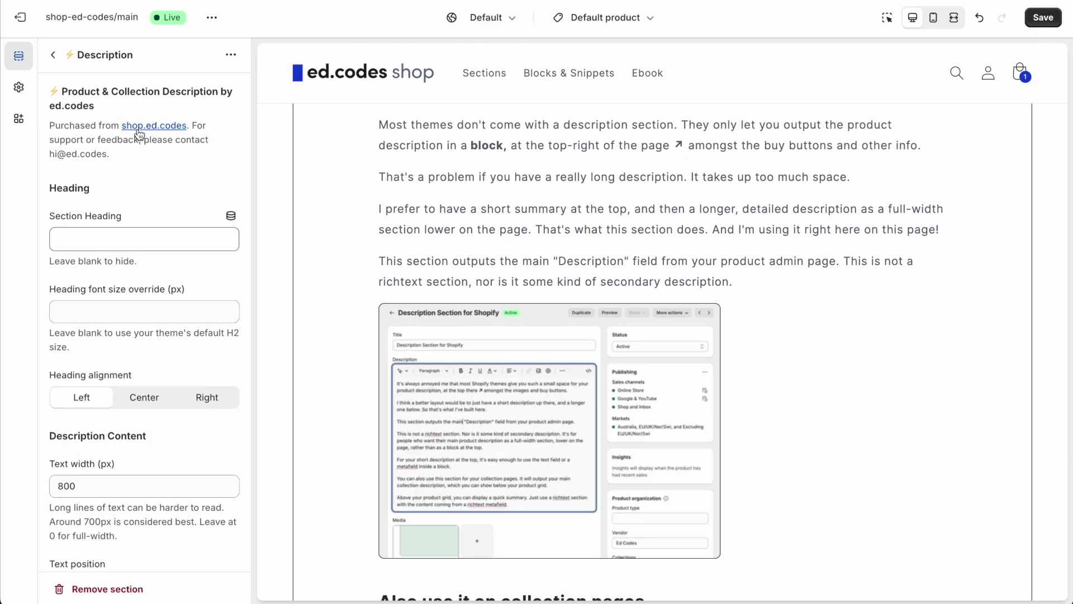
key(Escape)
Open the Custom Liquid section below Related products and check its empty Liquid code.
mouse_move(102, 332)
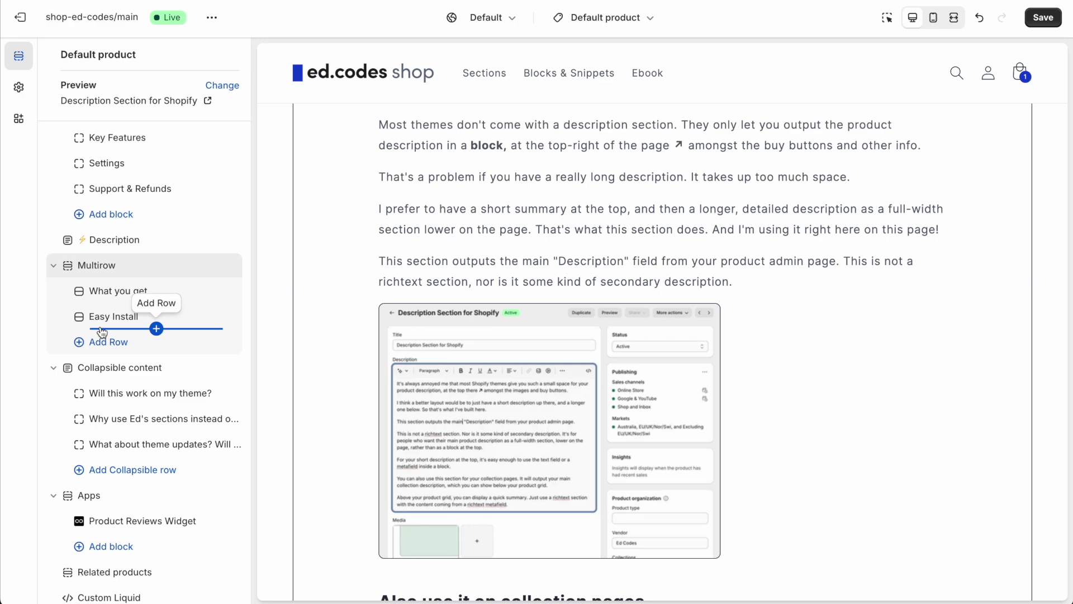
scroll(92, 512, down, 2)
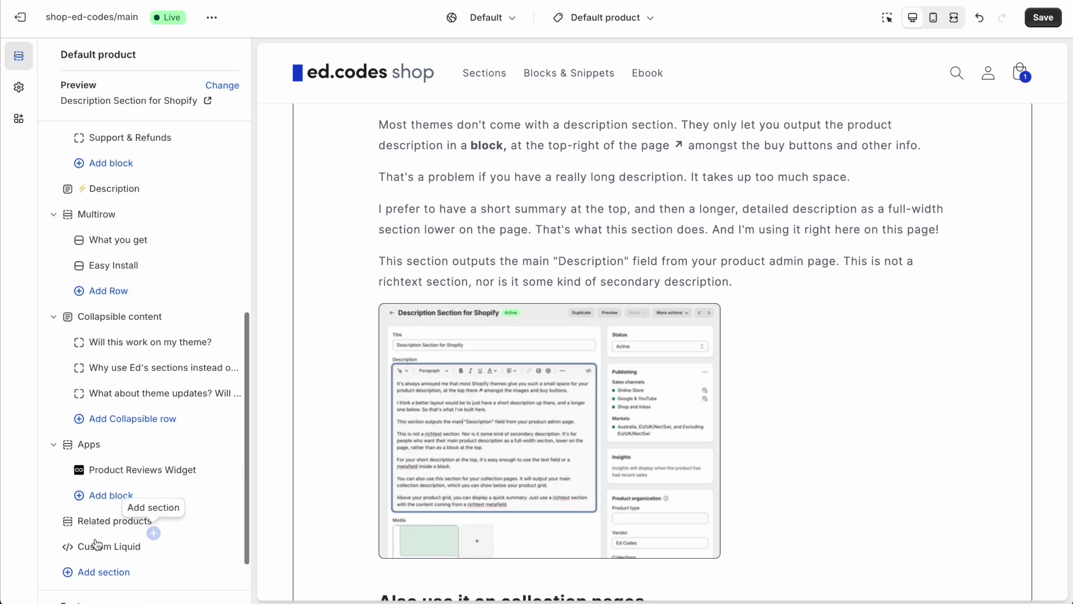
click(97, 542)
click(97, 544)
click(98, 546)
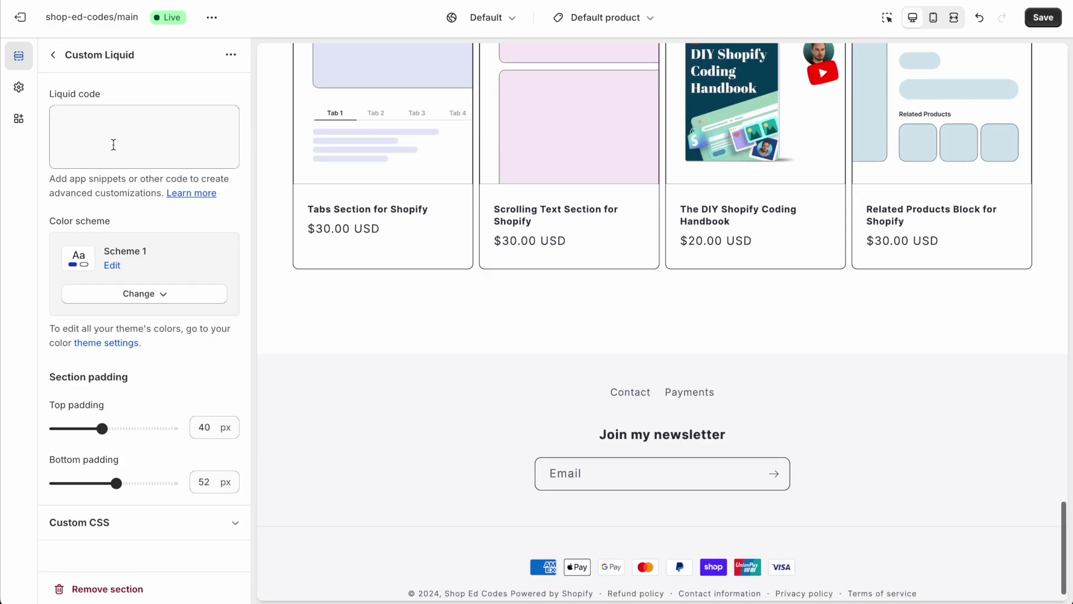
click(113, 144)
click(52, 54)
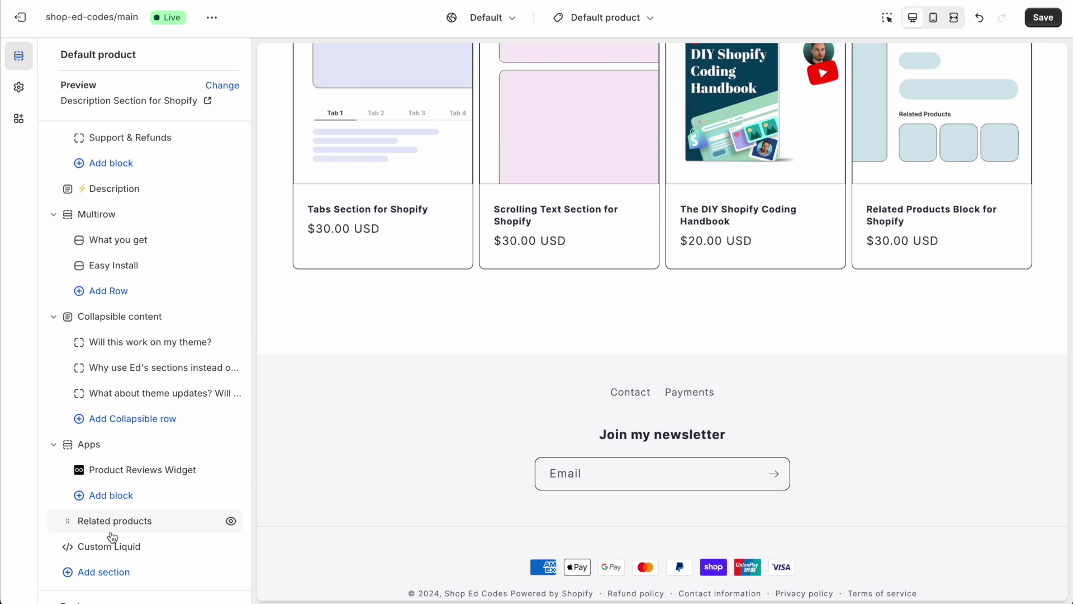
Expand the Custom Liquid section's Custom CSS and look at its rule.
click(106, 546)
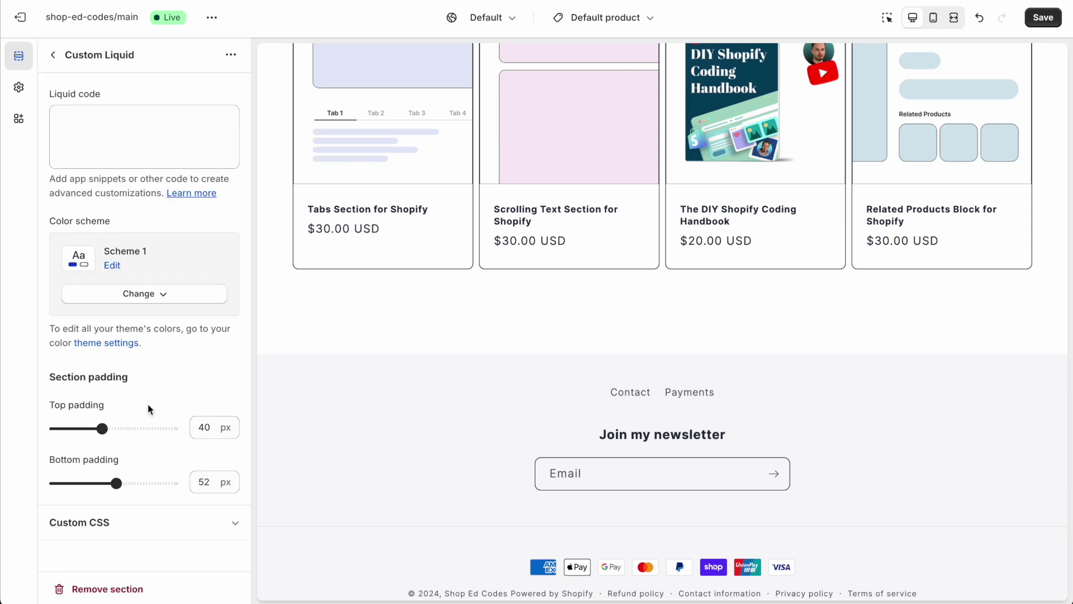
click(115, 521)
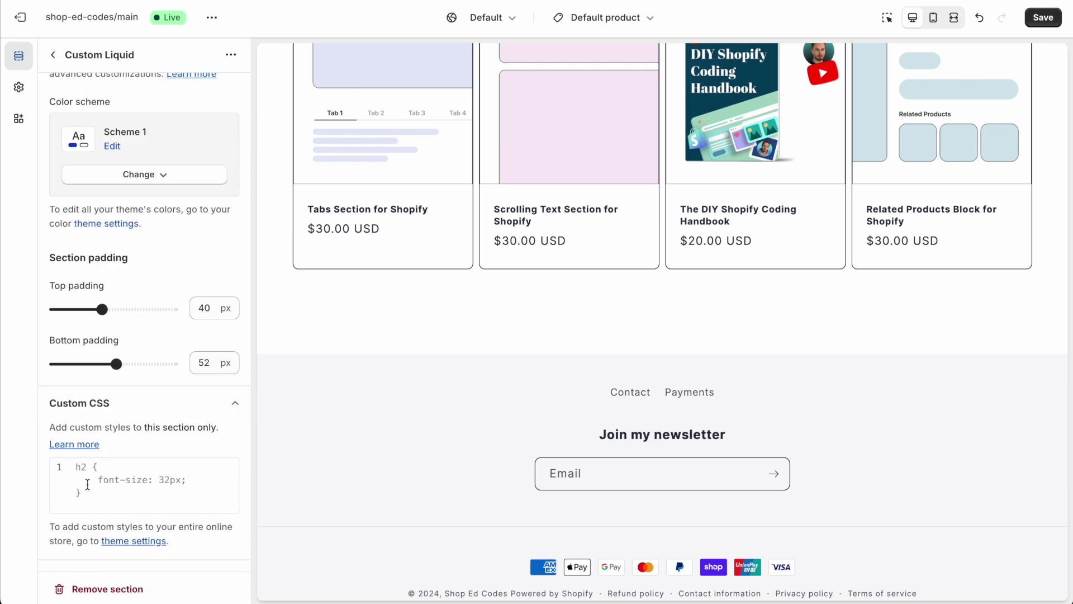
click(163, 487)
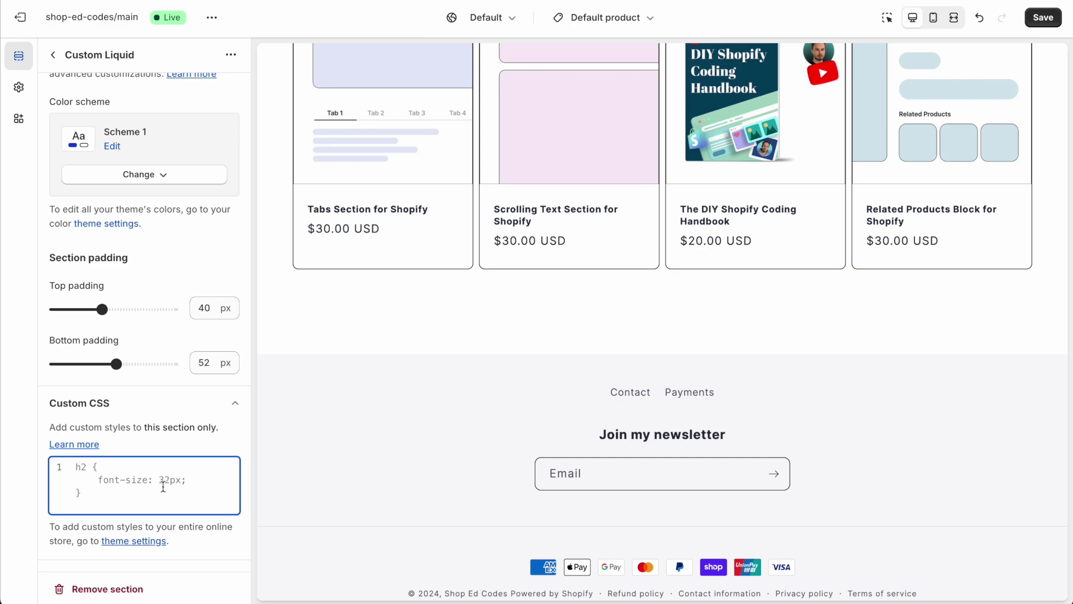
click(52, 54)
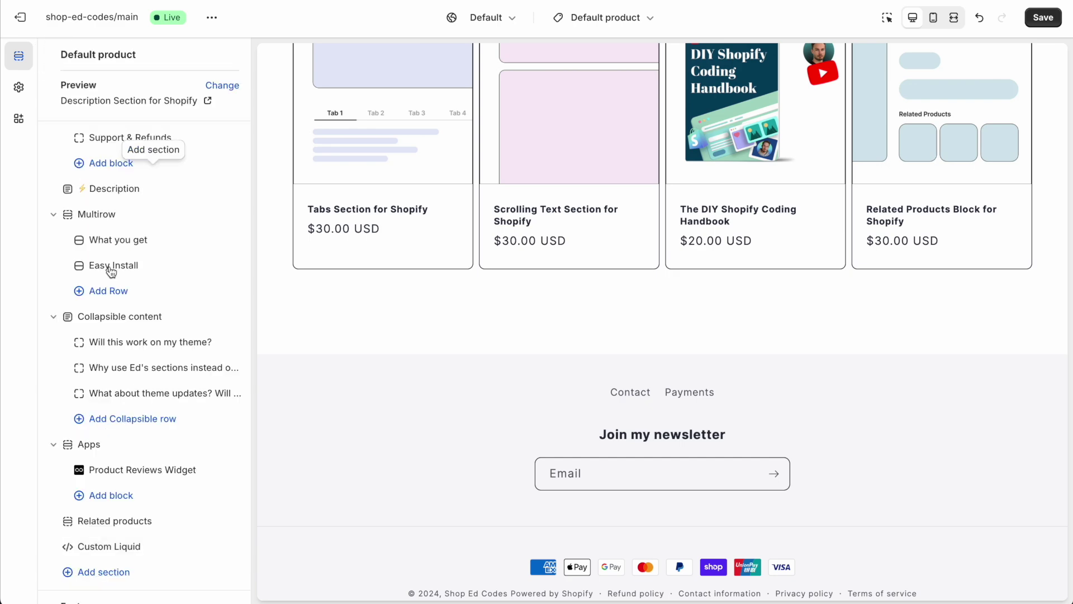
Reopen the Description section's settings and scroll through them.
scroll(120, 315, down, 5)
click(102, 268)
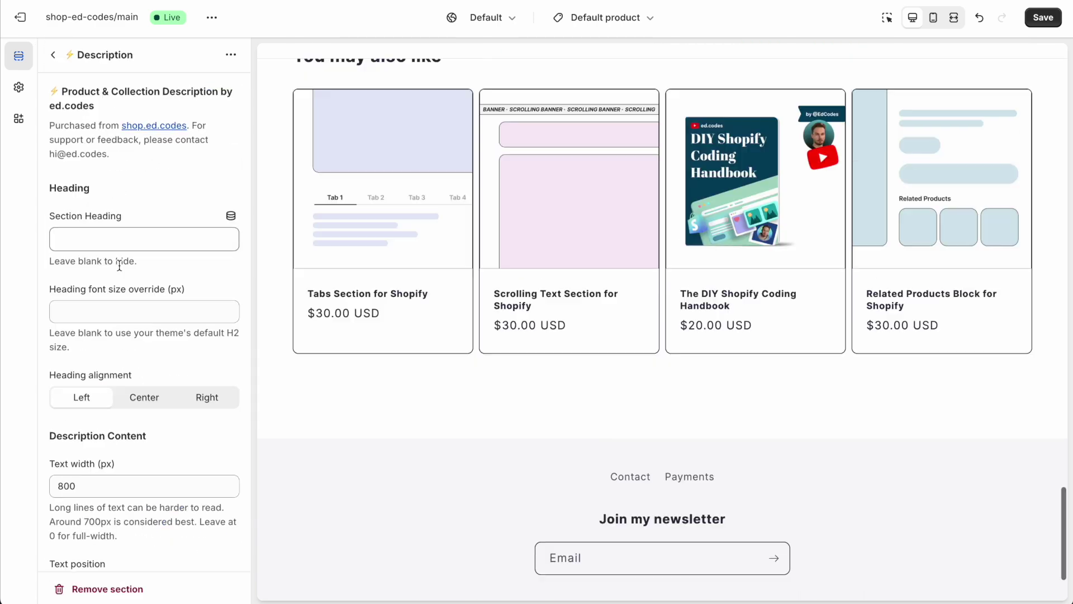
scroll(119, 265, down, 5)
scroll(119, 265, down, 10)
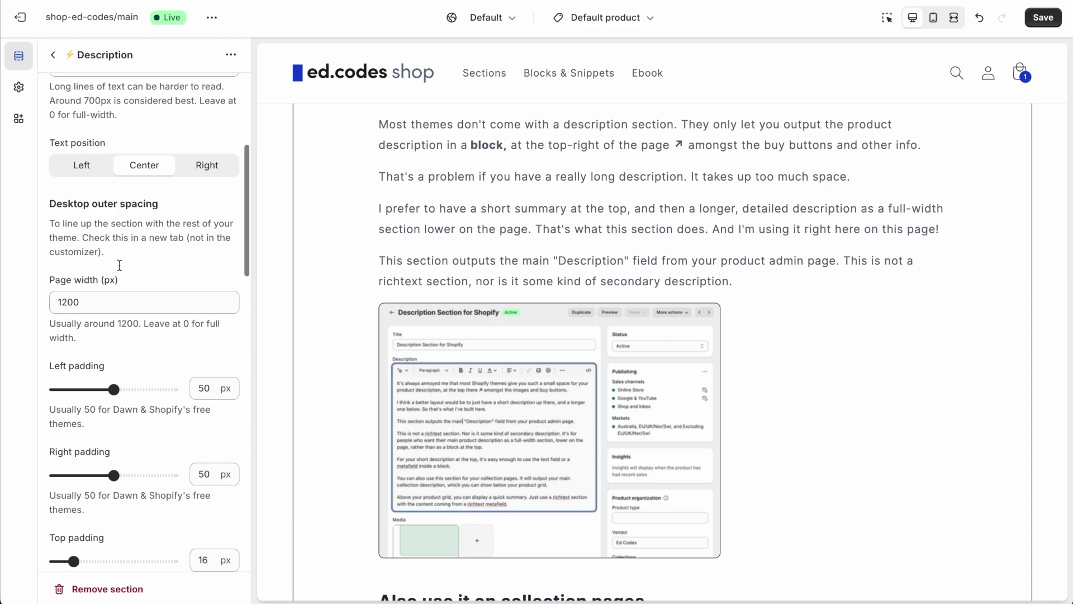
scroll(133, 348, down, 6)
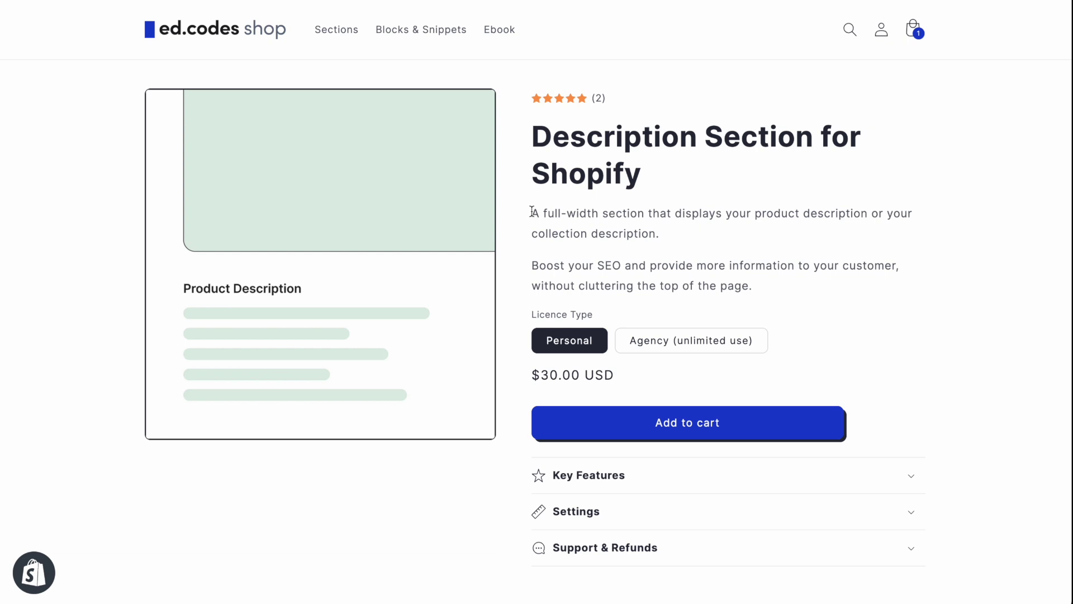
Select the two description paragraphs, then open View all under the product's metafields.
drag(532, 211, 783, 290)
click(701, 257)
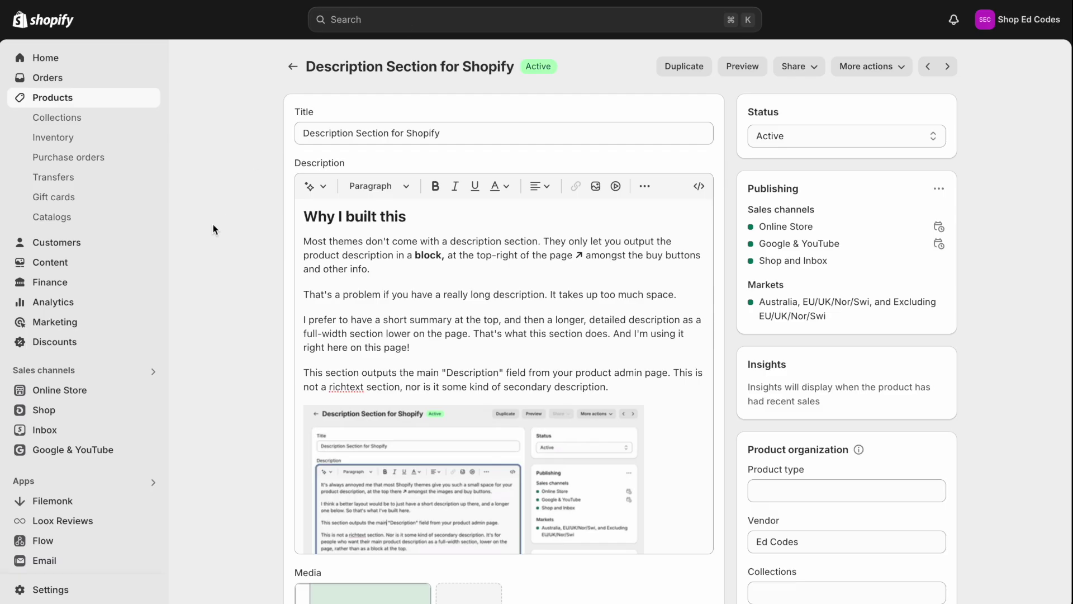
scroll(213, 229, down, 15)
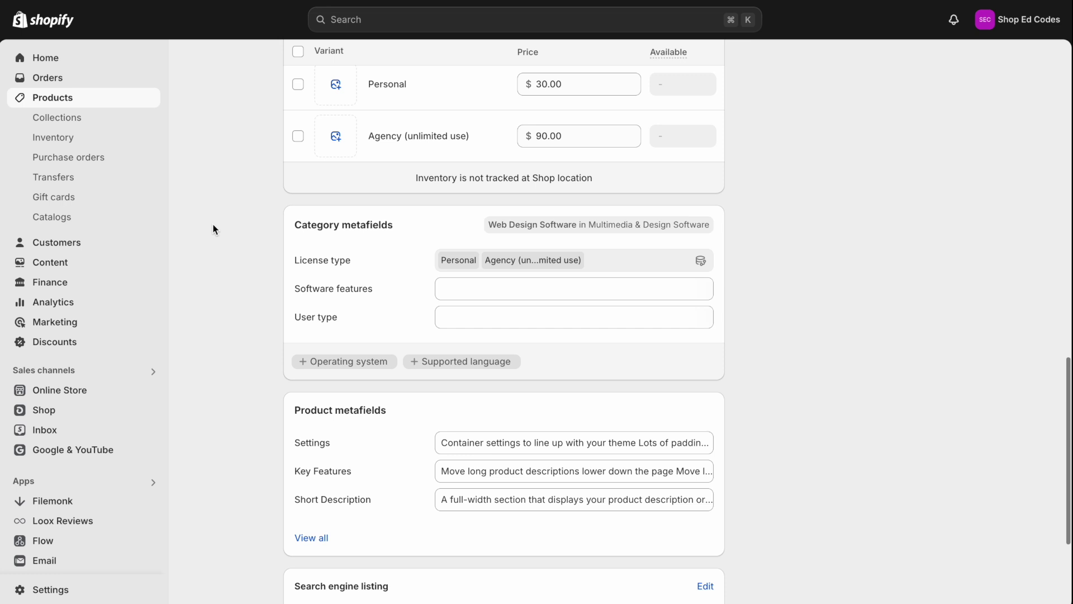
scroll(213, 229, down, 3)
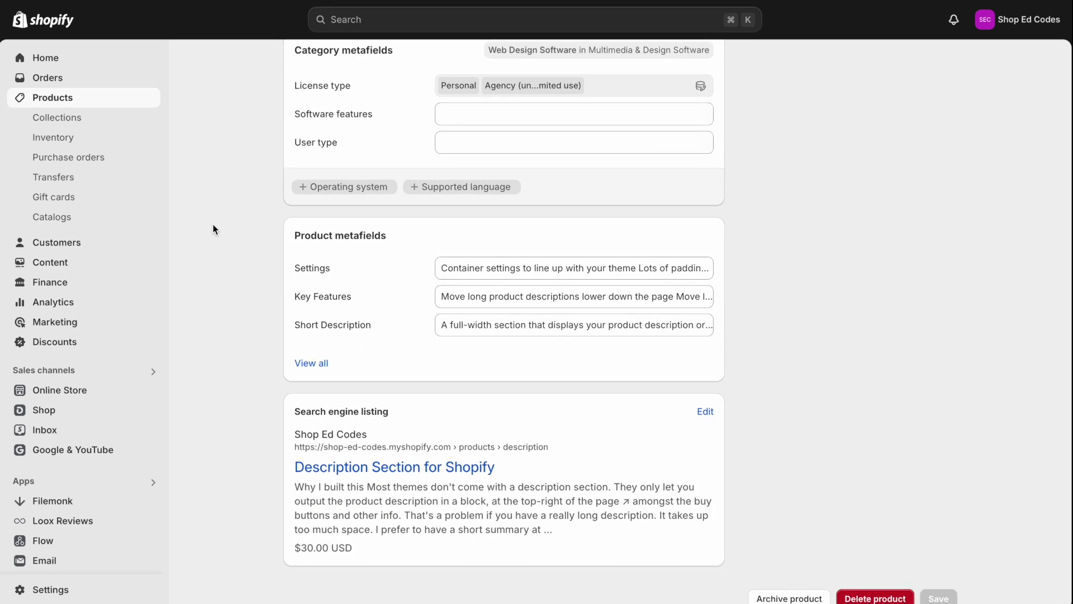
scroll(256, 335, down, 1)
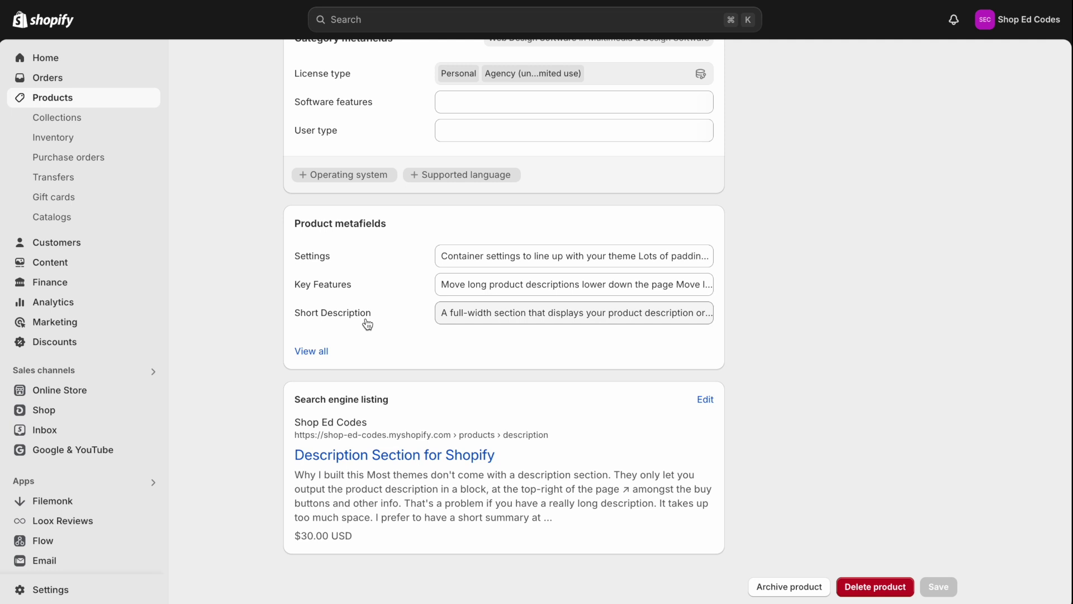
click(314, 352)
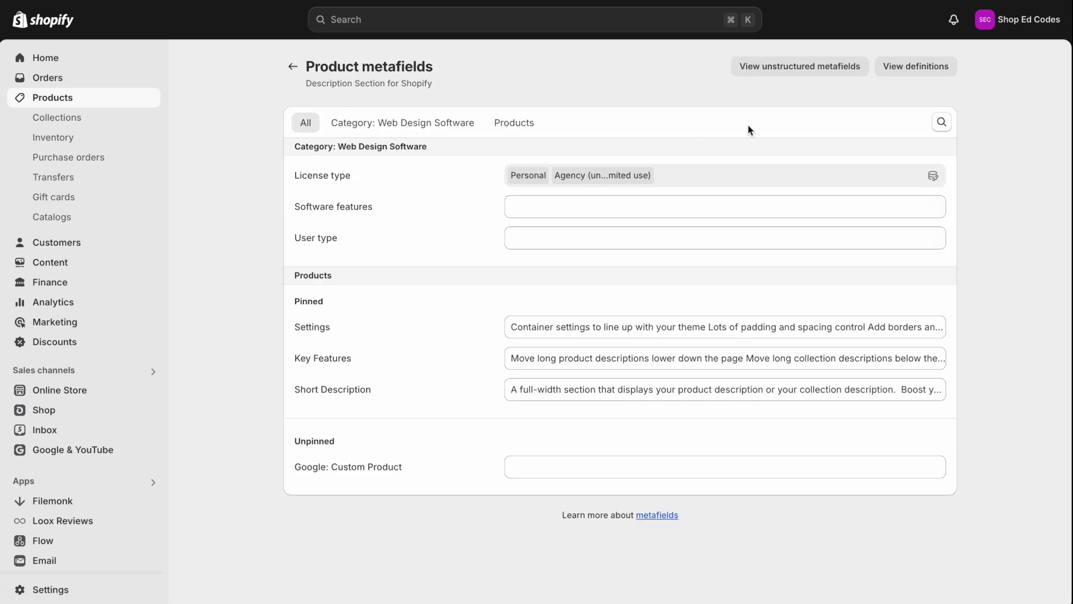
Add a product metafield definition named Summary (custom.summary) of type Rich text and save it.
click(908, 65)
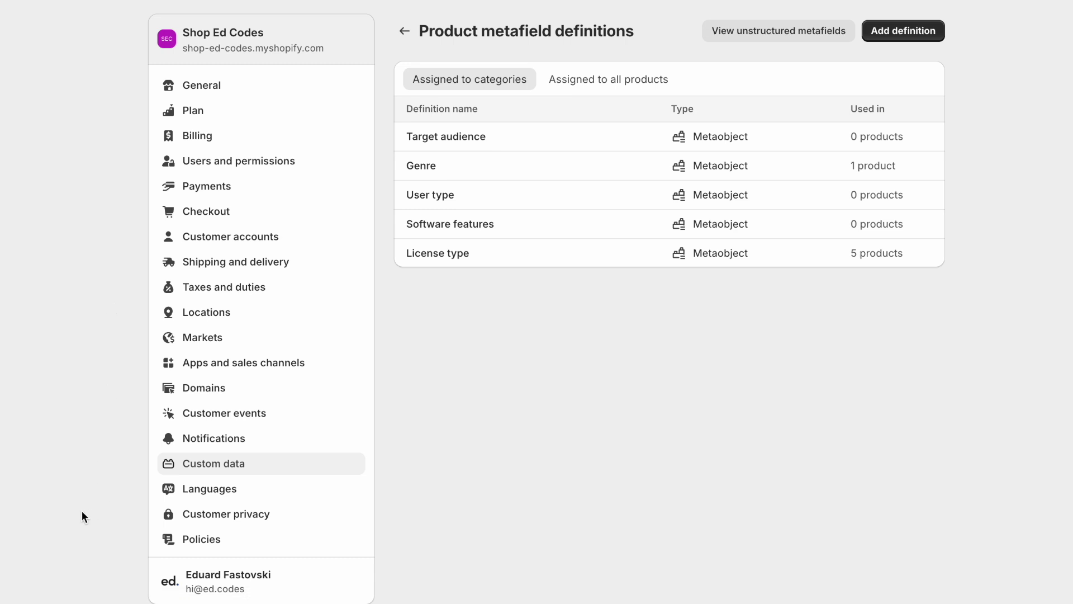
click(921, 35)
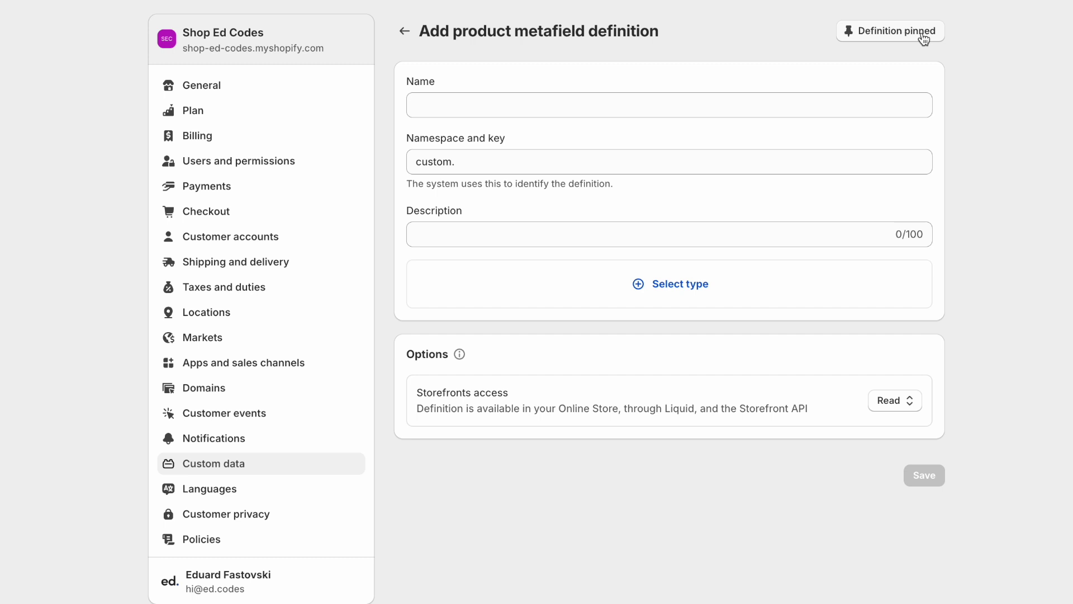
click(606, 108)
text(Summary)
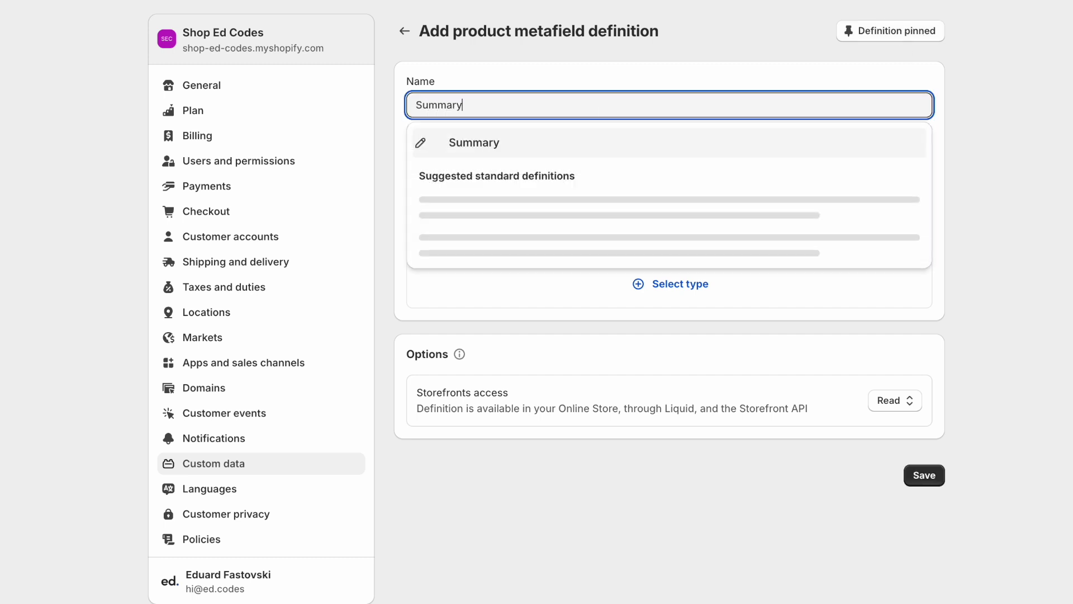
click(494, 146)
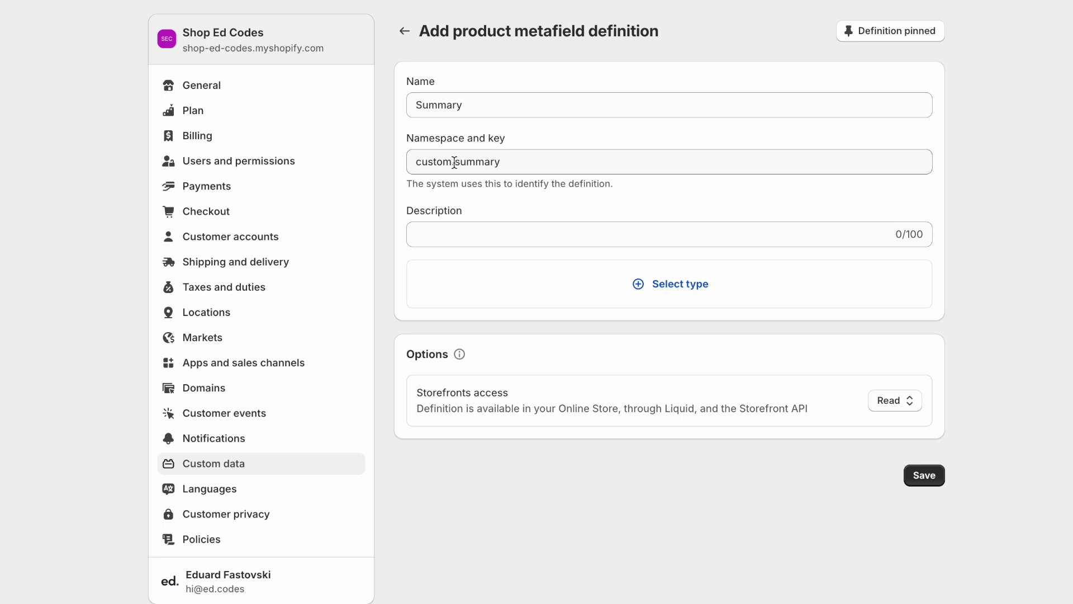
click(519, 160)
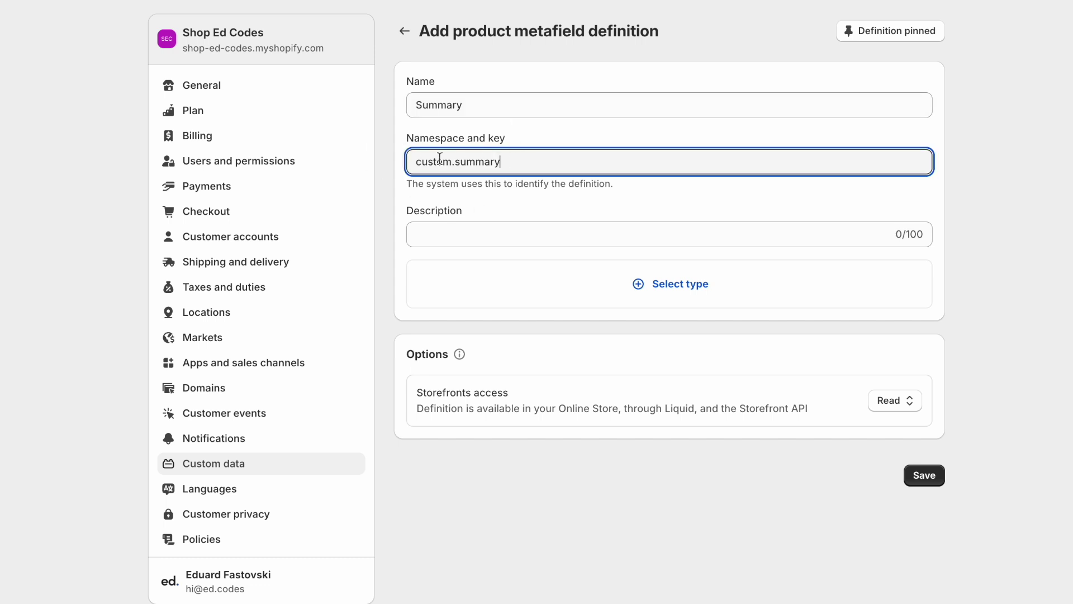
click(672, 286)
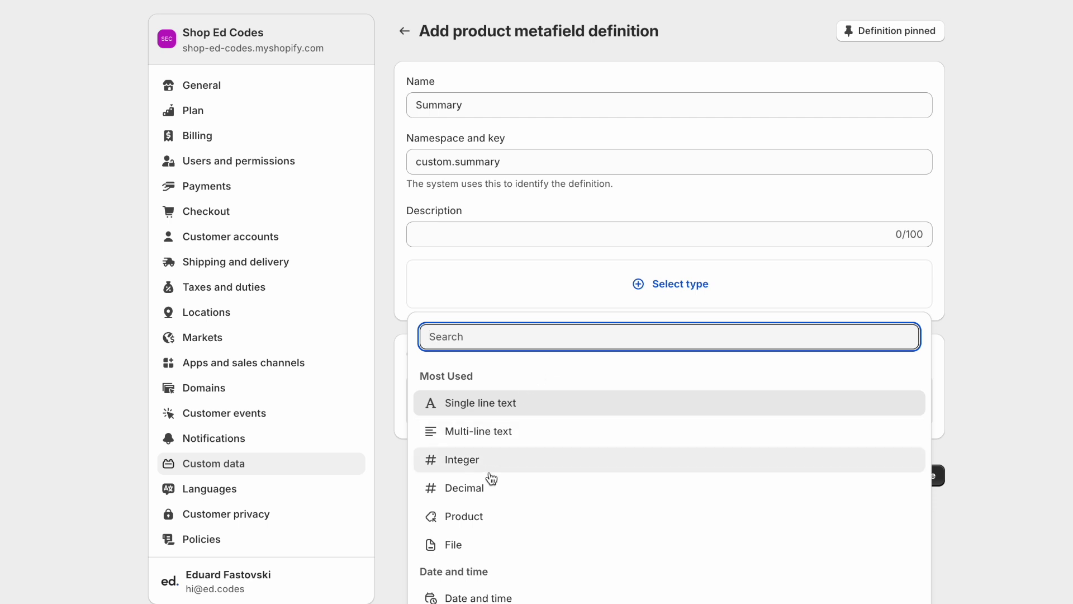
scroll(490, 478, down, 5)
scroll(491, 479, down, 3)
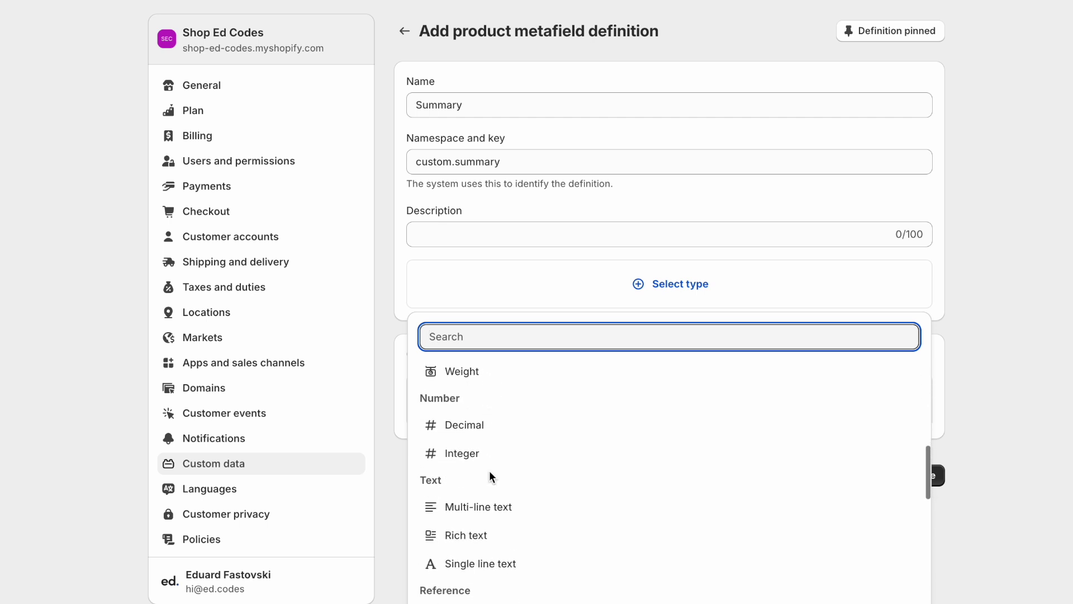
click(457, 473)
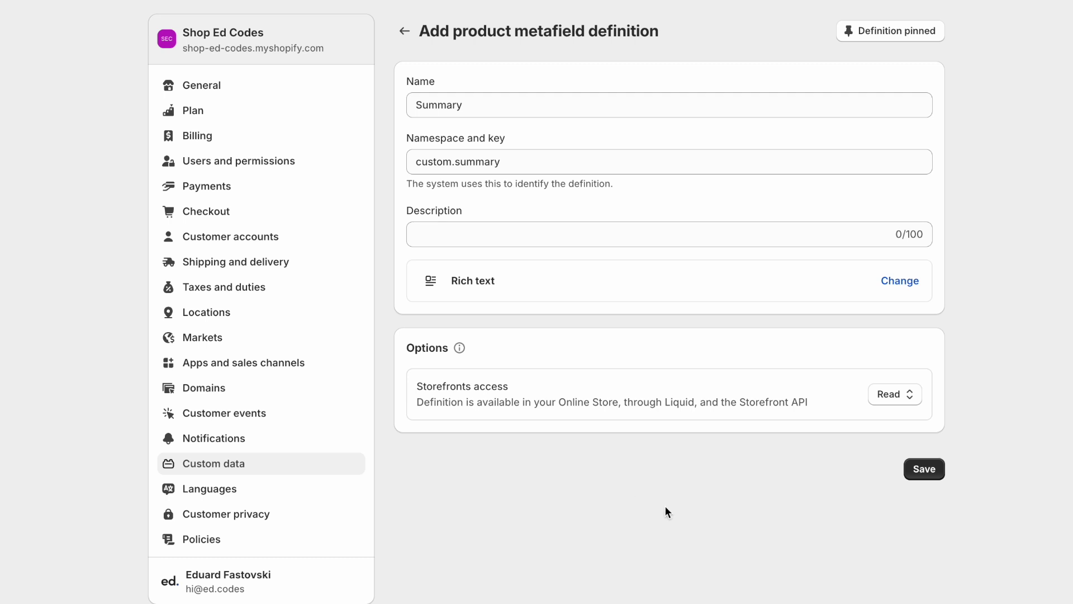
click(925, 471)
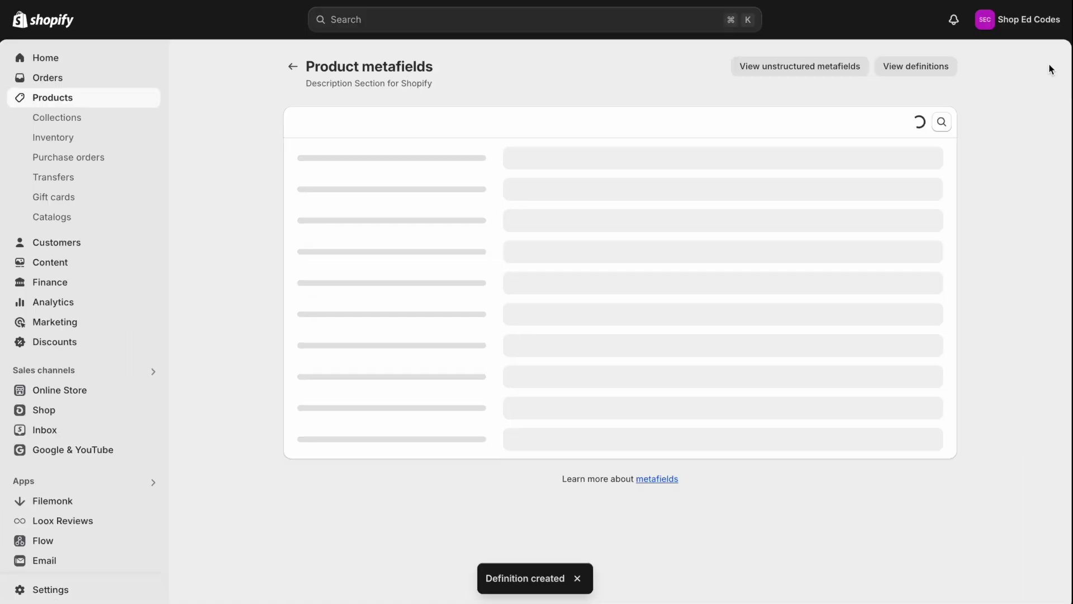
Copy the first Short Description paragraph into the product's Summary metafield.
click(287, 74)
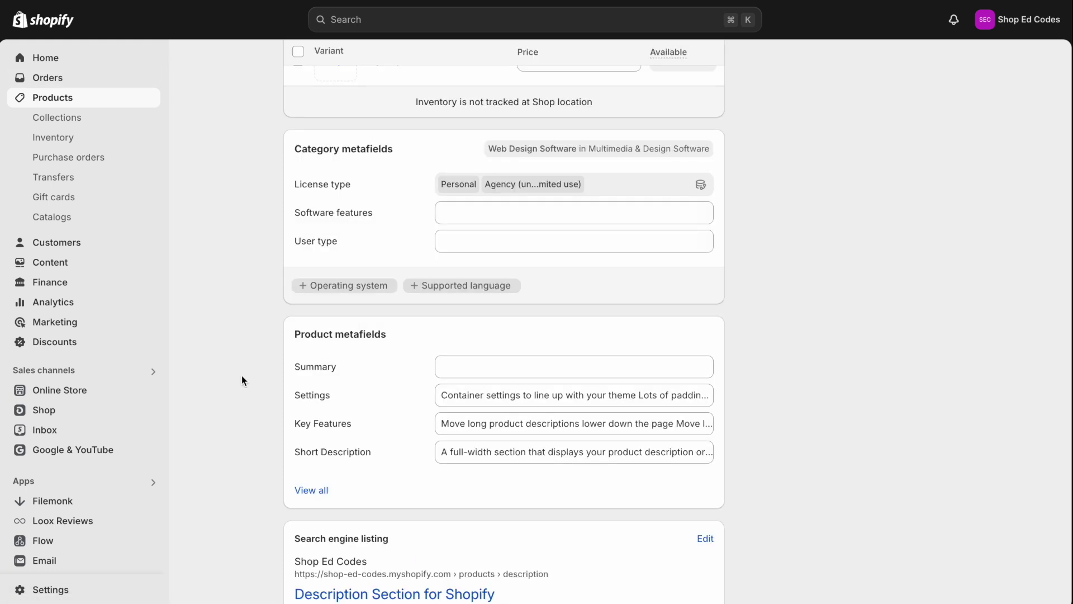
click(490, 367)
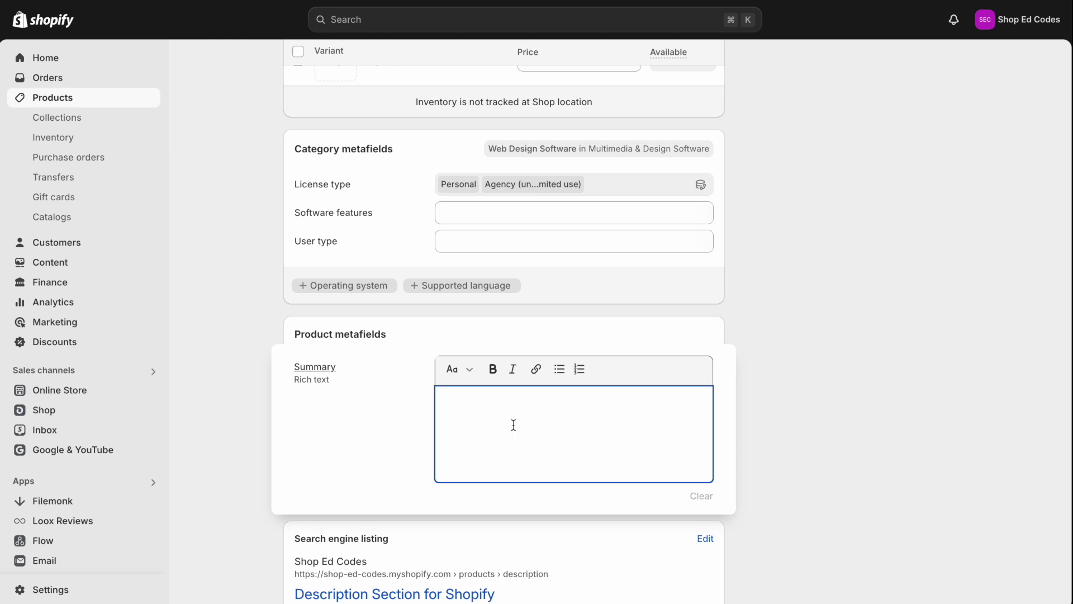
click(216, 348)
click(495, 453)
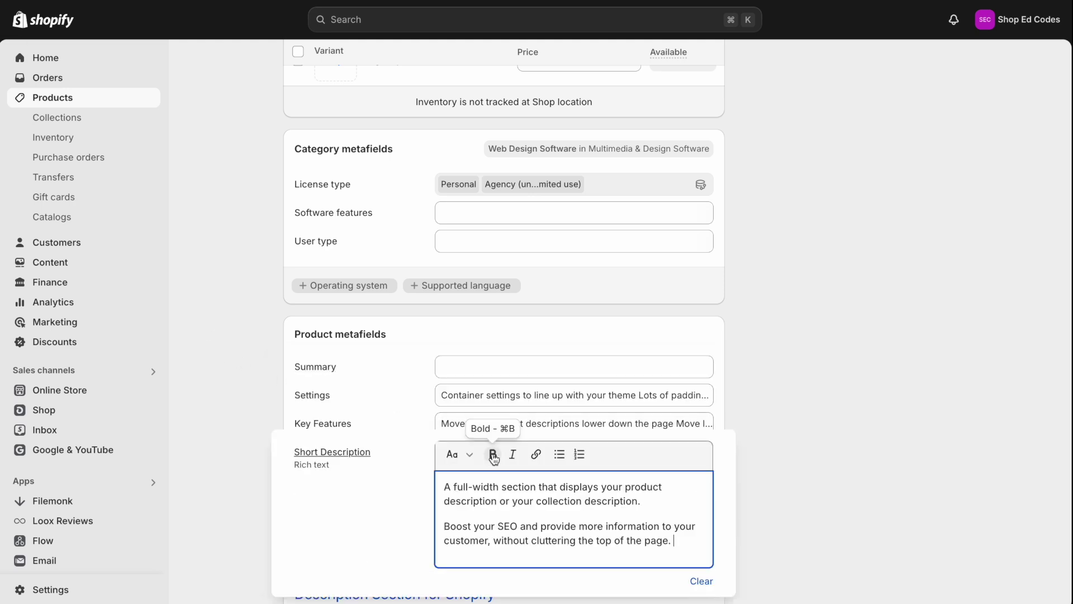
key(super+shift+Up)
key(super+c)
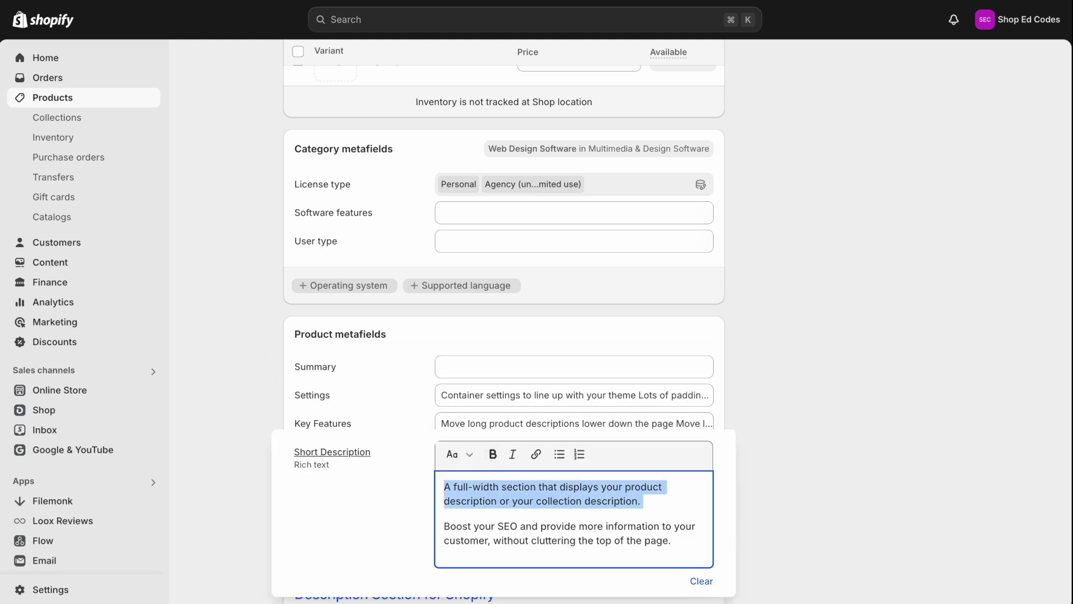
click(511, 367)
key(super+v)
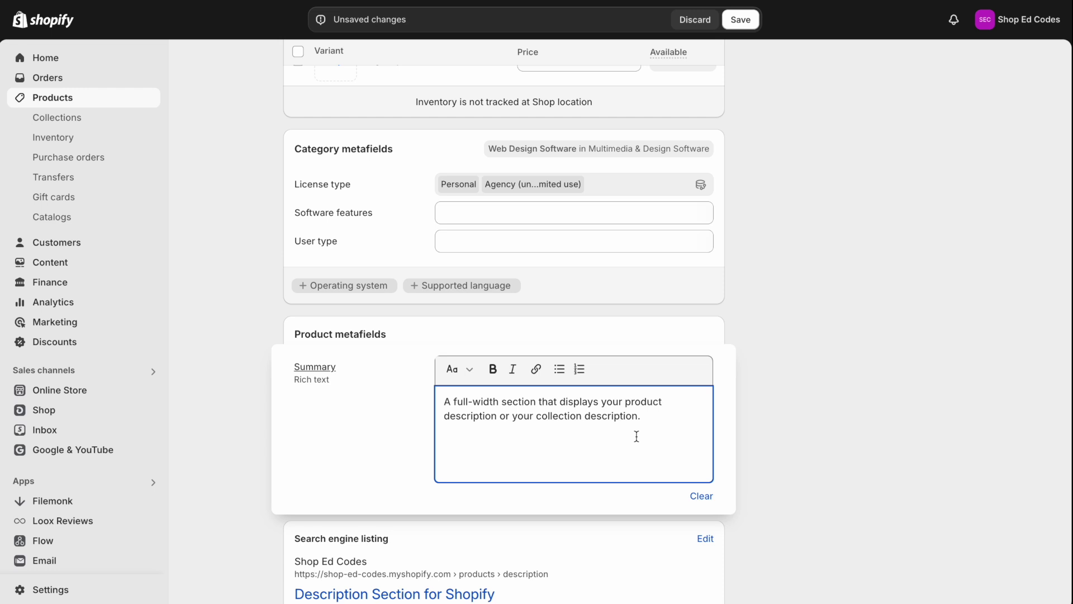
click(827, 405)
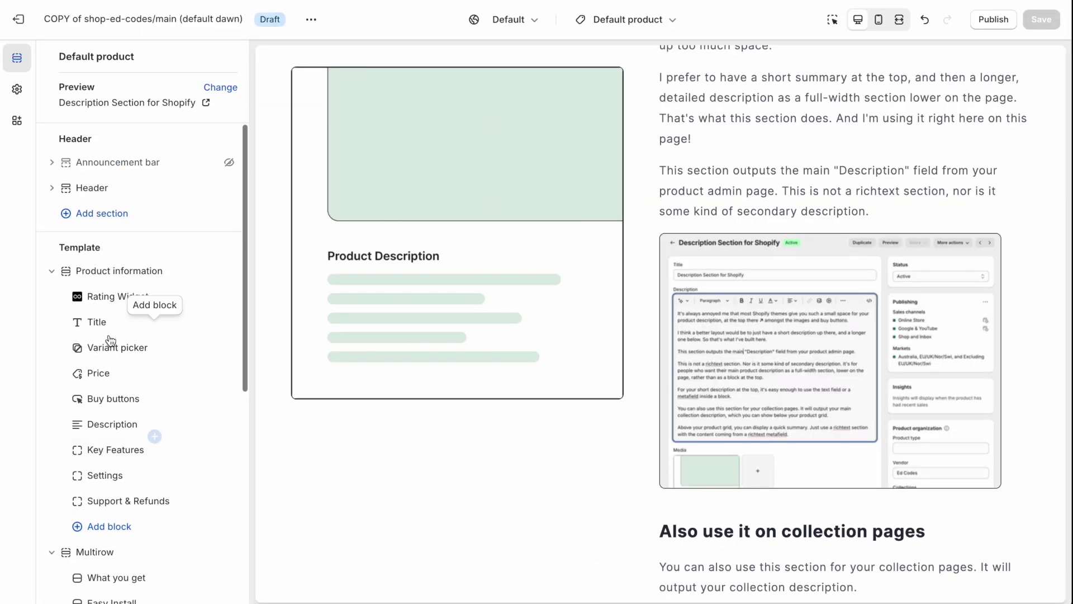
Add a test Text block to Product information and type placeholder text 'a asd asd asd' into it.
click(118, 526)
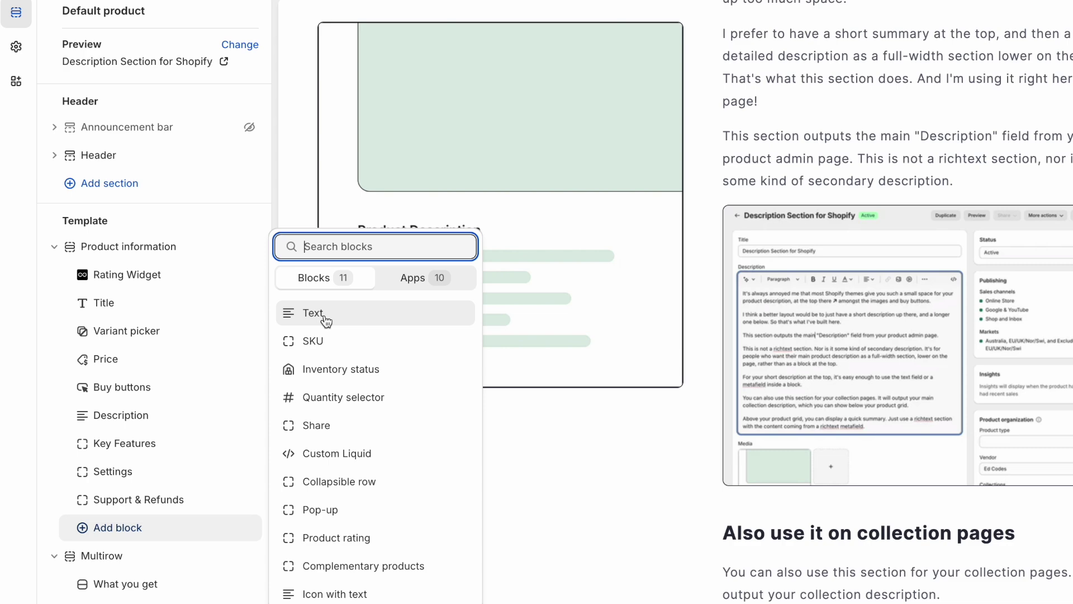
click(345, 317)
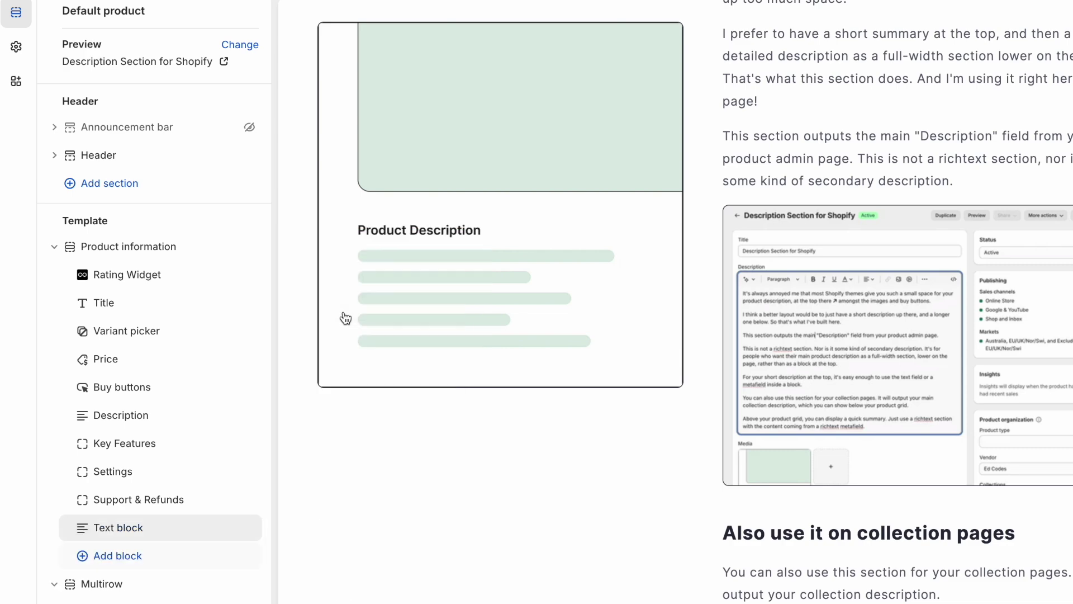
click(112, 530)
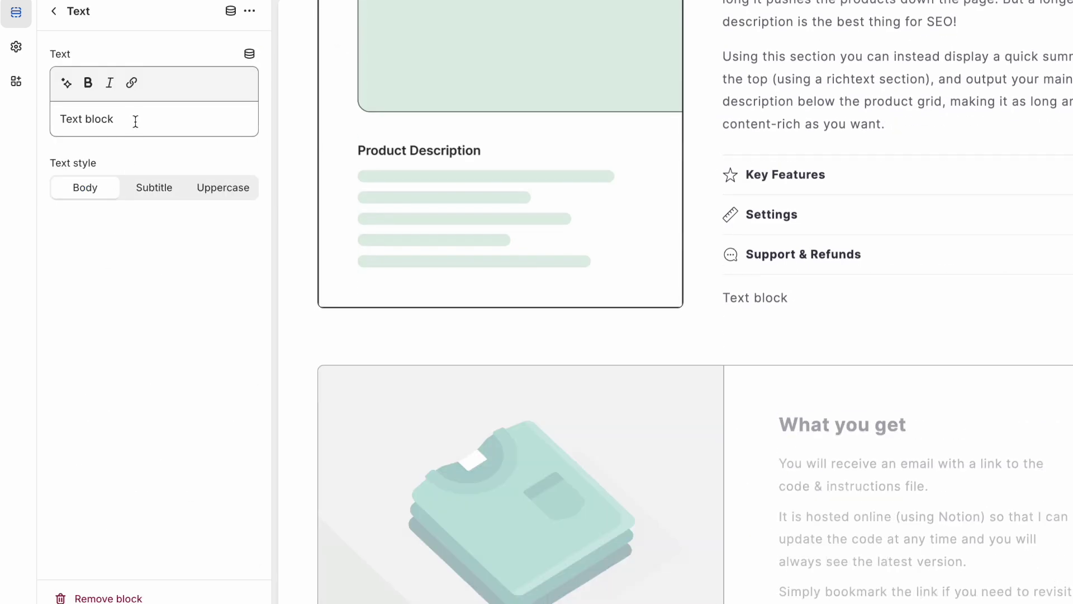
click(148, 122)
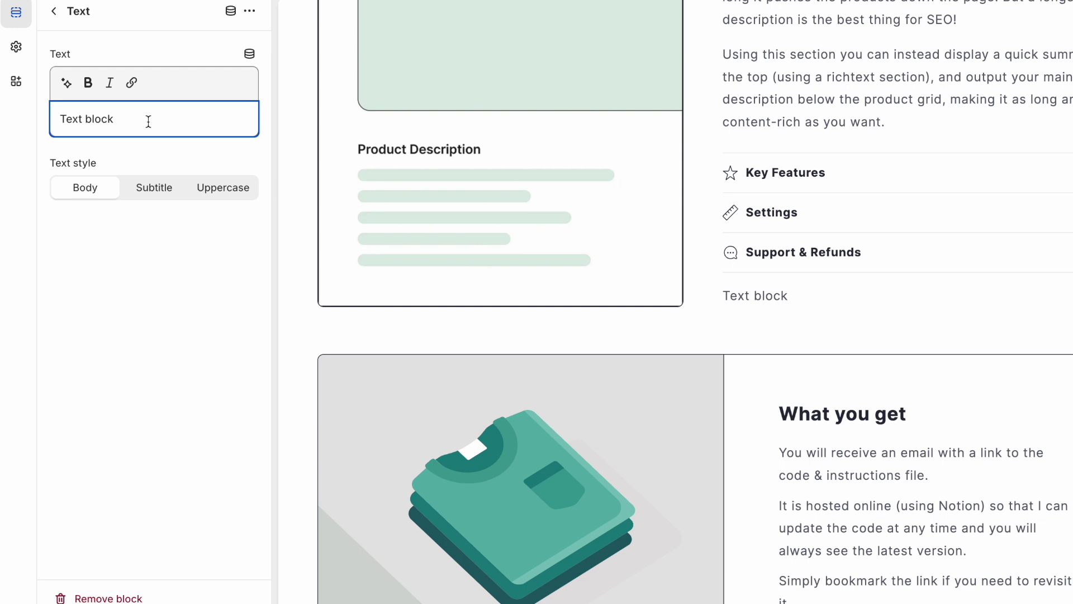
text(a asd asd asd)
key(BackSpace)
text(.)
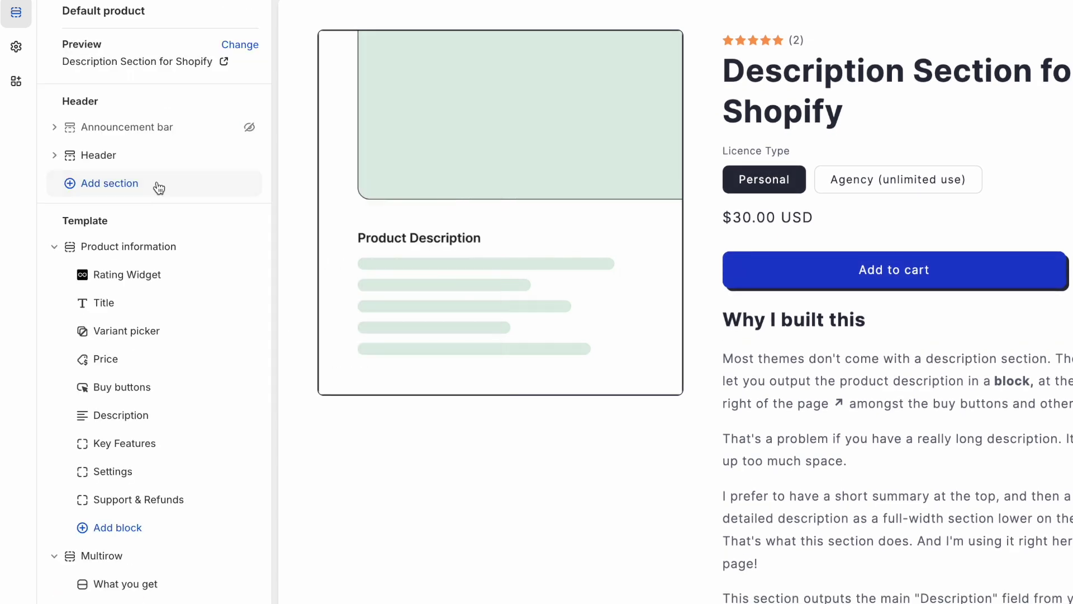
scroll(139, 397, down, 3)
Add a Custom Liquid block to Product information and move it just below Title.
click(120, 450)
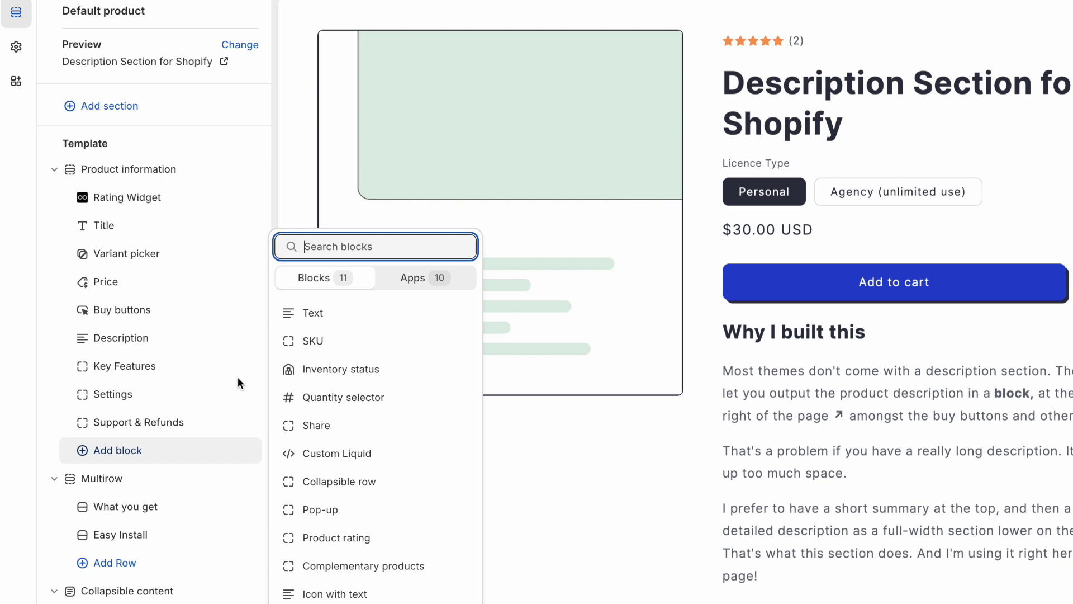
click(349, 459)
click(140, 450)
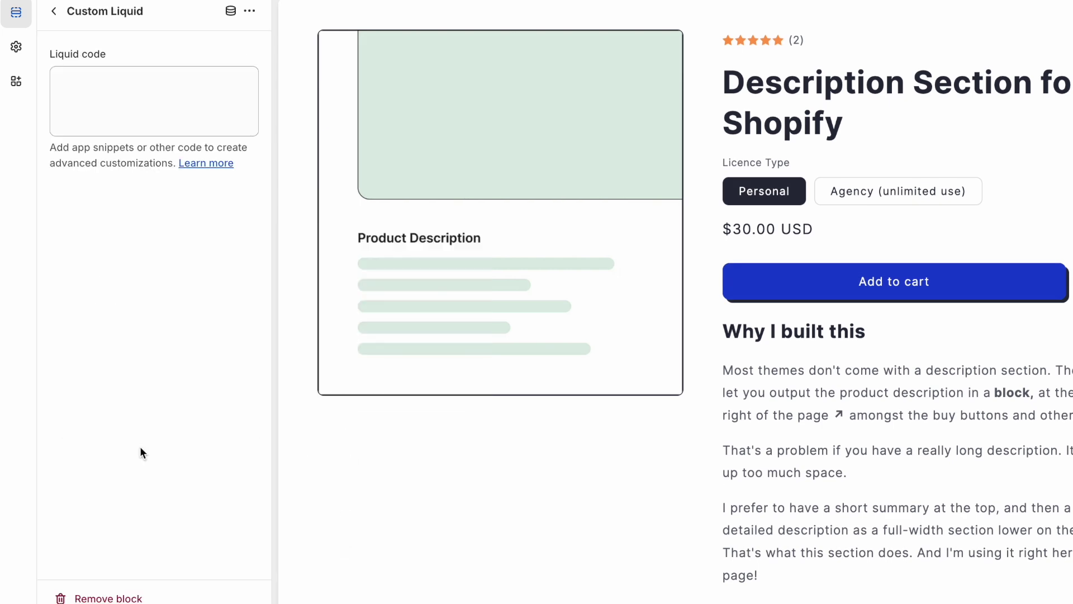
click(54, 11)
drag(79, 450, 86, 254)
Type {{ product.metafield into the block's Liquid code and check the Summary metafield definition.
click(146, 255)
click(165, 96)
text({{)
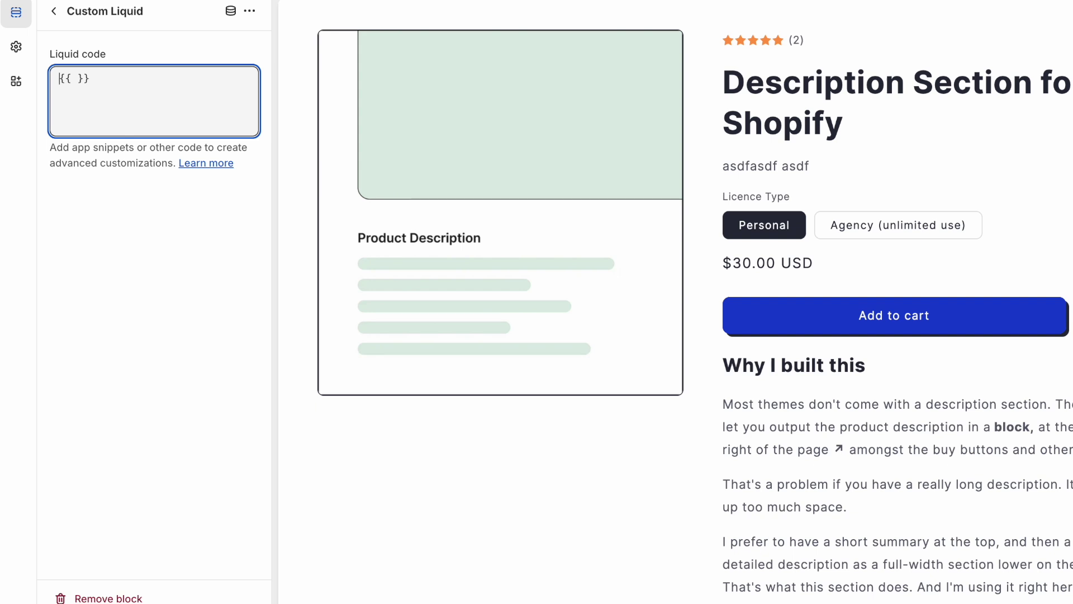
text(product.metafield)
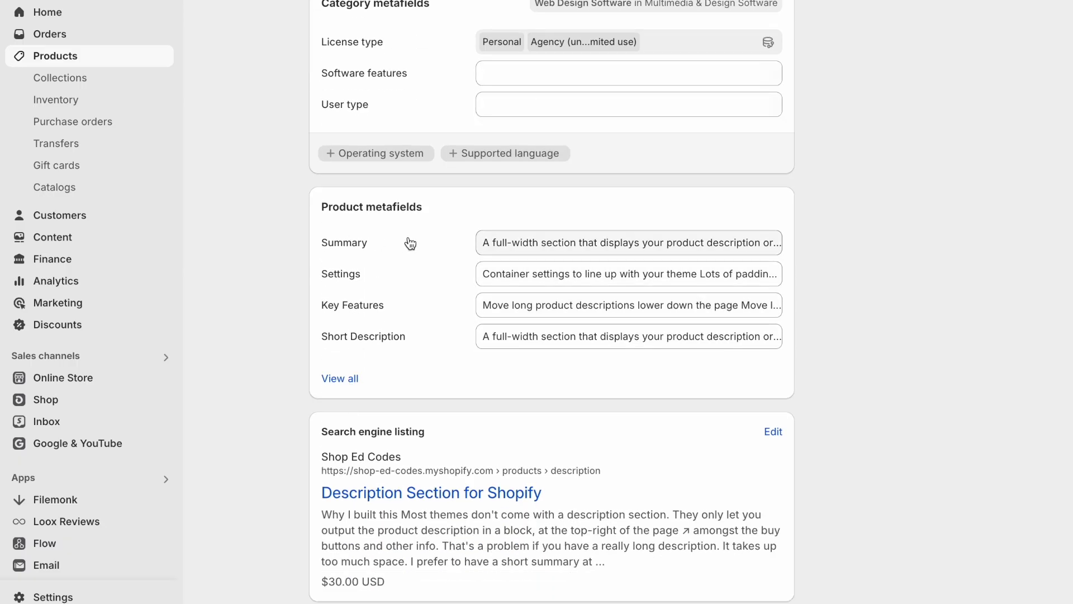
click(504, 244)
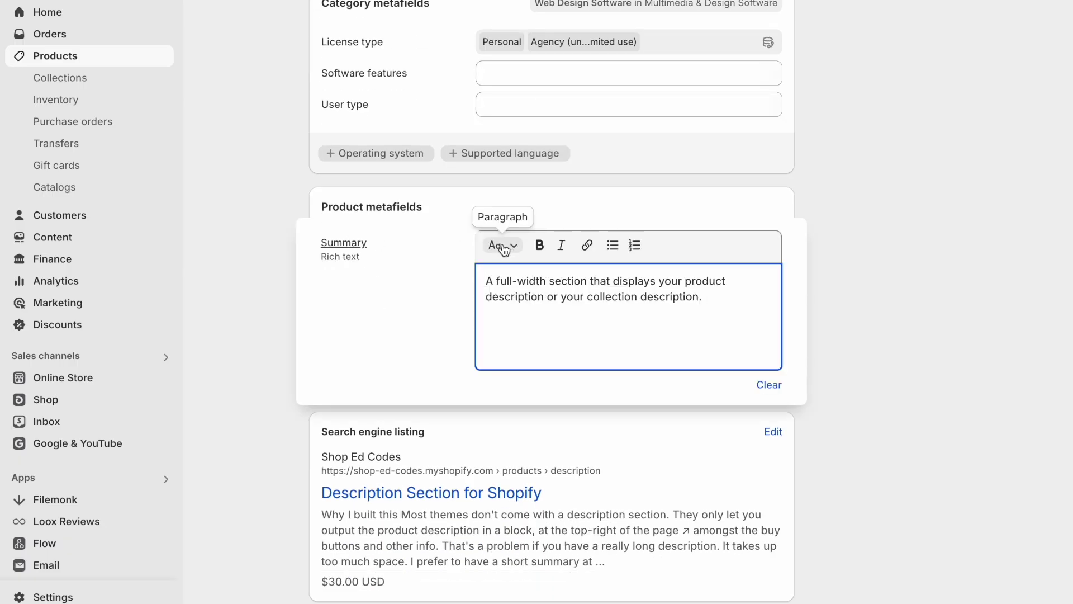
click(348, 244)
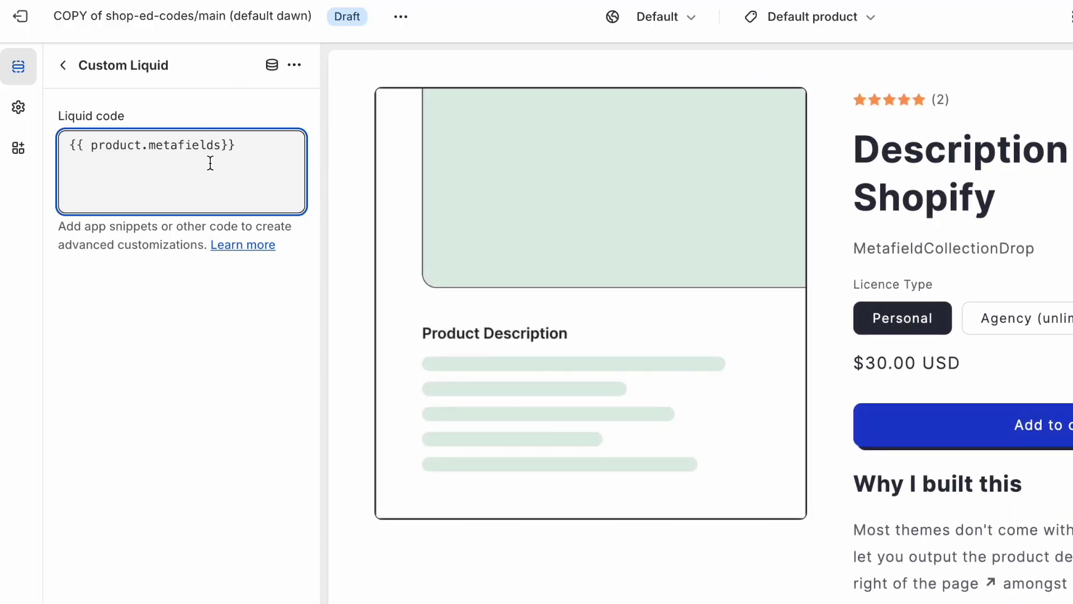
Point the block at product.metafields.custom.summary and check the raw JSON shown in the preview.
text(.custom.summary)
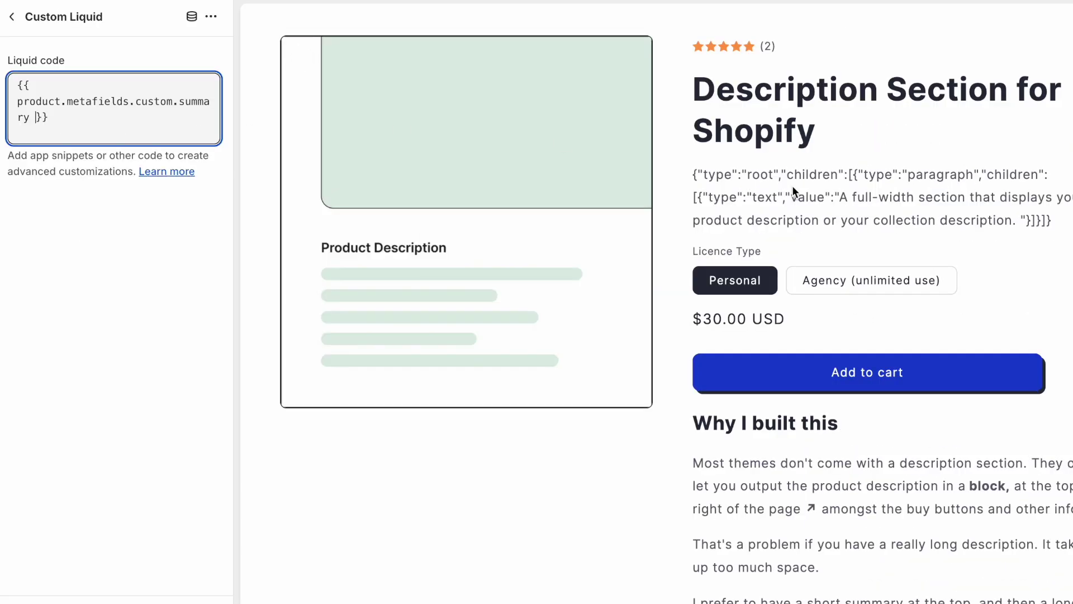
drag(693, 173, 1068, 223)
click(746, 183)
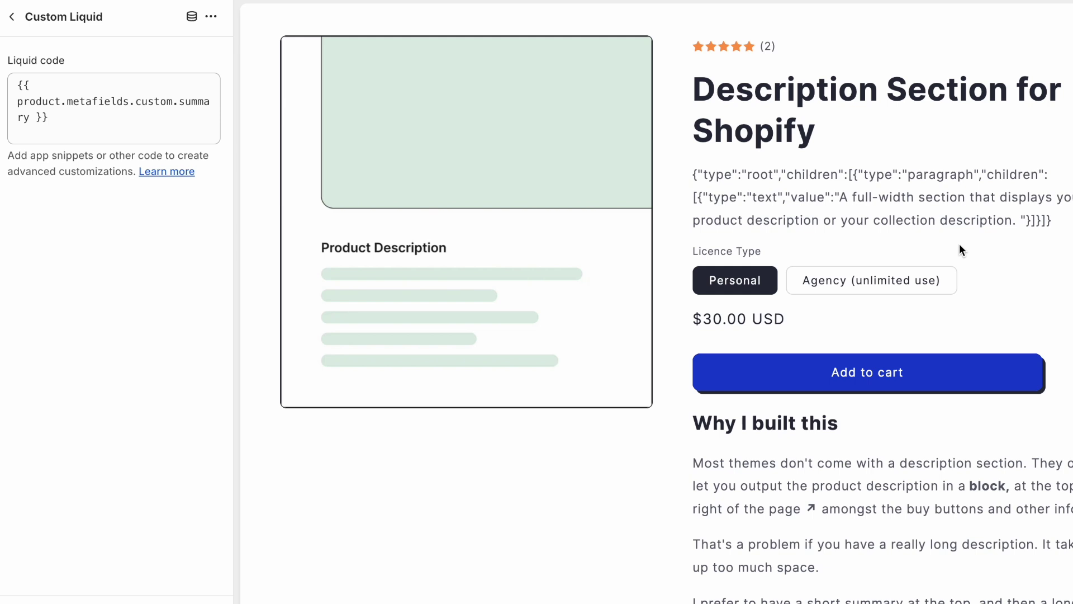
scroll(959, 244, up, 1)
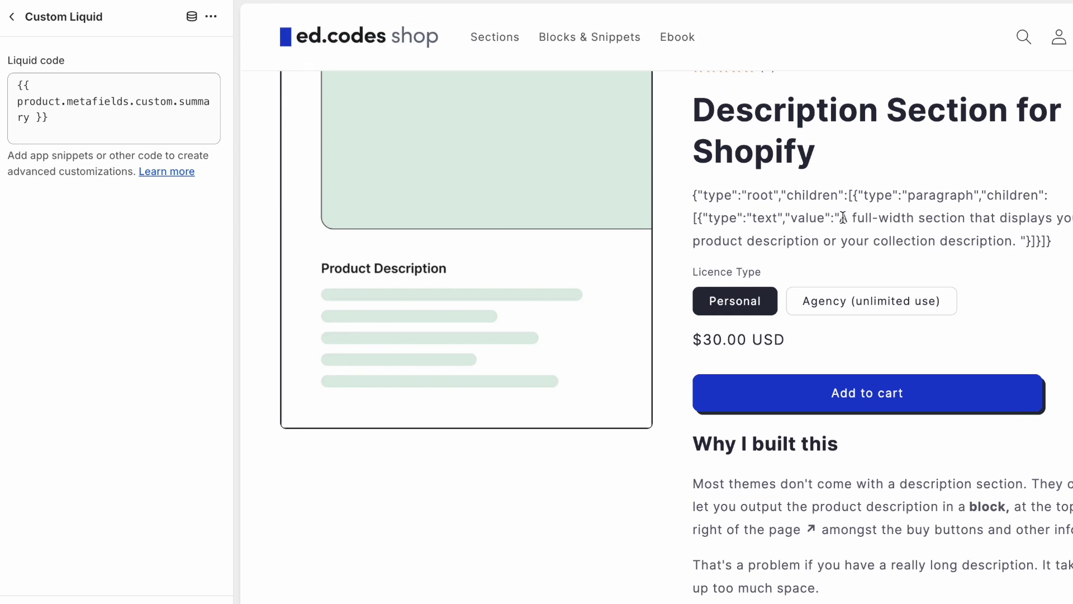
drag(843, 218, 1023, 239)
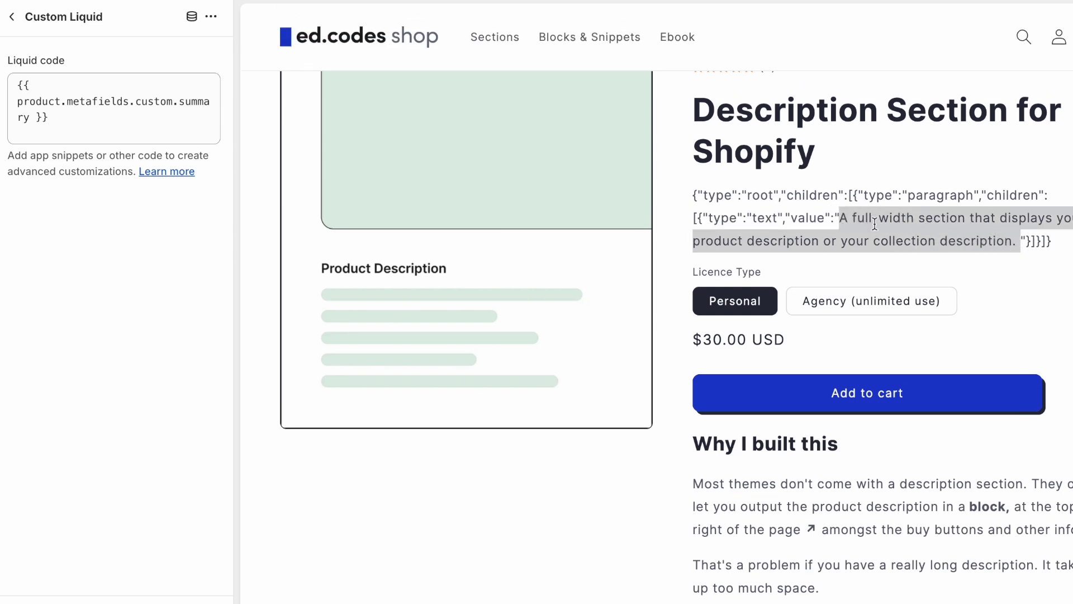
Add the | metafield_tag filter so the summary renders as a paragraph, then save.
click(29, 116)
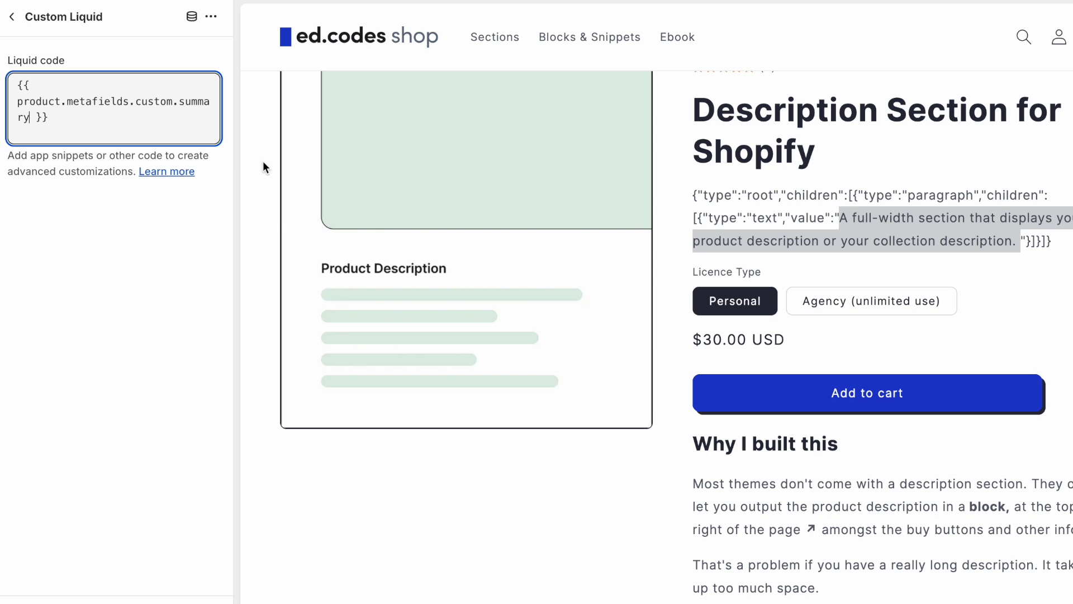
text(| metaf)
key(BackSpace)
key(BackSpace)
key(BackSpace)
key(BackSpace)
key(BackSpace)
key(BackSpace)
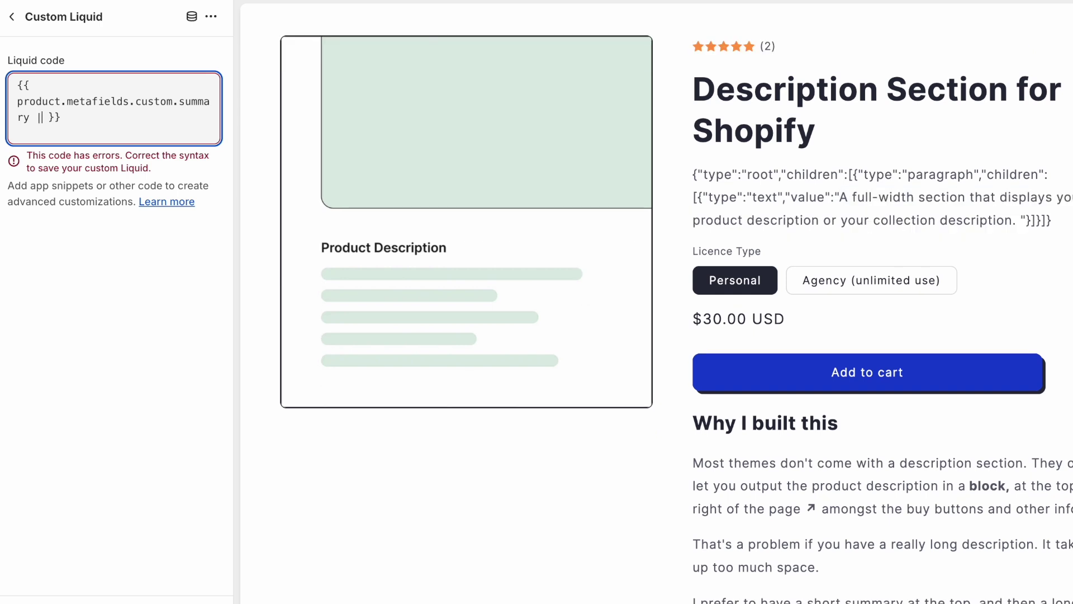
text(| )
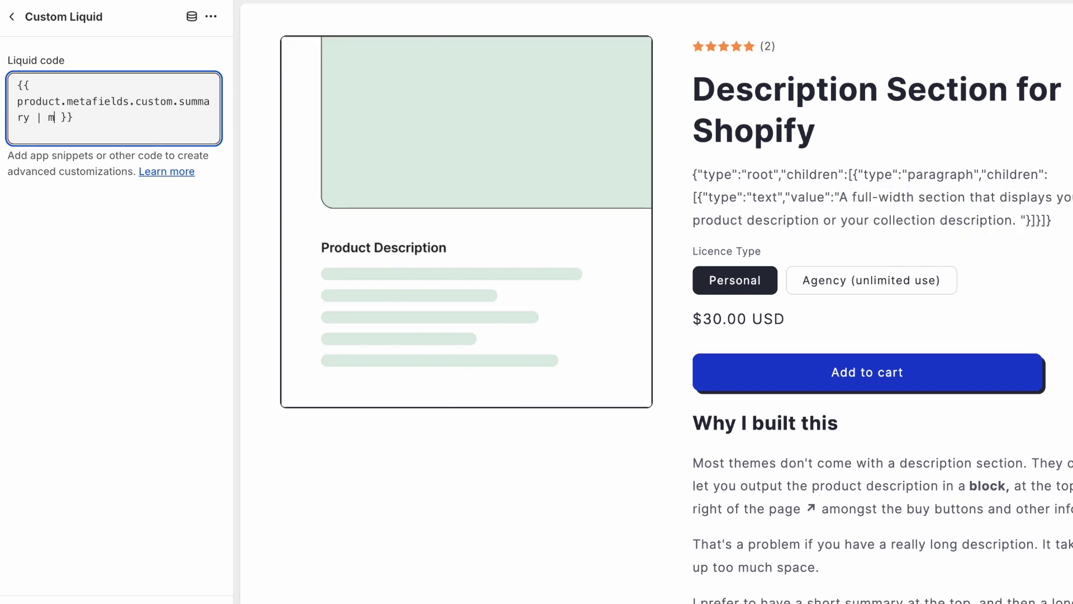
text(metafield_tag)
drag(36, 117, 129, 117)
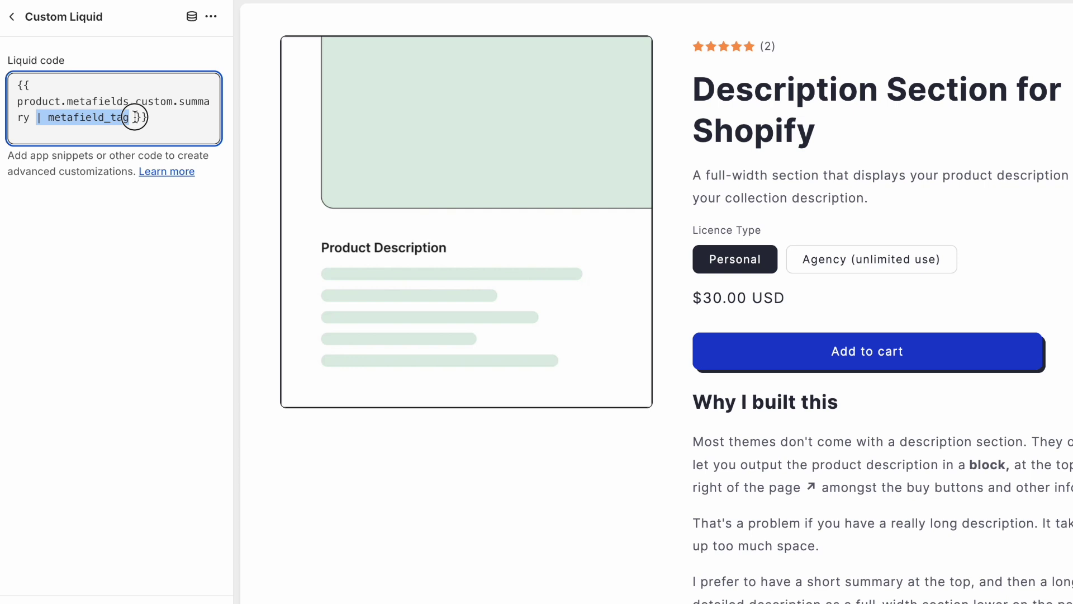
click(134, 117)
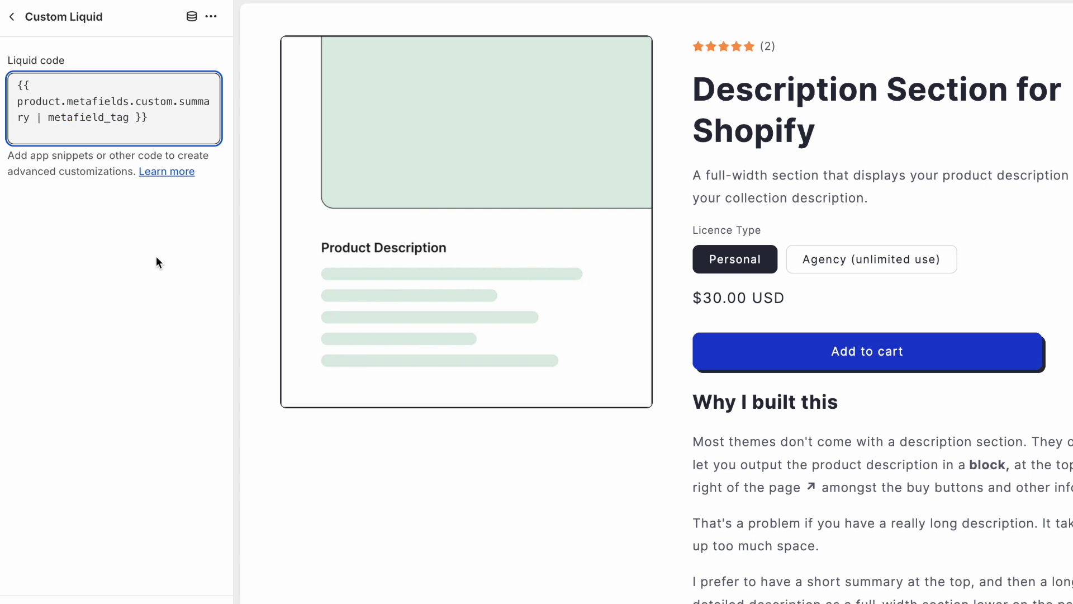
drag(693, 175, 946, 216)
click(893, 208)
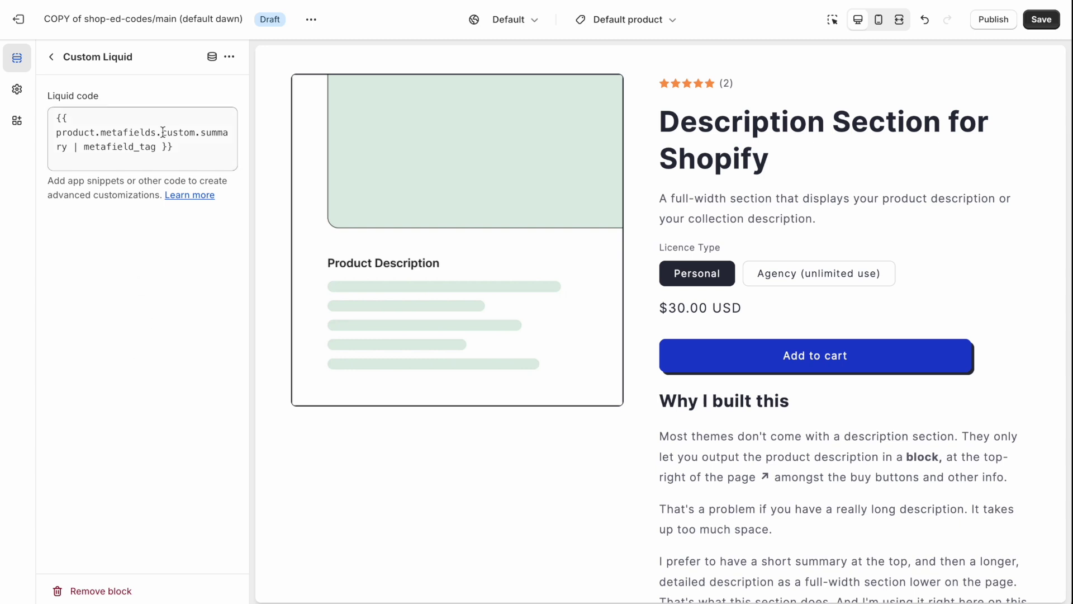
click(195, 148)
key(ctrl+s)
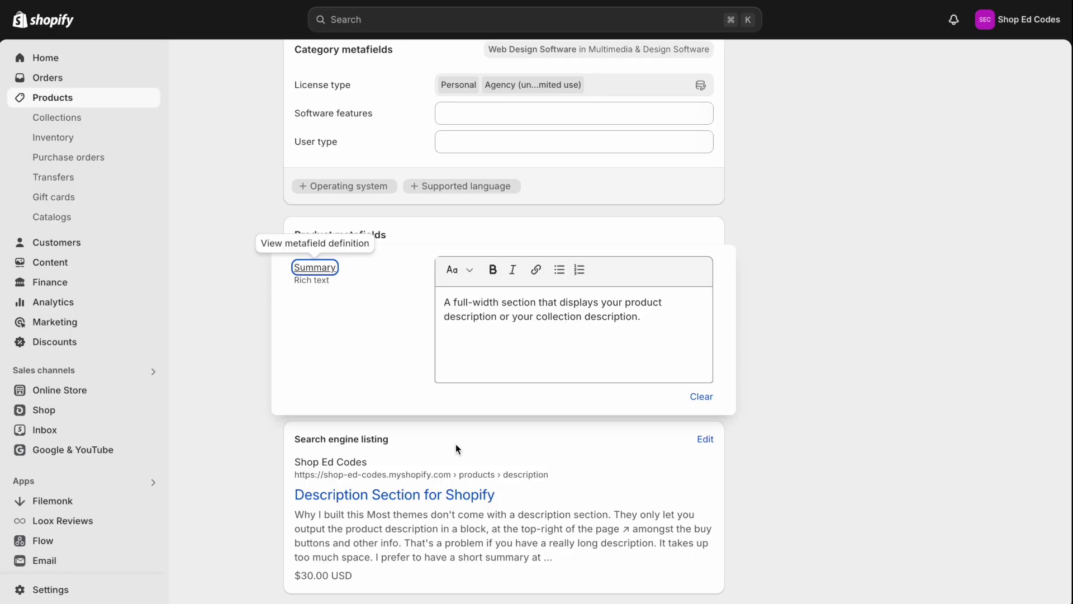
Open the Summary metafield's text style options, close them unchanged, and scroll the storefront product page.
click(539, 329)
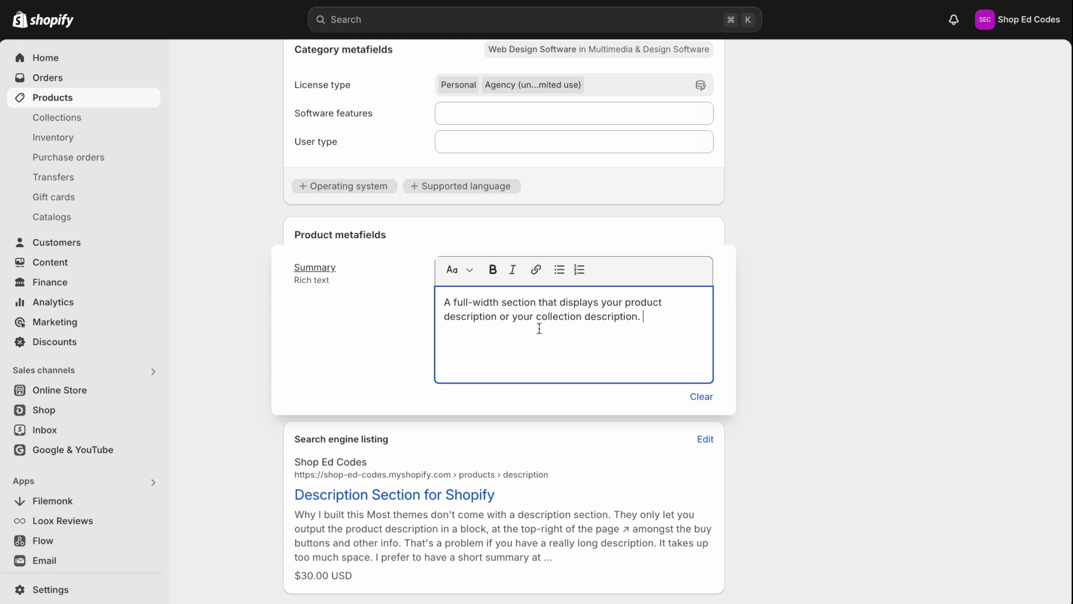
click(461, 272)
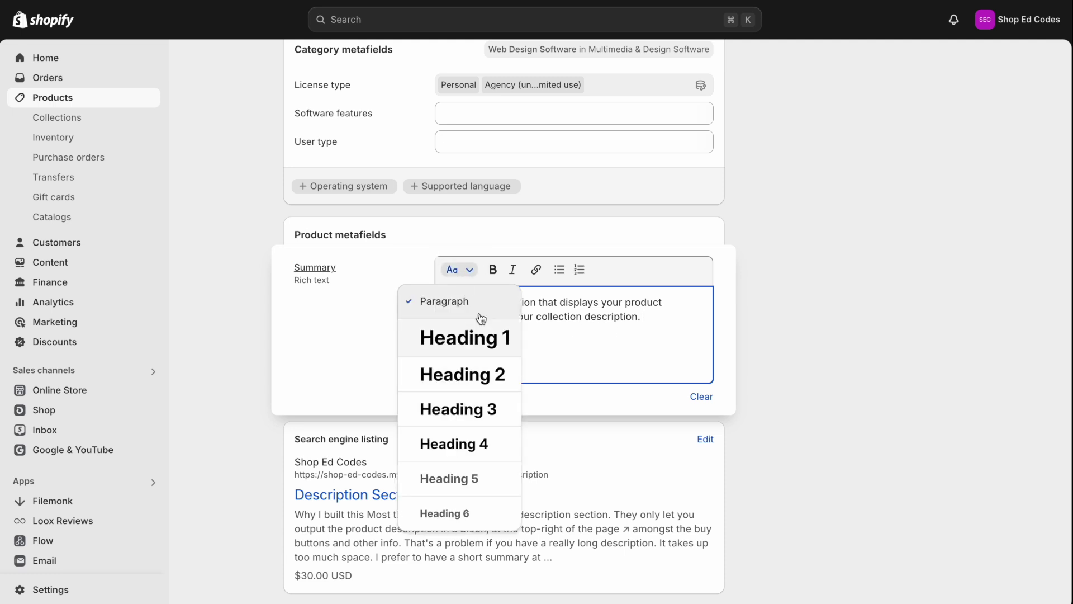
click(631, 335)
click(835, 306)
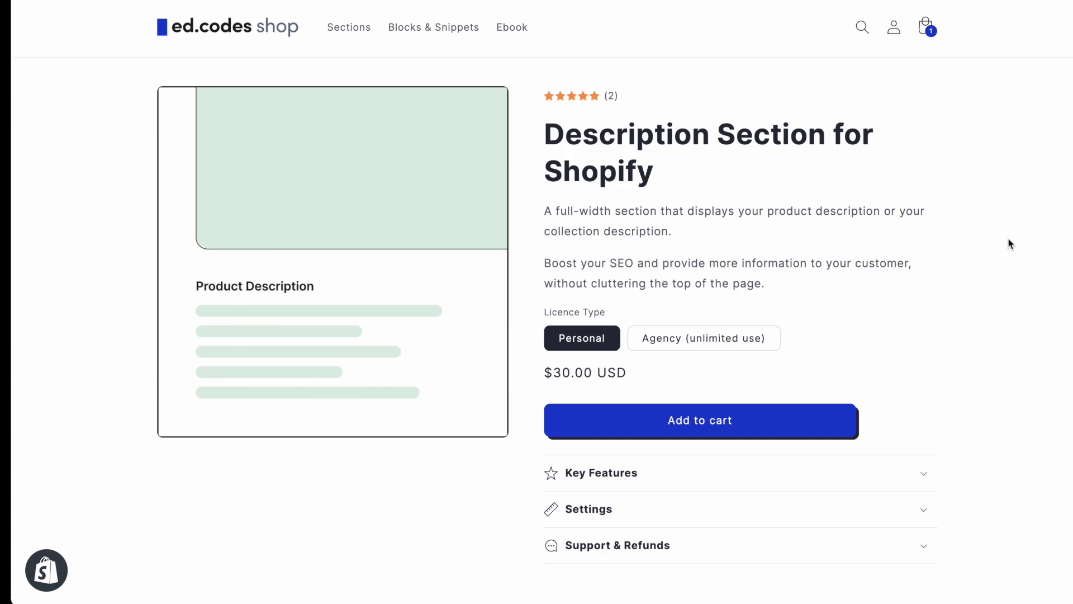
scroll(1011, 244, down, 10)
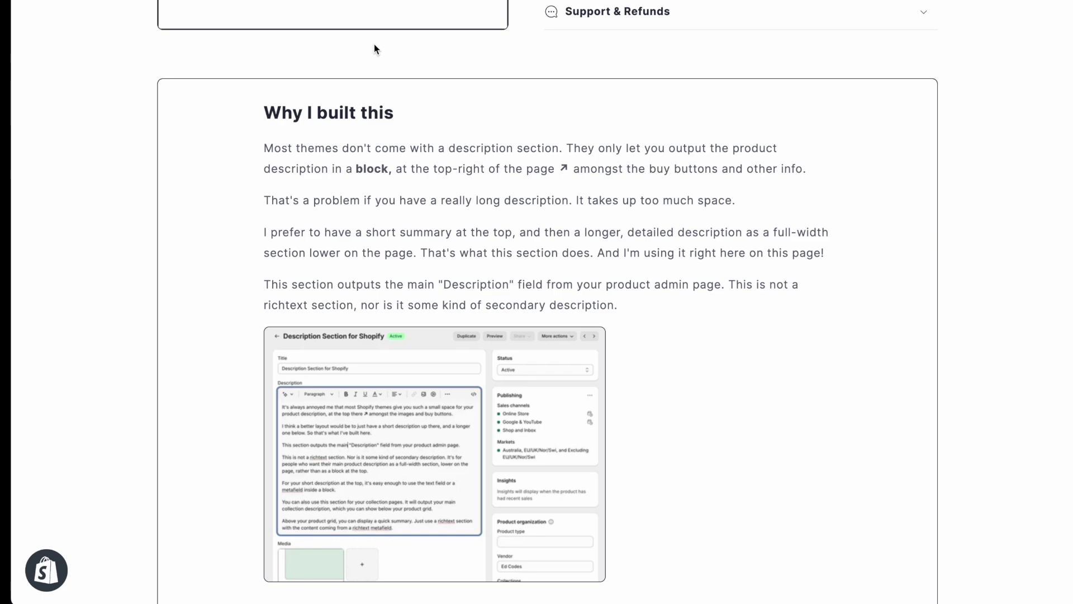
scroll(334, 138, down, 5)
scroll(335, 139, up, 8)
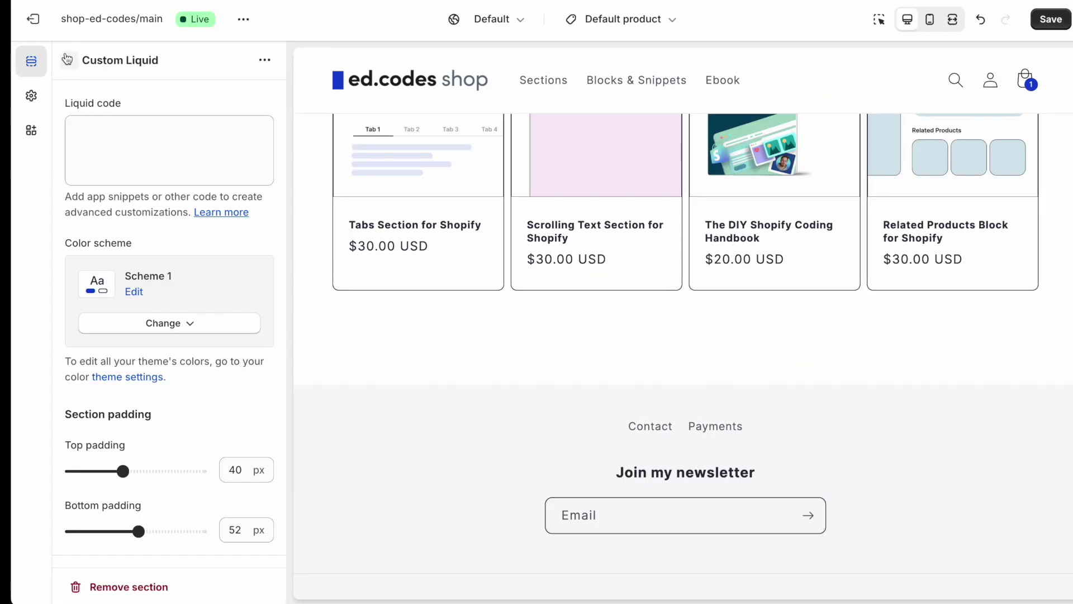
Review the Description section in the template's section list, then move to the draft COPY of shop-ed-codes/main theme.
click(69, 59)
scroll(140, 217, up, 8)
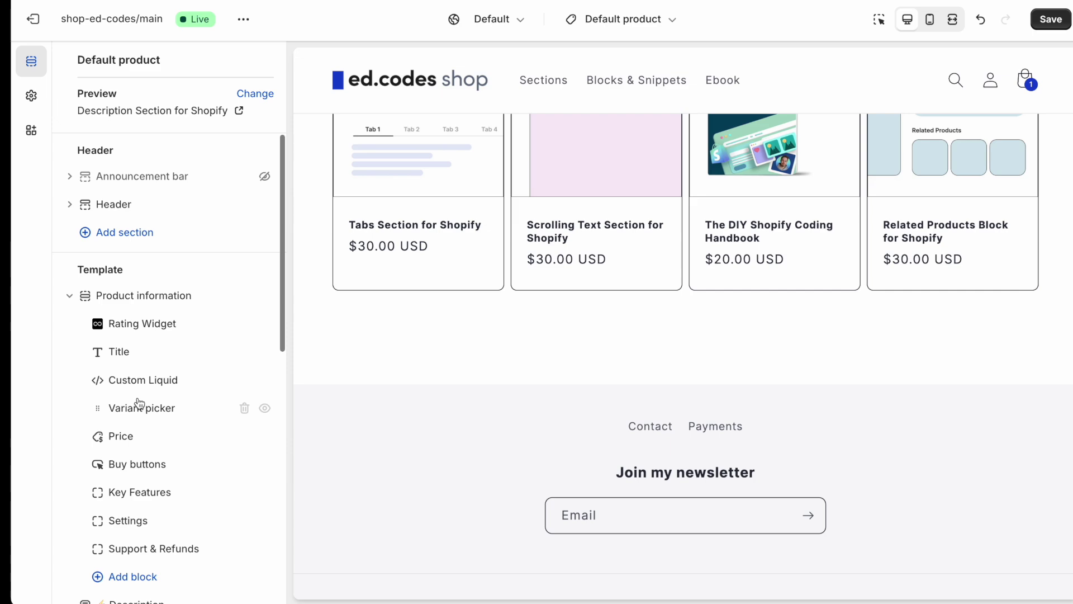
scroll(137, 403, down, 5)
drag(86, 311, 118, 317)
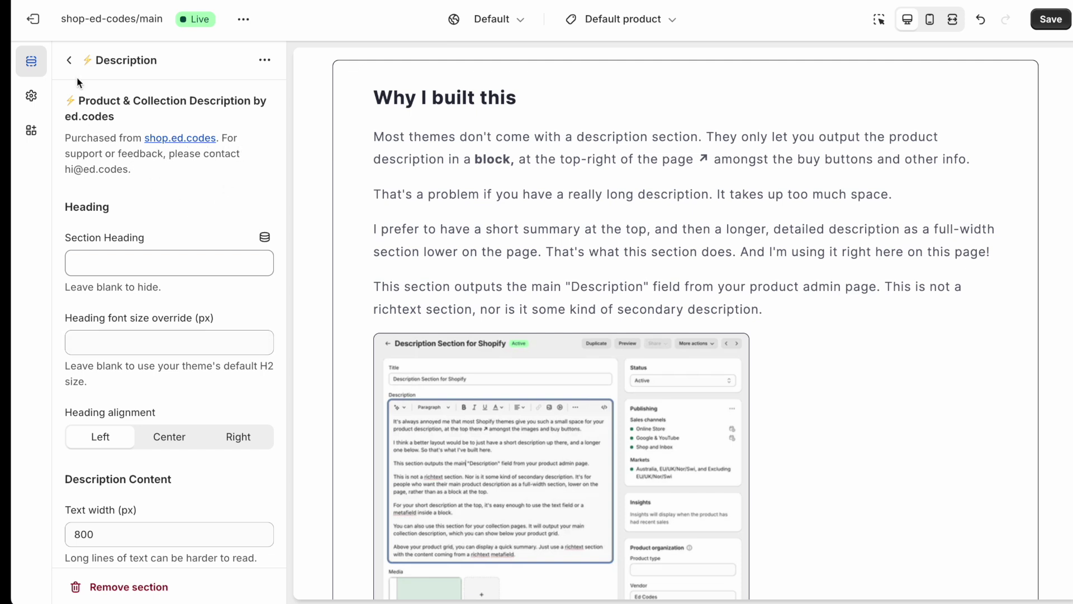
click(69, 60)
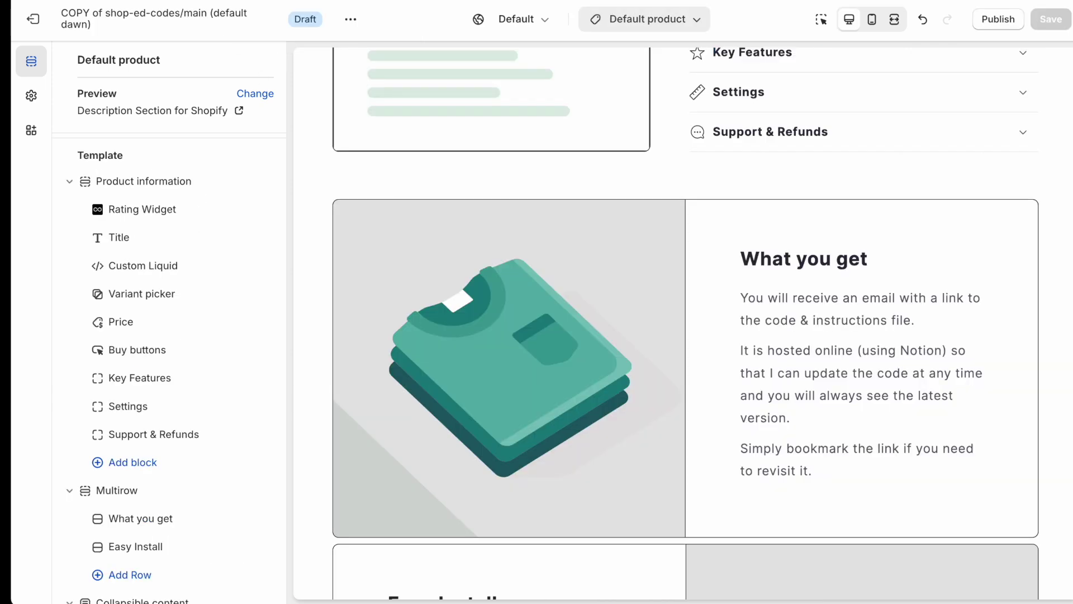
scroll(136, 356, down, 6)
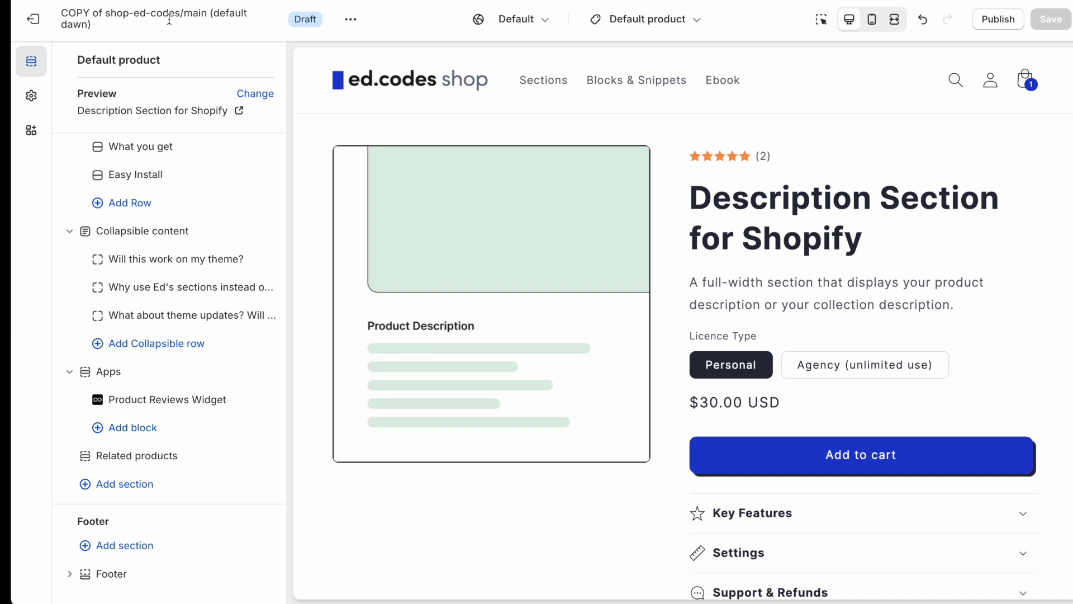
Add a Custom Liquid section and drag it just under Product information, above Multirow.
scroll(870, 290, down, 3)
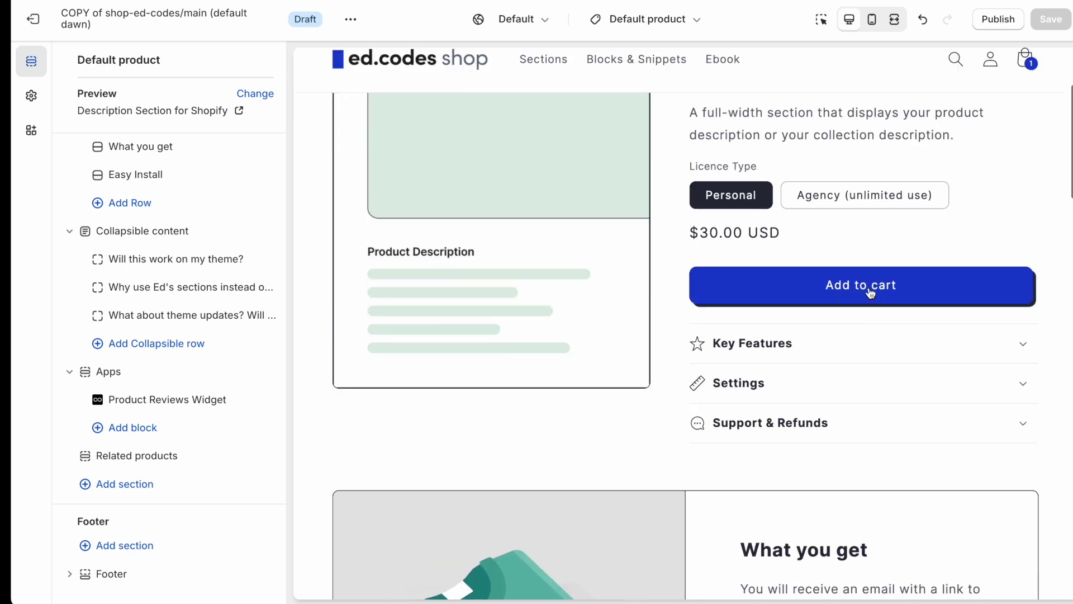
scroll(892, 125, up, 3)
scroll(678, 321, down, 1)
scroll(857, 167, down, 3)
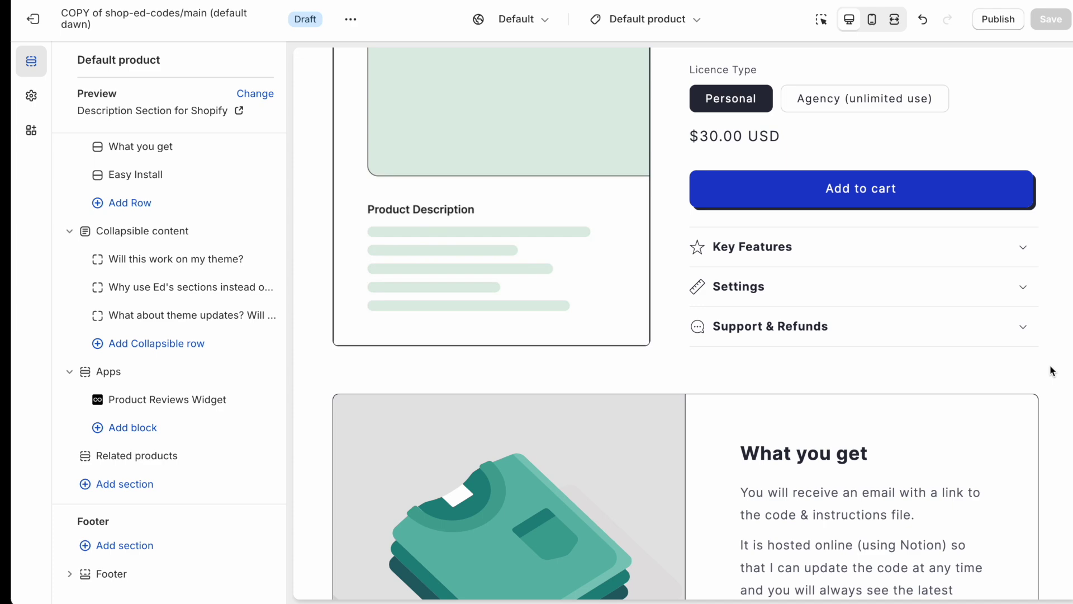
scroll(1006, 352, down, 2)
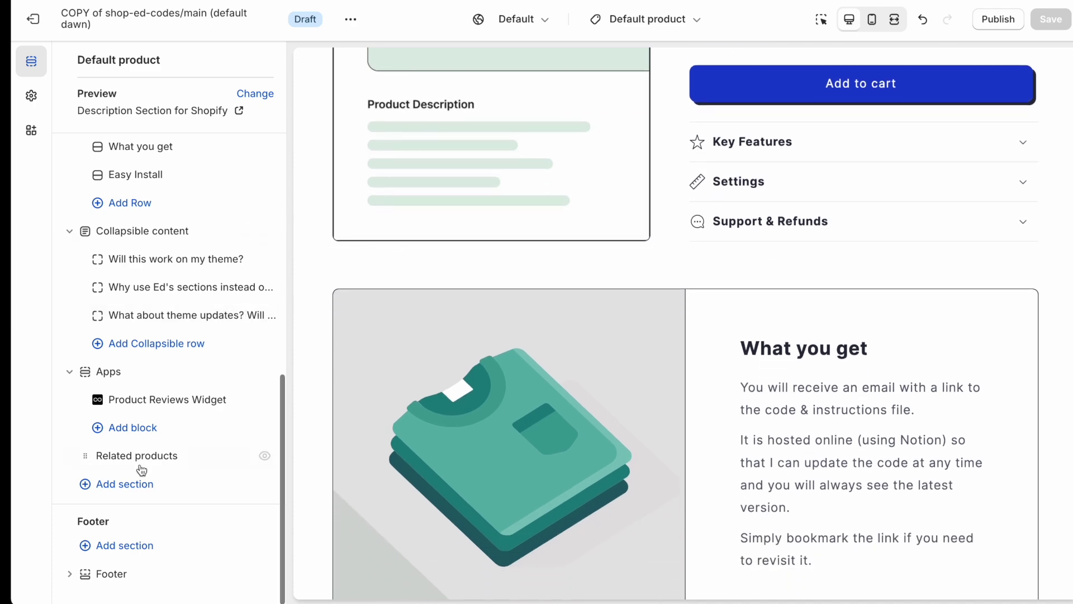
click(123, 484)
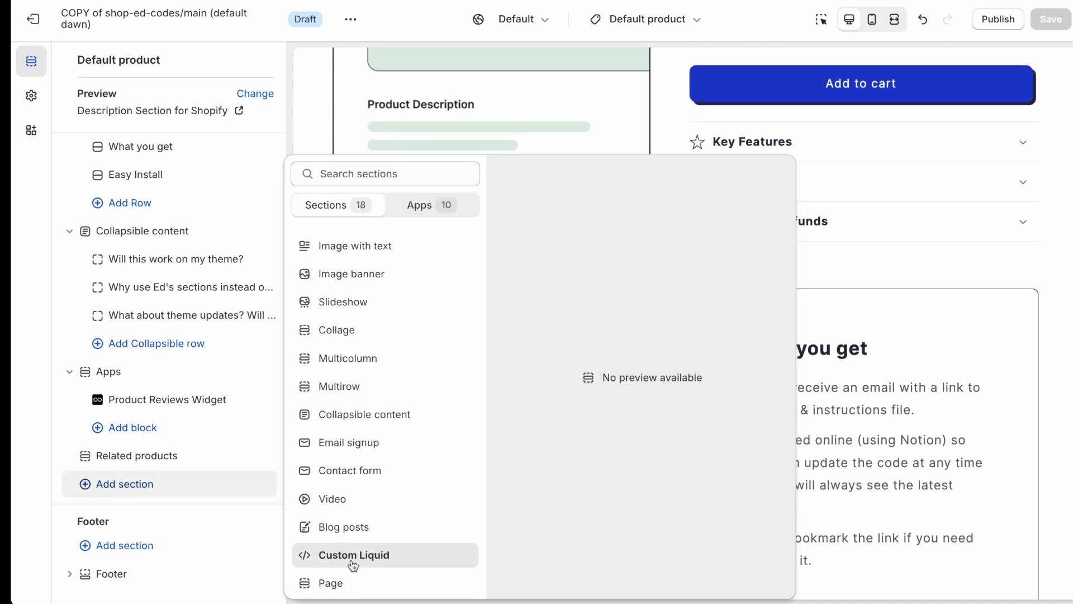
click(418, 556)
drag(86, 455, 108, 498)
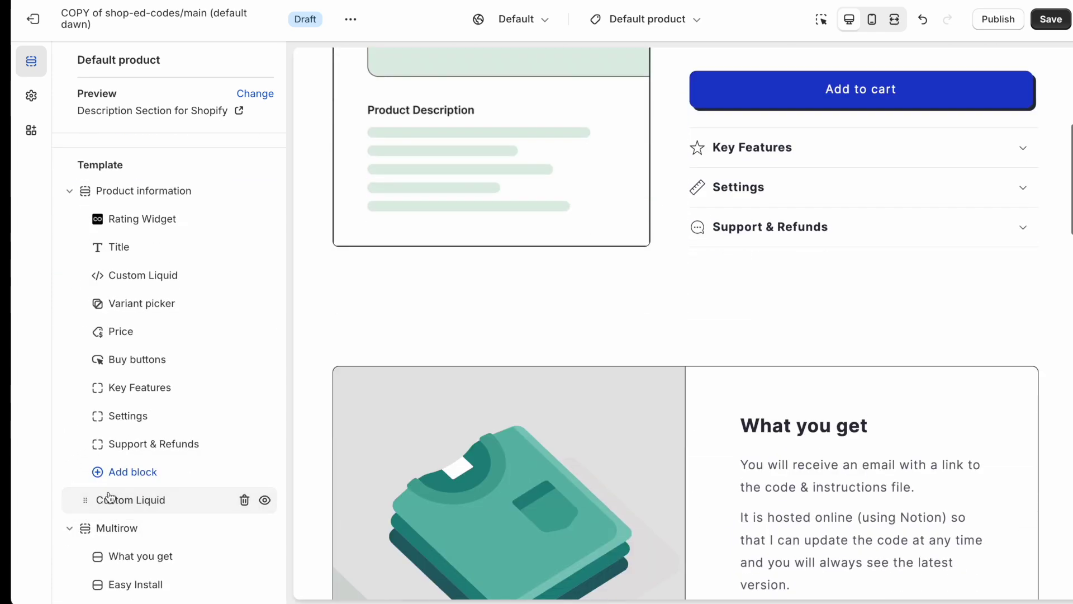
Enter {{ product.description }} as the Custom Liquid section's code and check the Why I built this text.
click(146, 503)
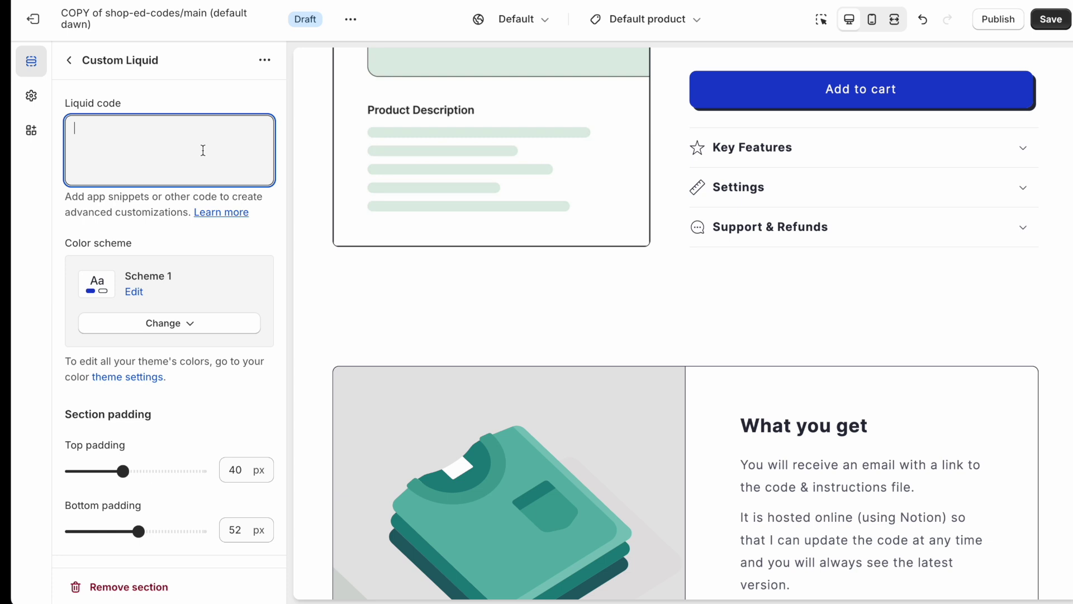
text({{ }})
text( produc)
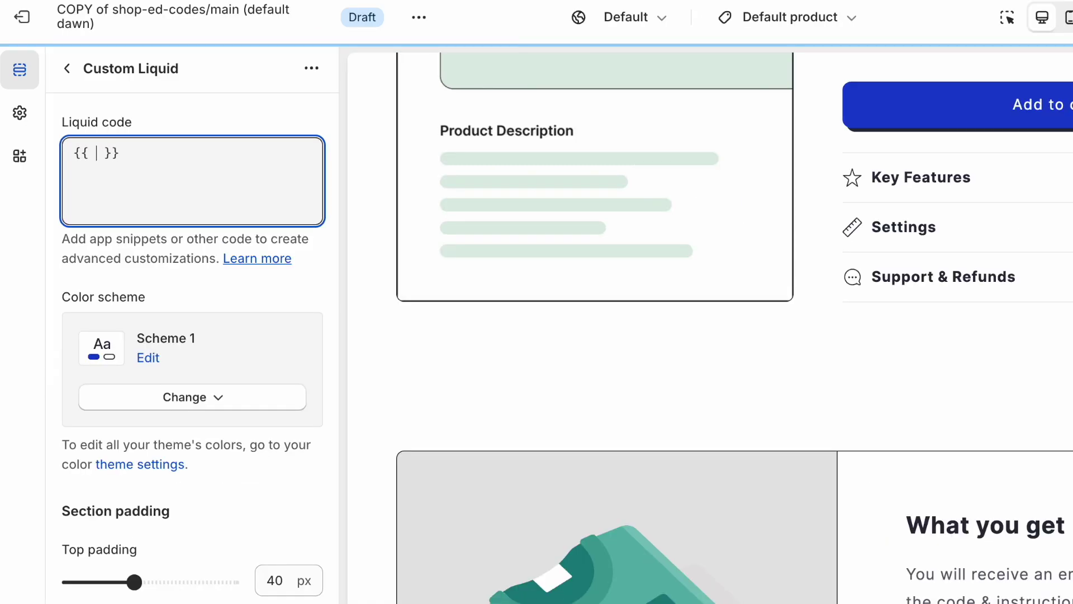
text(t.description)
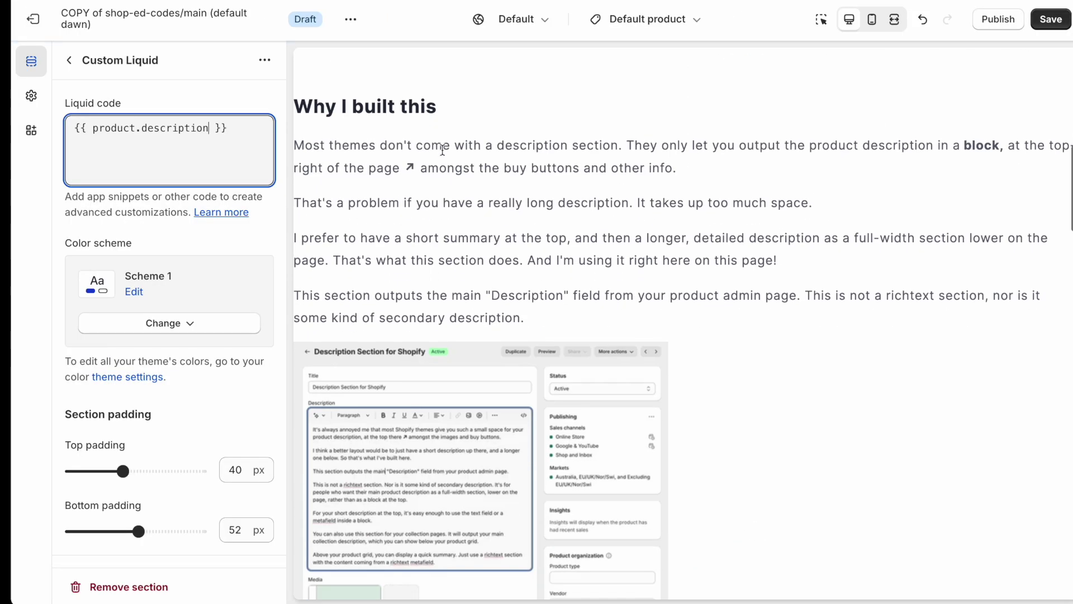
scroll(562, 273, down, 2)
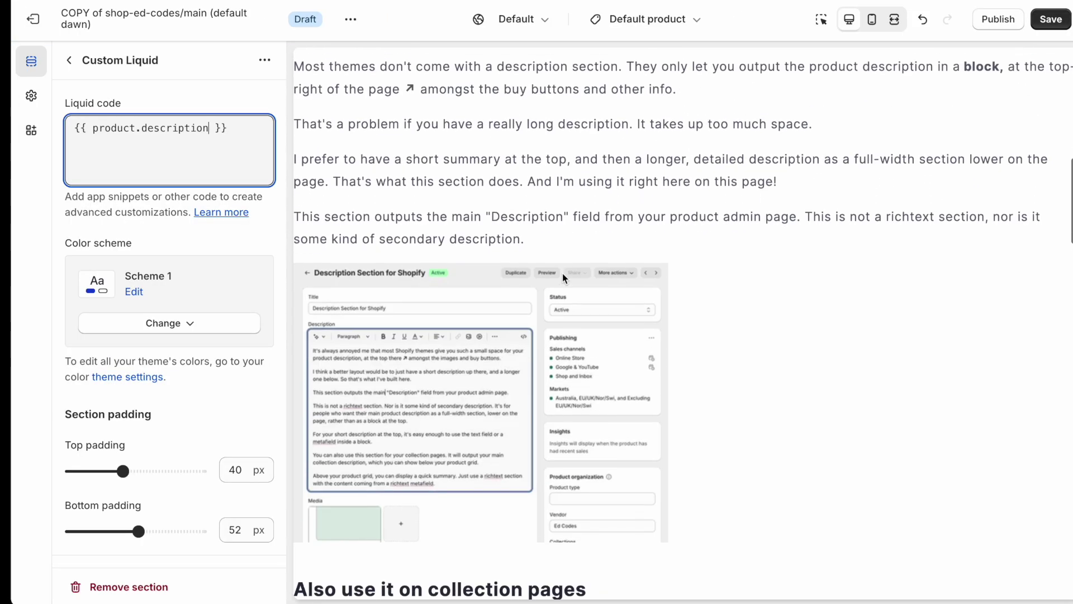
scroll(562, 273, up, 5)
scroll(340, 306, up, 3)
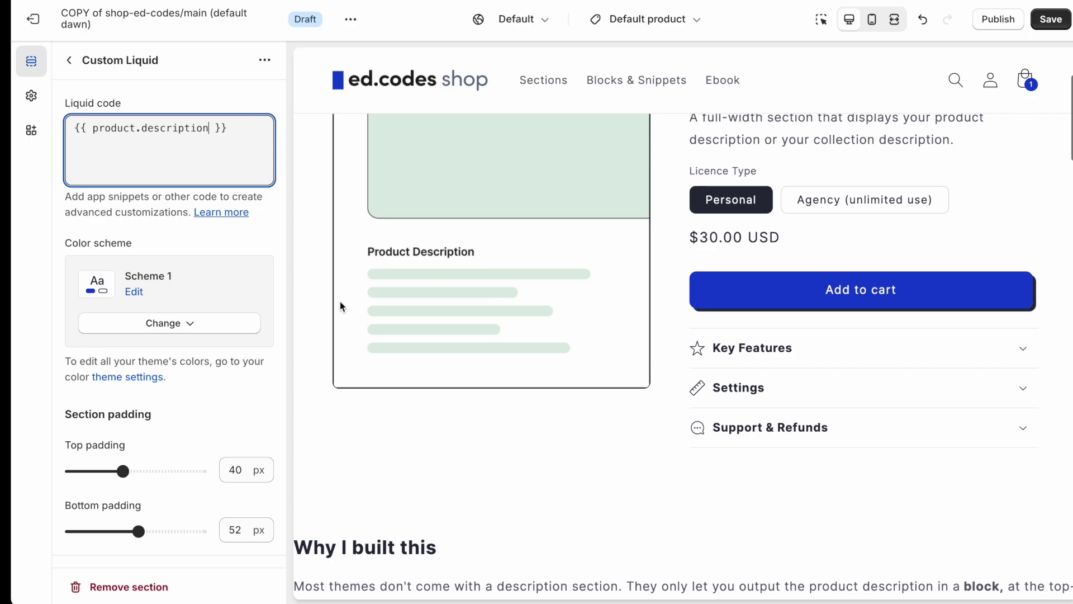
scroll(340, 305, up, 2)
scroll(341, 305, down, 10)
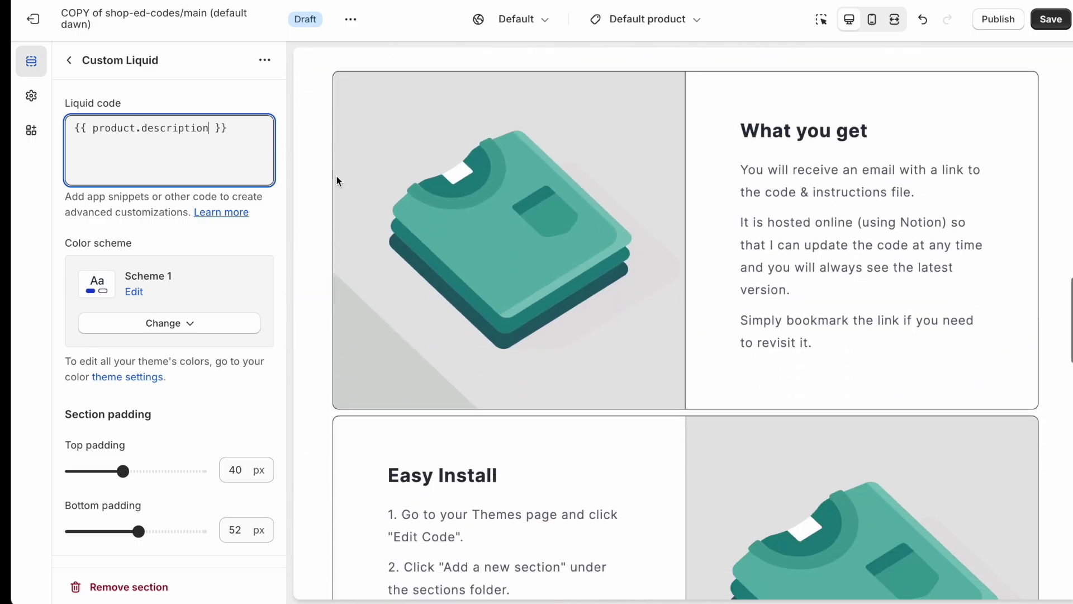
scroll(319, 356, down, 15)
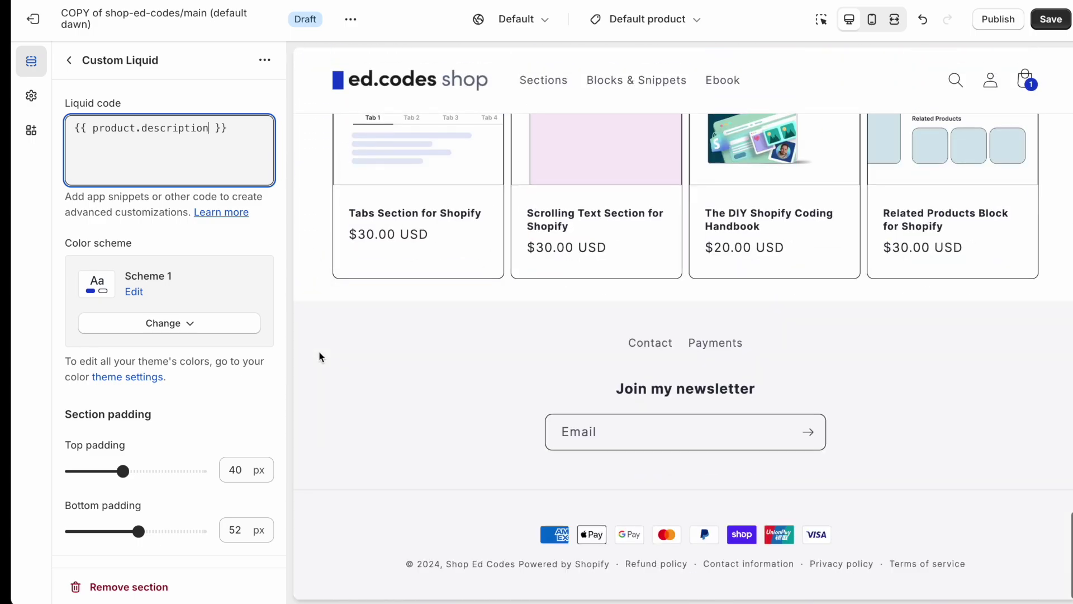
scroll(320, 355, up, 15)
Add <div class="page-width"> above {{ product.description }} and a closing </div below it.
scroll(318, 354, down, 5)
key(super+Up)
key(Return)
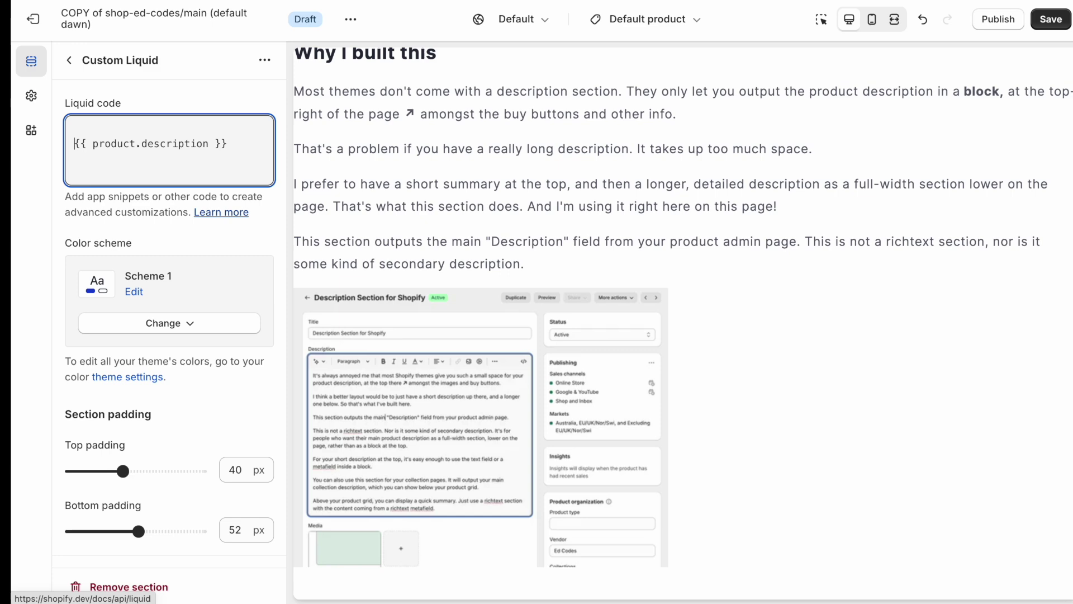
key(Up)
text(<div)
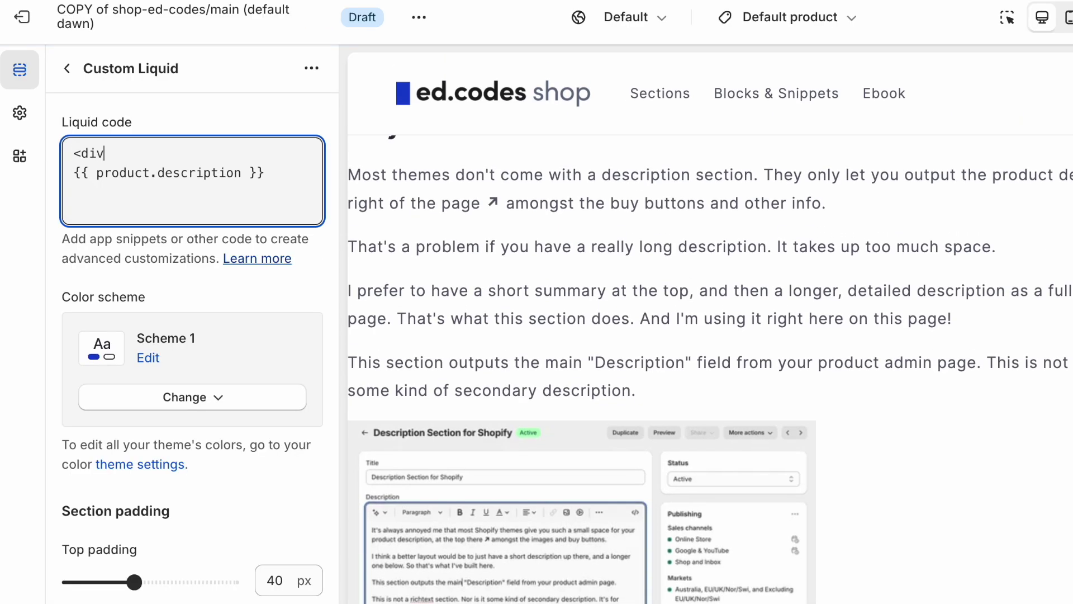
text( class="page-w)
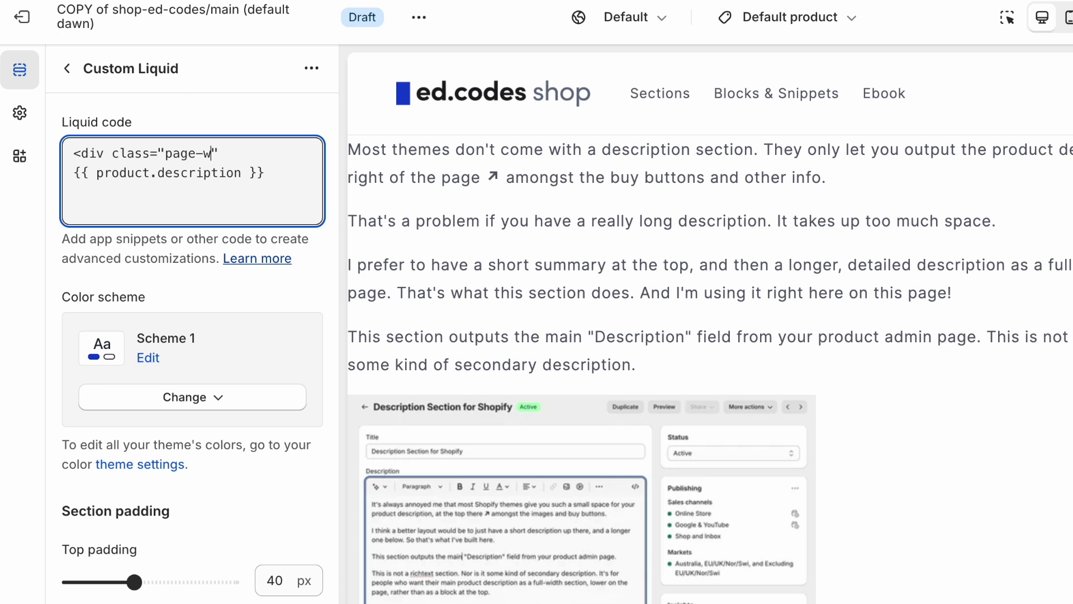
text(idth">)
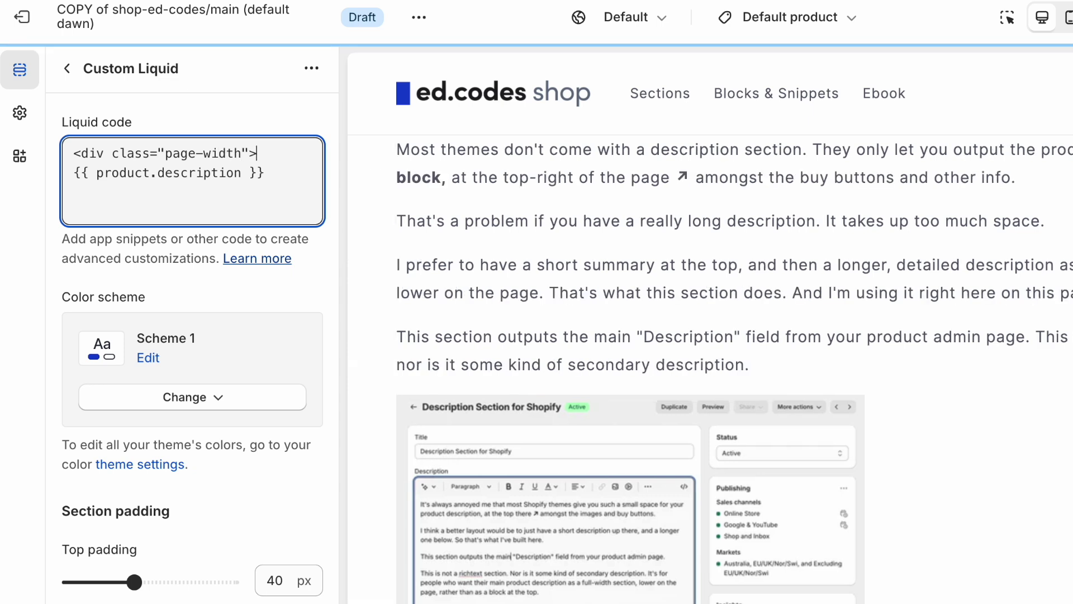
key(Return)
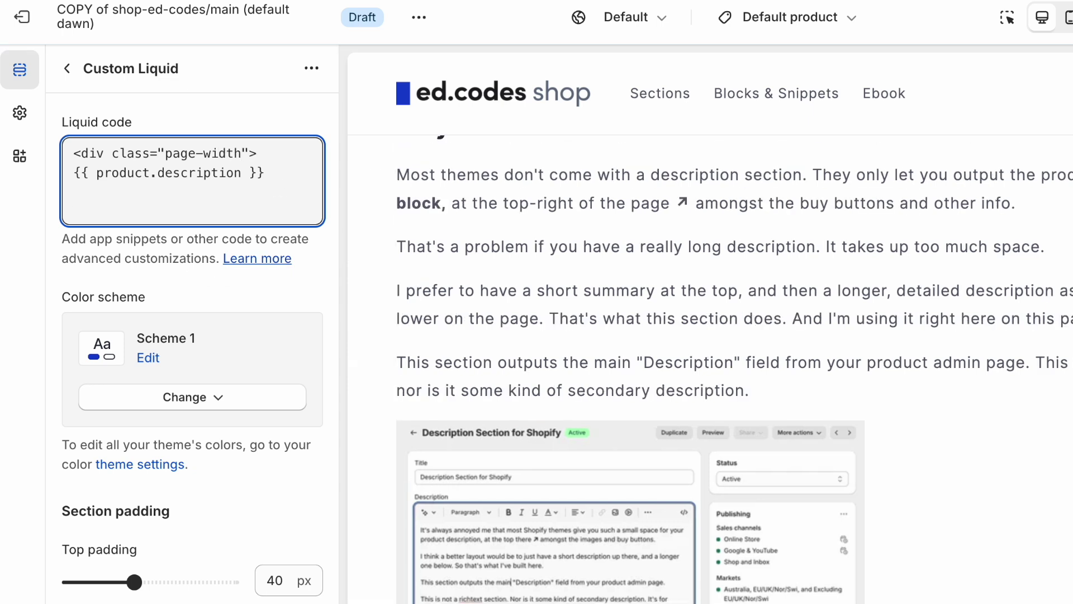
text(</div>)
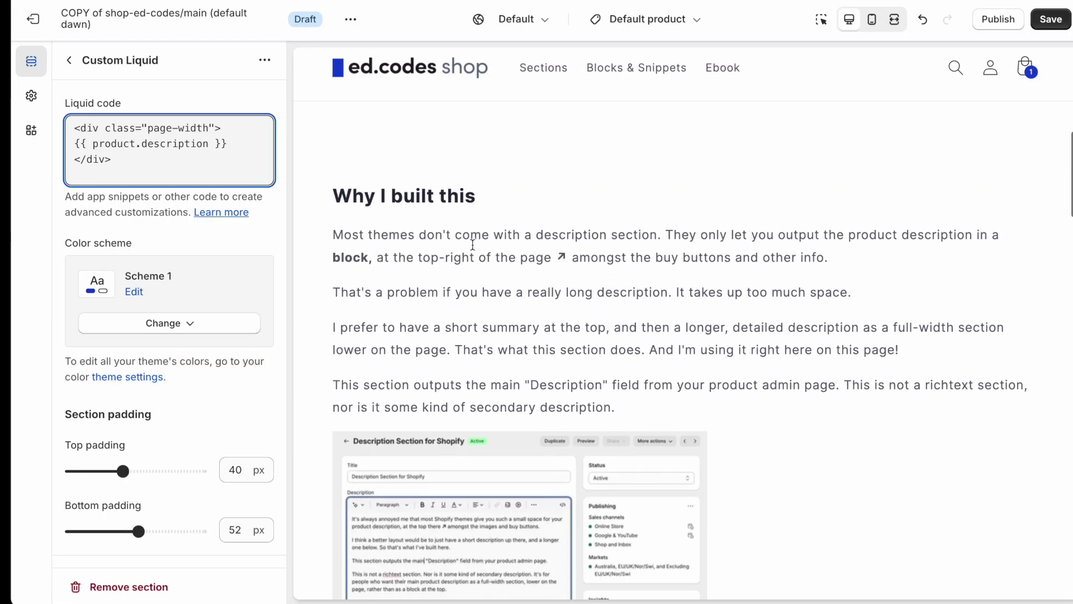
Check the opening page-width line and the description's alignment in the preview.
scroll(472, 243, down, 5)
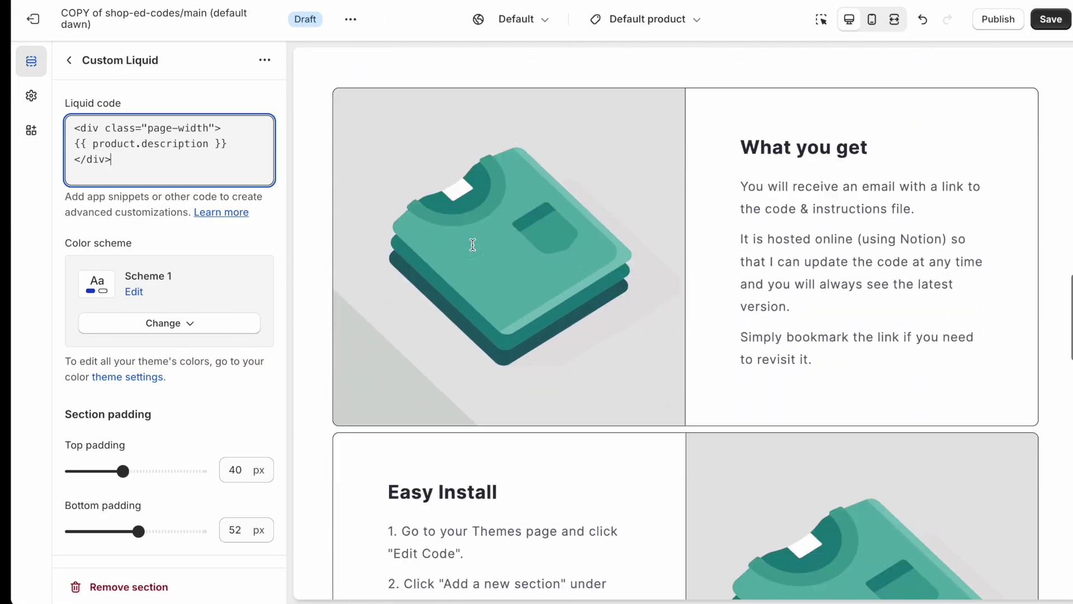
scroll(472, 244, down, 5)
scroll(321, 445, up, 6)
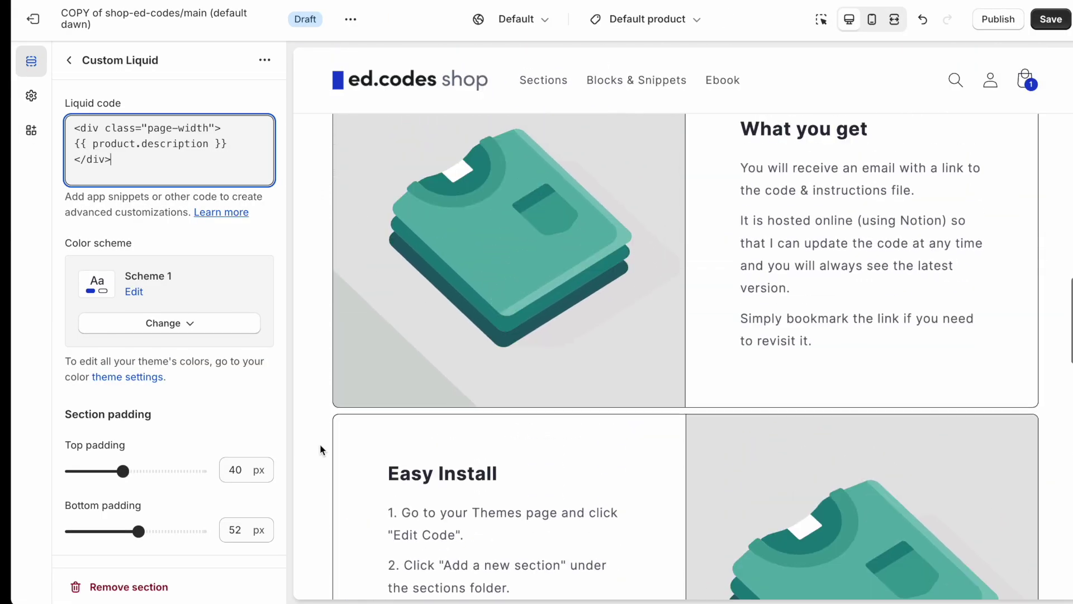
scroll(319, 444, up, 8)
click(76, 128)
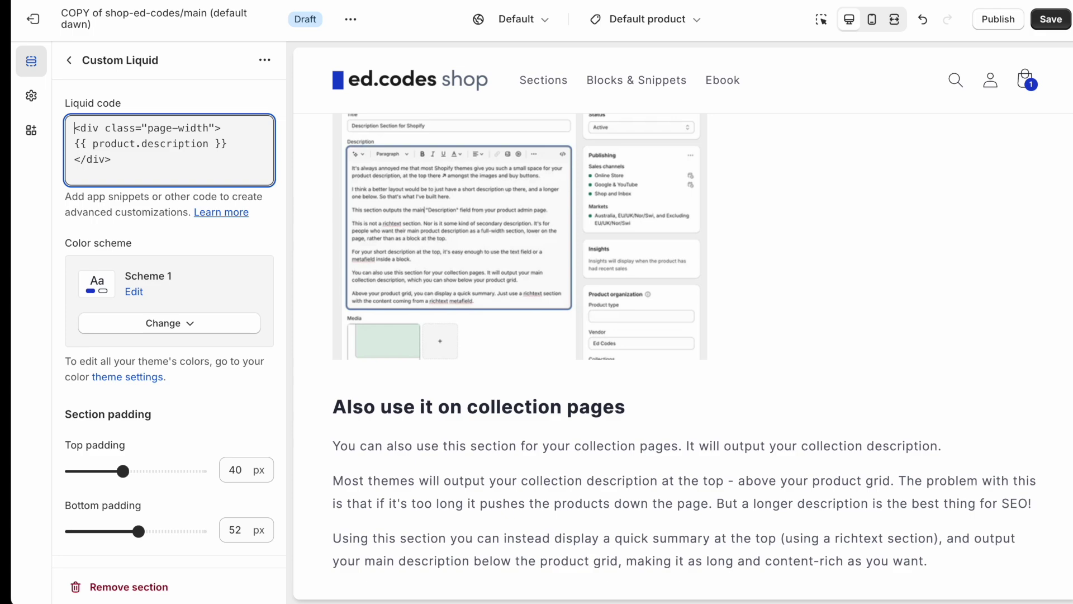
key(shift+End)
click(240, 124)
scroll(307, 375, up, 5)
scroll(307, 374, down, 3)
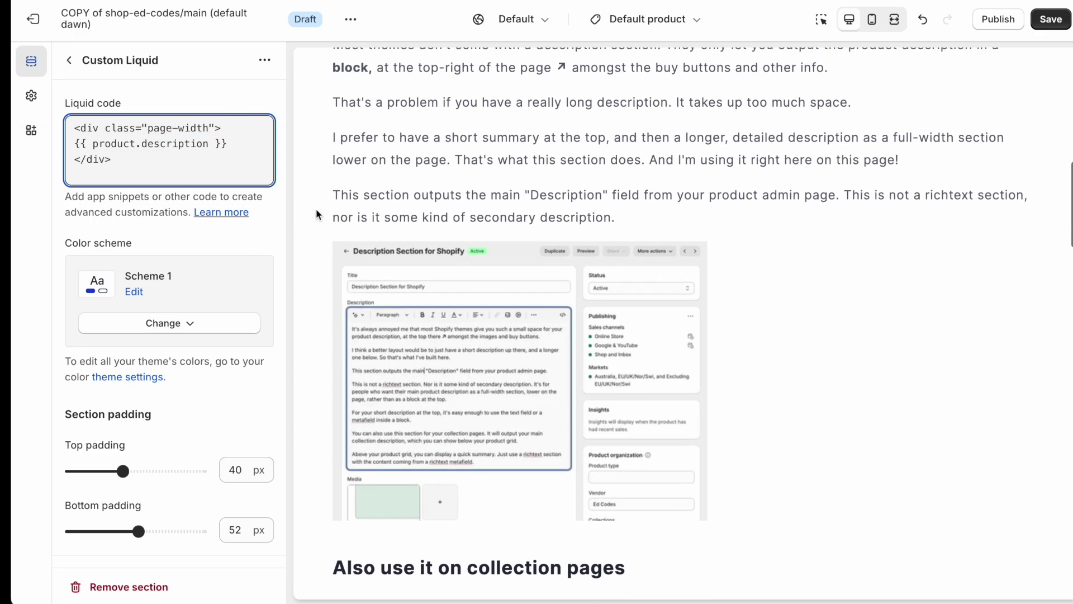
scroll(318, 215, up, 3)
scroll(304, 340, up, 2)
scroll(304, 340, down, 12)
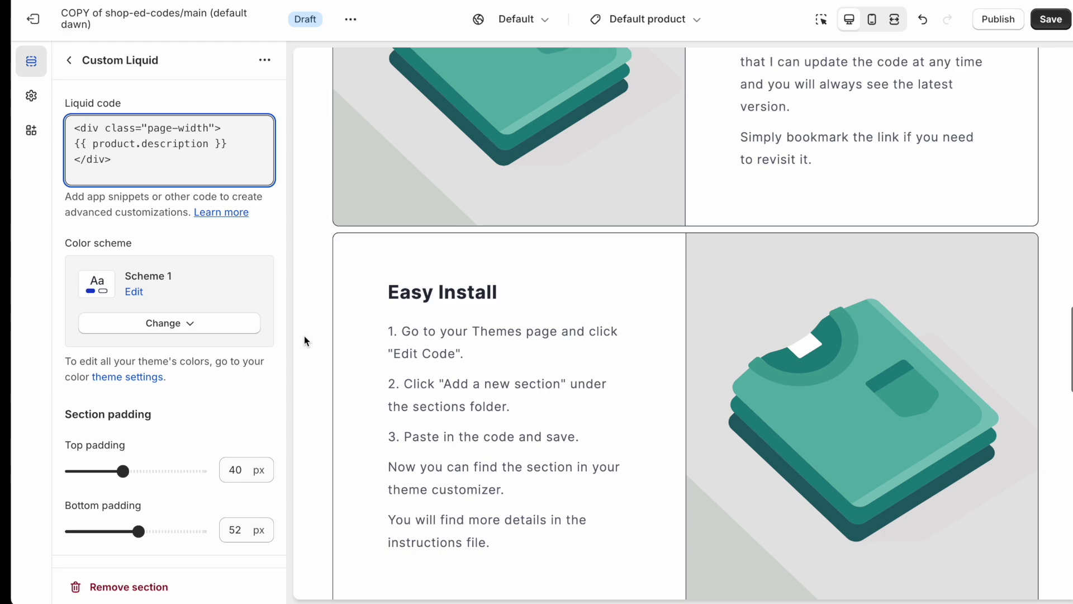
Wrap {{ product.description }} in an inner <div class="rte"> with its closing tag.
key(Return)
text(<di)
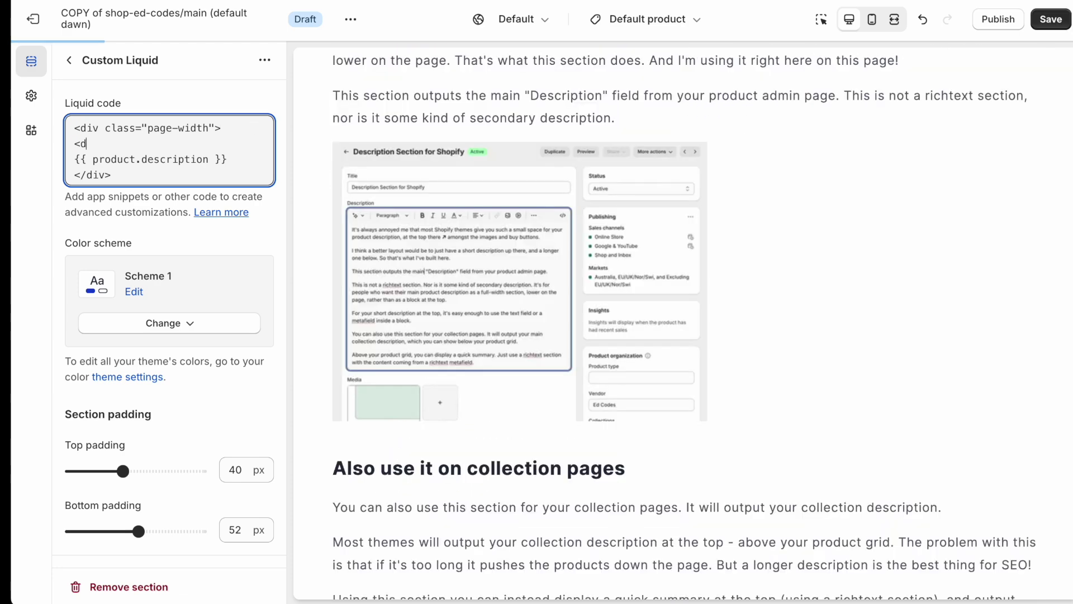
text(v c)
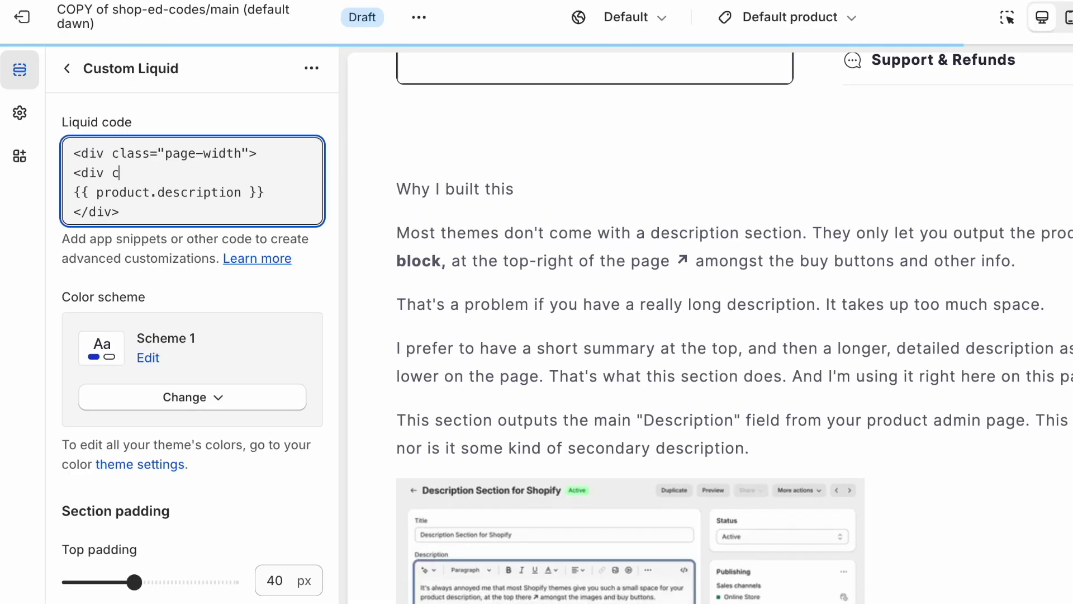
text(lass="rte)
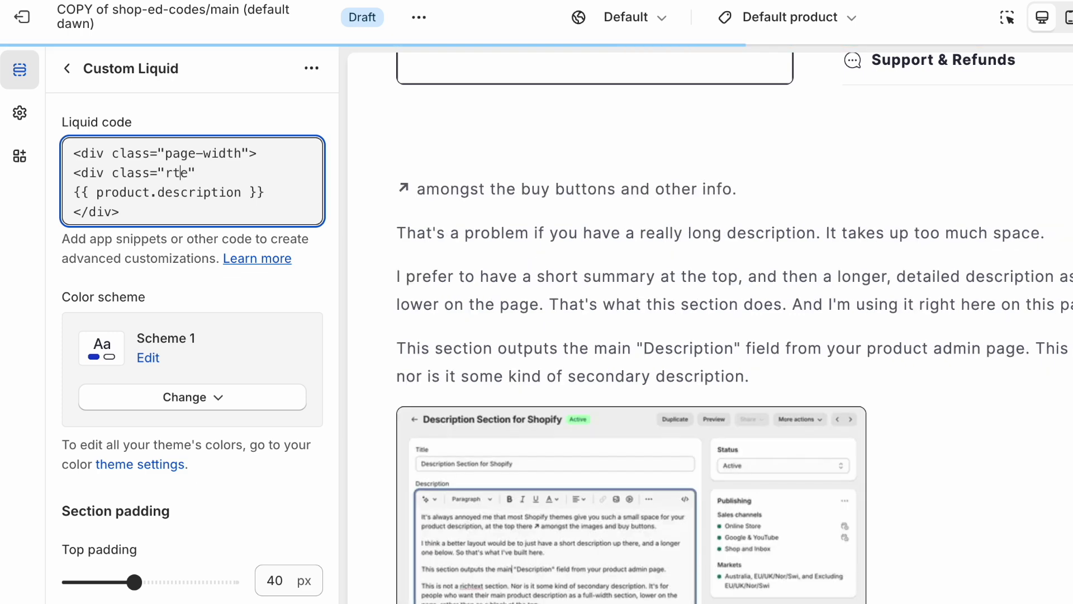
double_click(176, 173)
click(195, 172)
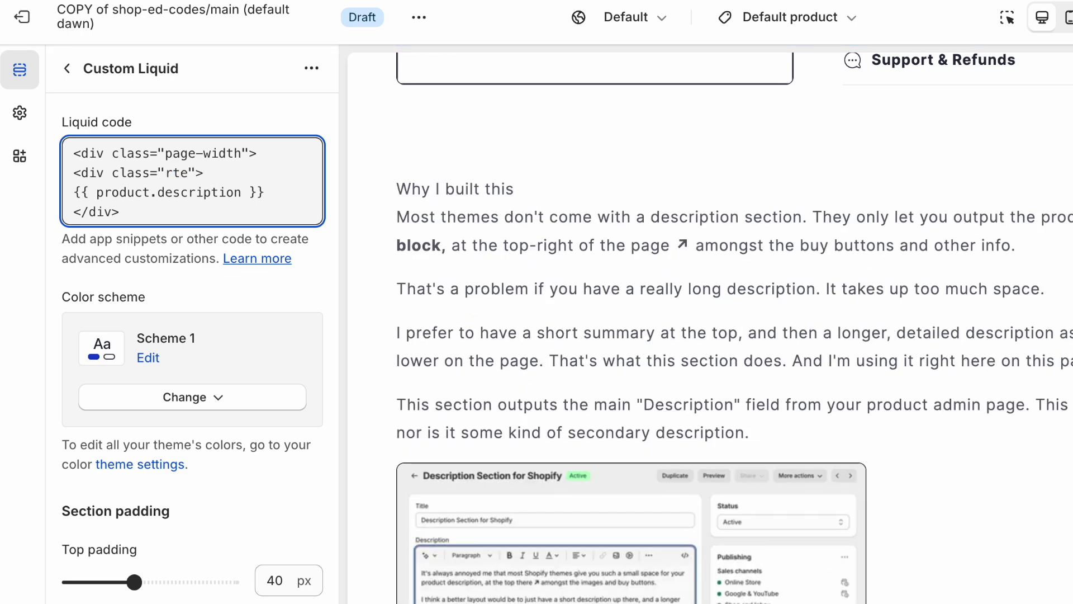
click(265, 192)
key(Return)
text(</)
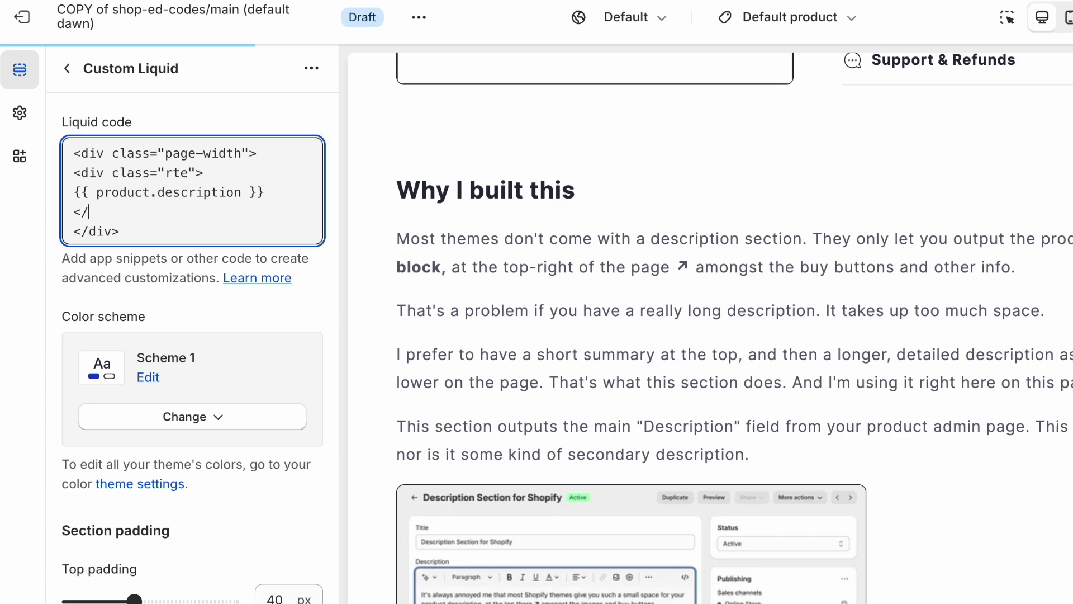
text(div>)
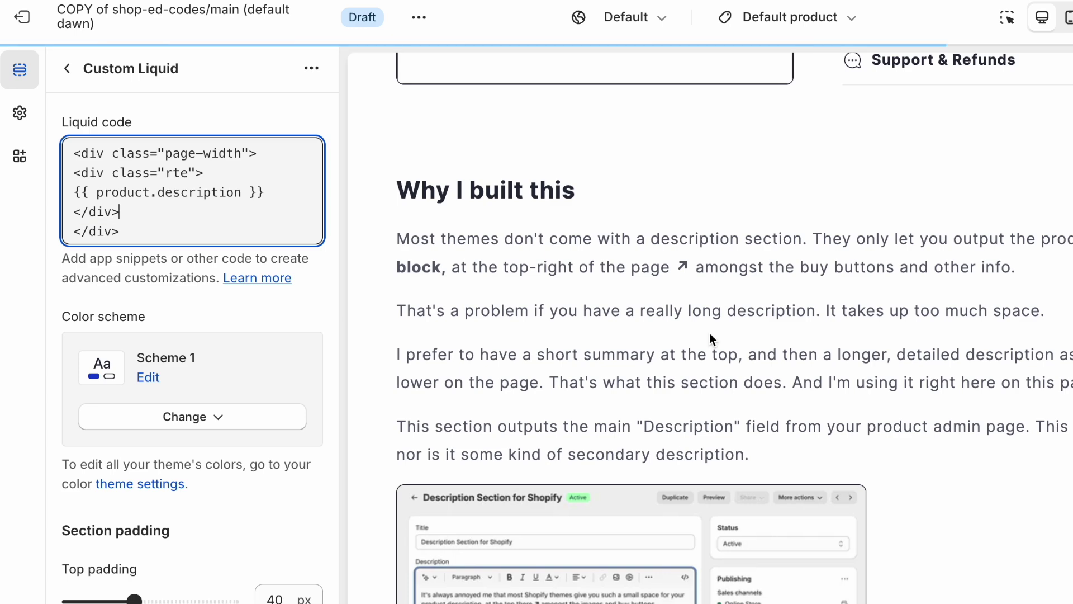
Inspect the Why I built this heading and description paragraphs in the preview.
scroll(541, 357, down, 4)
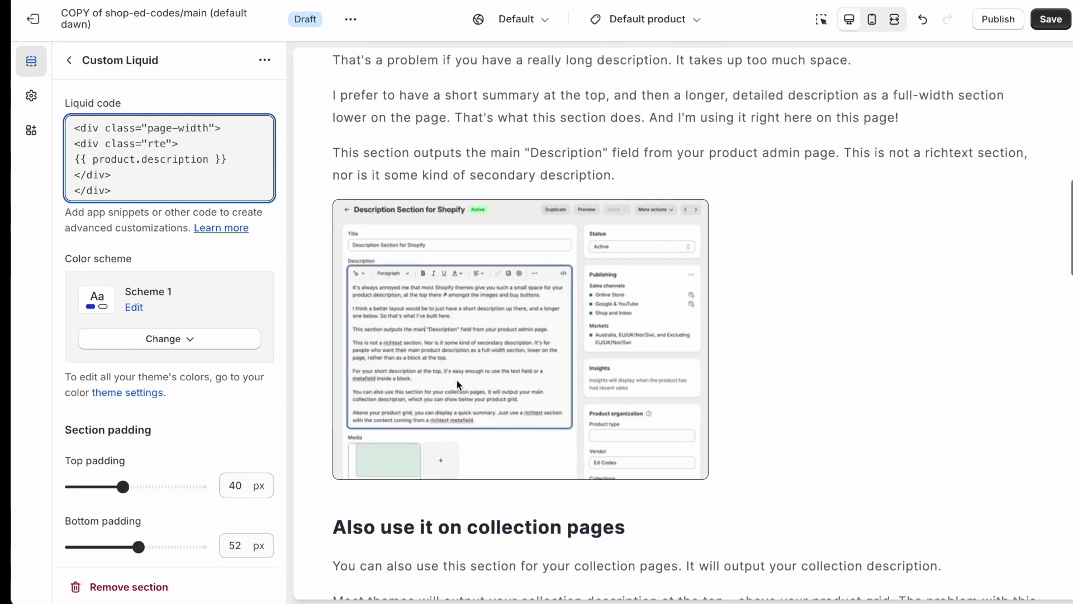
scroll(550, 473, down, 4)
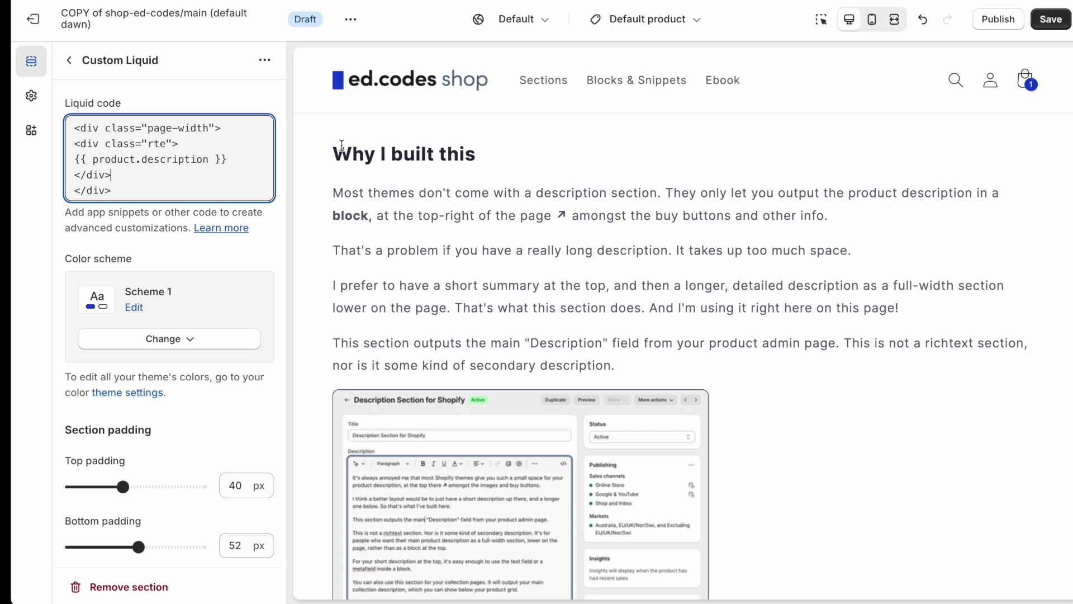
drag(334, 155, 510, 151)
click(403, 189)
drag(382, 192, 693, 311)
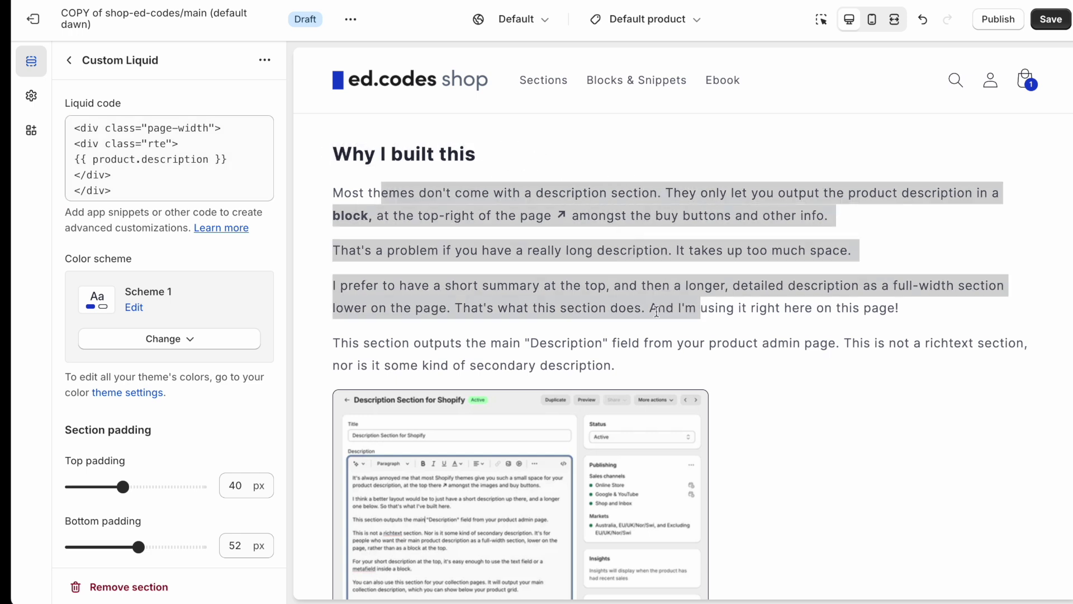
click(693, 310)
drag(474, 174, 662, 311)
click(662, 311)
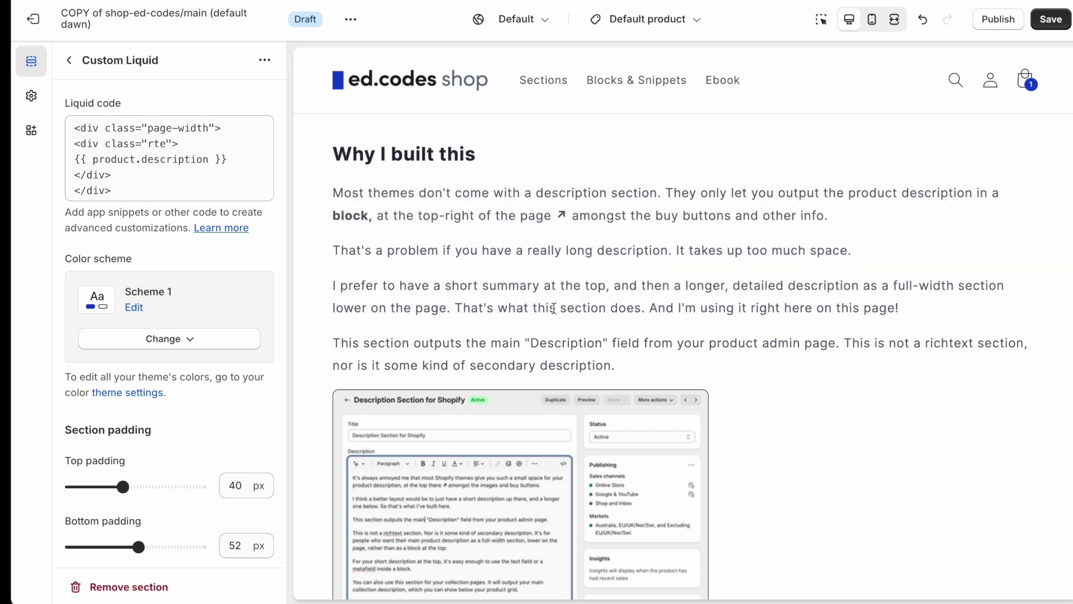
Delete and retype the rte class name in the inner wrapper's opening tag.
click(157, 144)
double_click(157, 144)
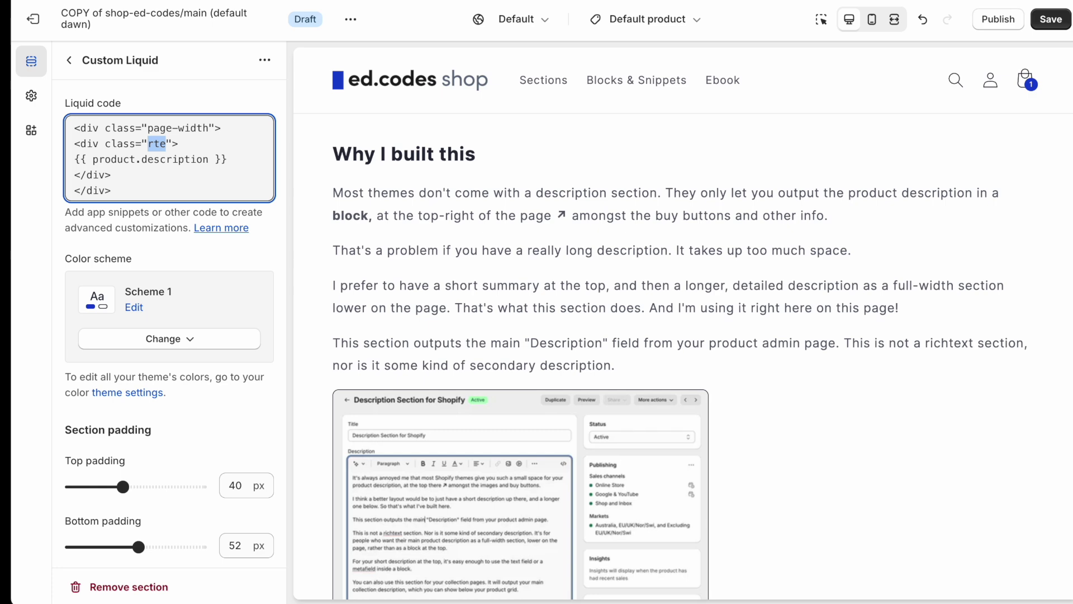
click(166, 143)
key(shift+Left)
key(shift+Left)
key(shift+Left)
key(BackSpace)
scroll(452, 300, down, 3)
scroll(373, 398, up, 3)
scroll(374, 355, down, 3)
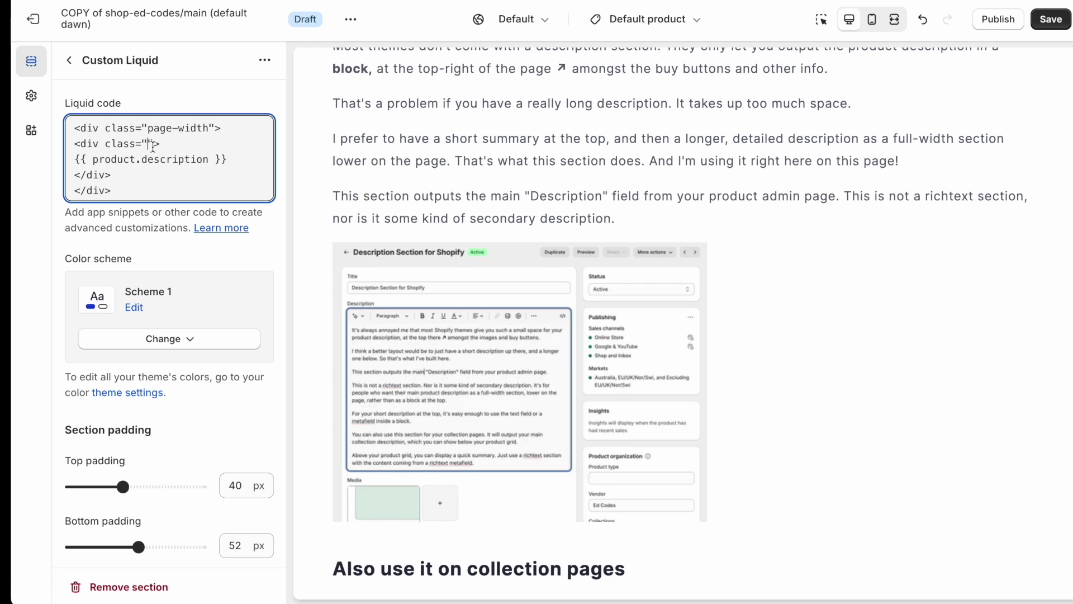
text(rte)
scroll(341, 246, down, 1)
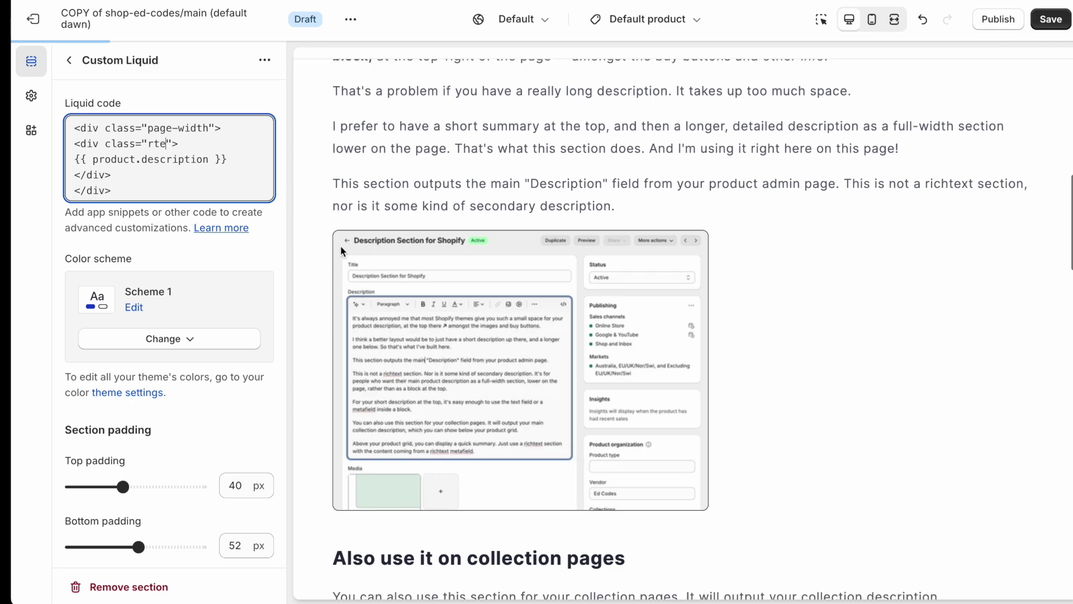
scroll(340, 400, up, 3)
scroll(428, 385, down, 3)
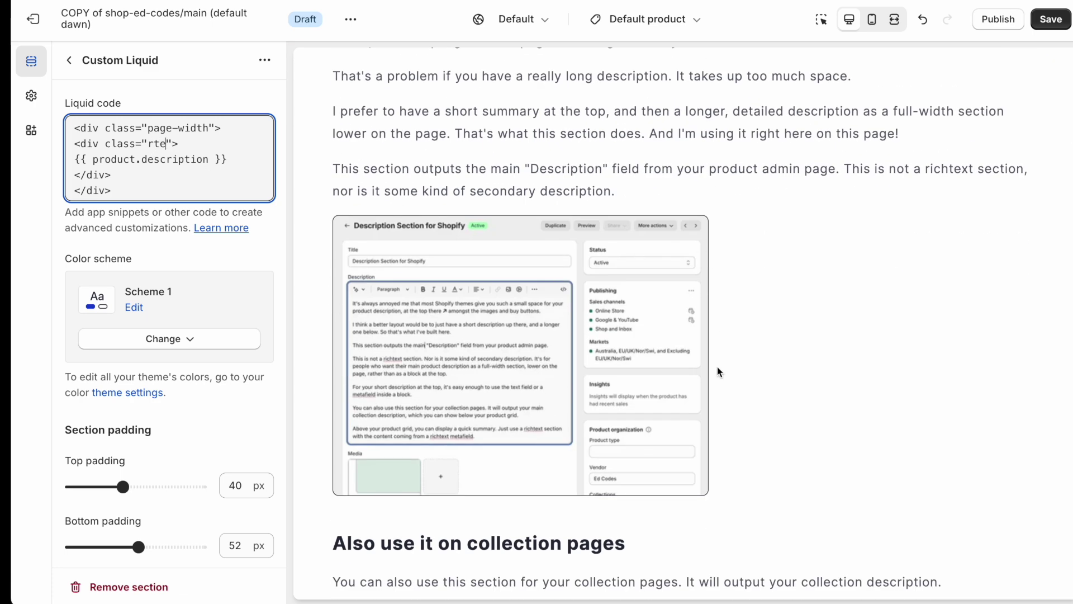
Save the theme with Ctrl+S and scroll the preview down to the reviews.
triple_click(180, 145)
click(226, 139)
triple_click(74, 159)
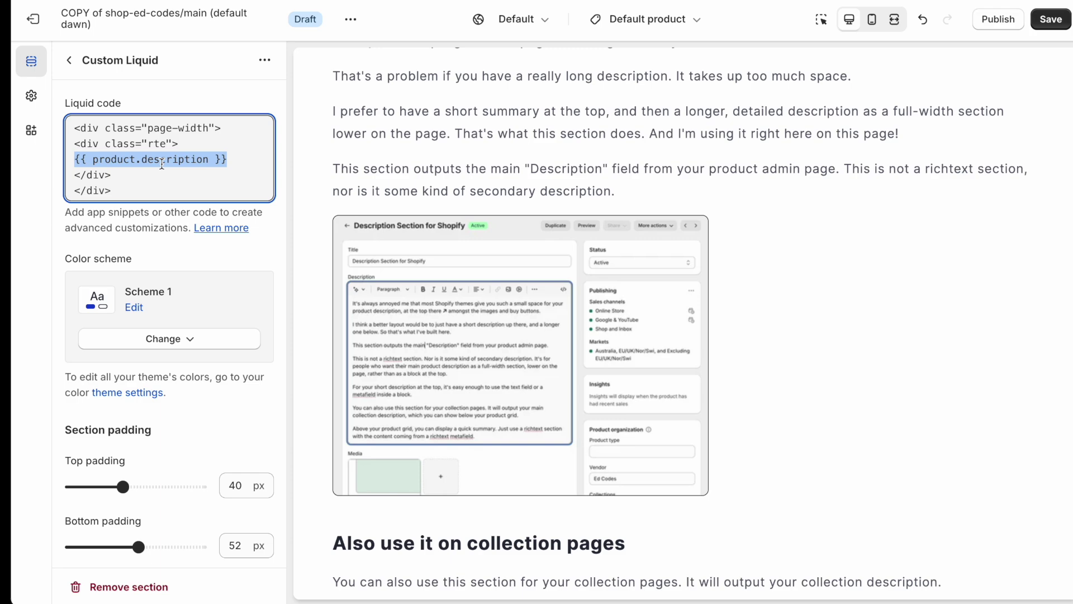
key(ctrl+s)
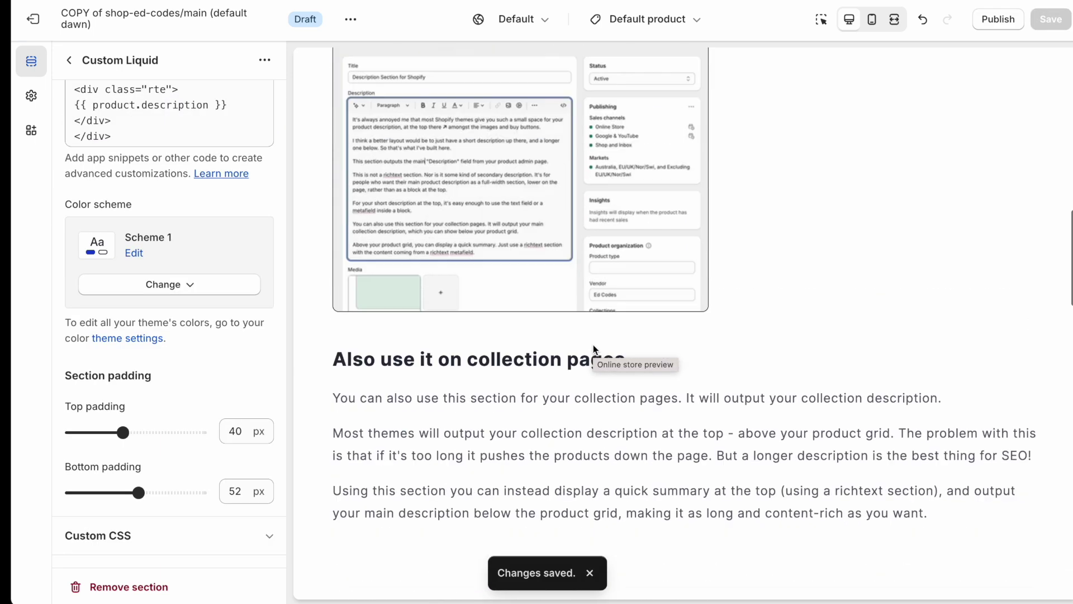
scroll(593, 344, down, 10)
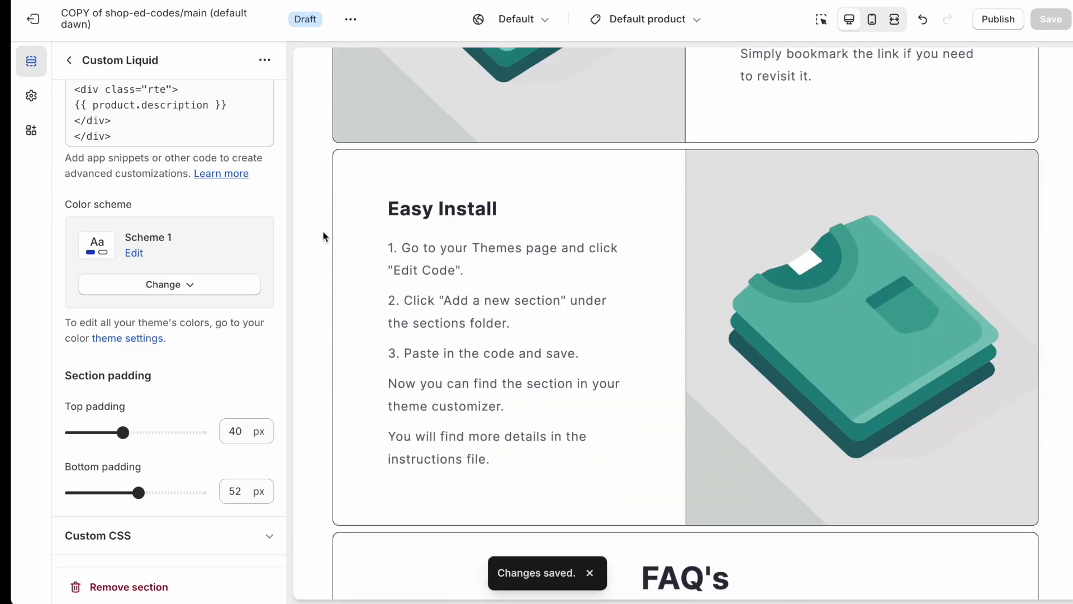
scroll(323, 278, down, 8)
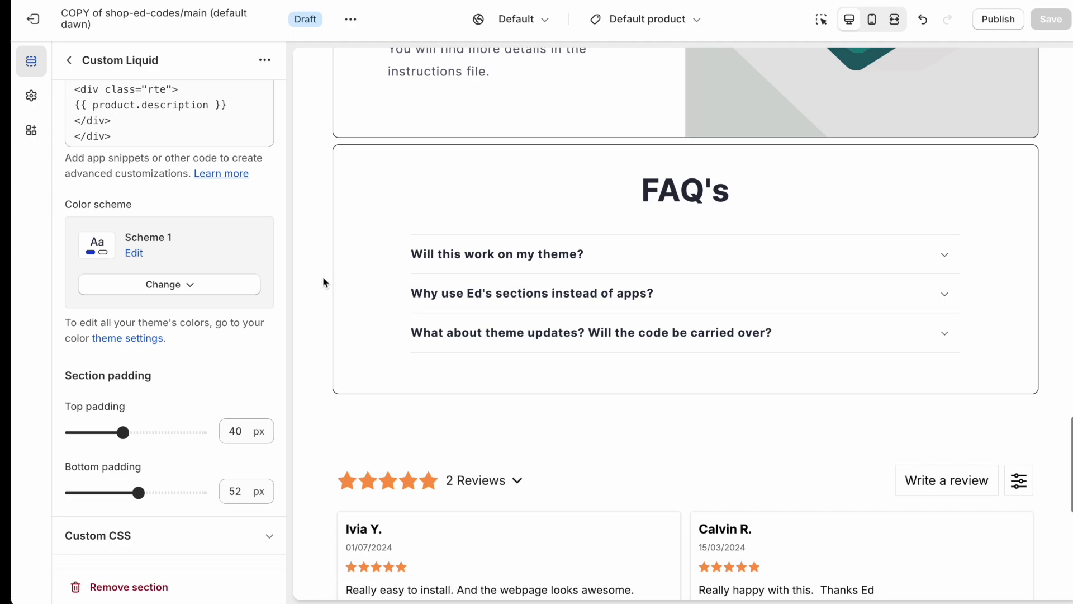
Open the Better Breadcrumbs for Shopify page on Gumroad, then expand the section's Custom CSS.
scroll(323, 282, down, 10)
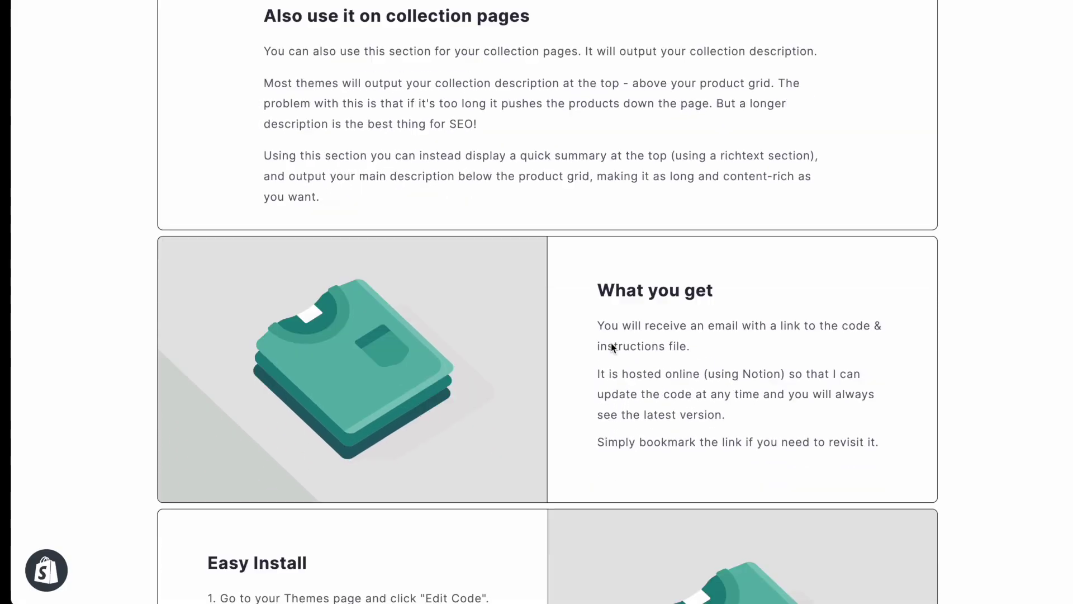
scroll(612, 343, down, 5)
scroll(611, 343, down, 3)
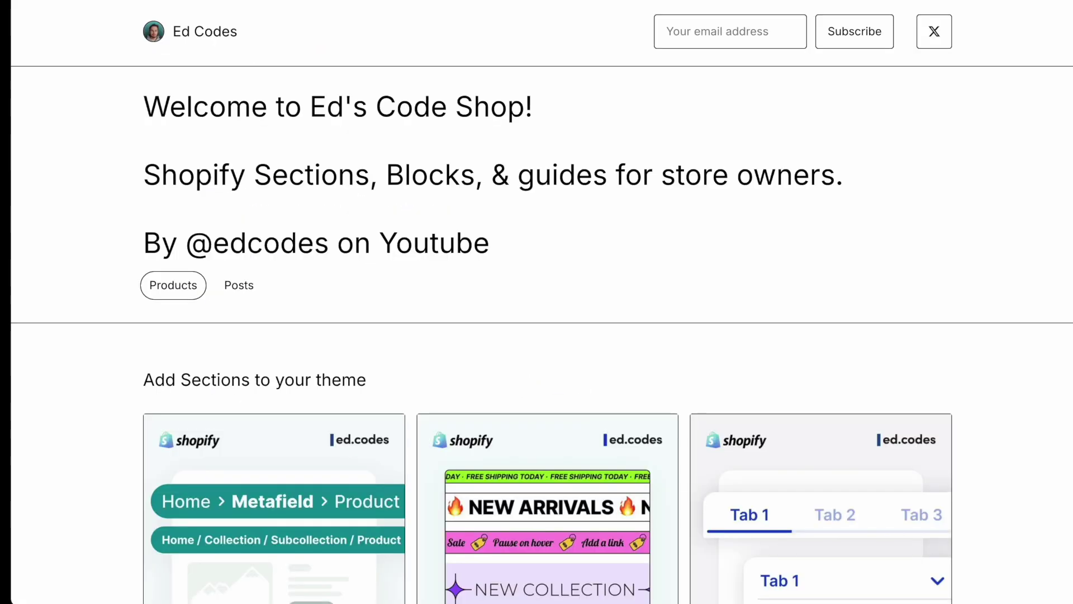
scroll(720, 261, down, 1)
scroll(720, 260, up, 1)
scroll(720, 260, down, 7)
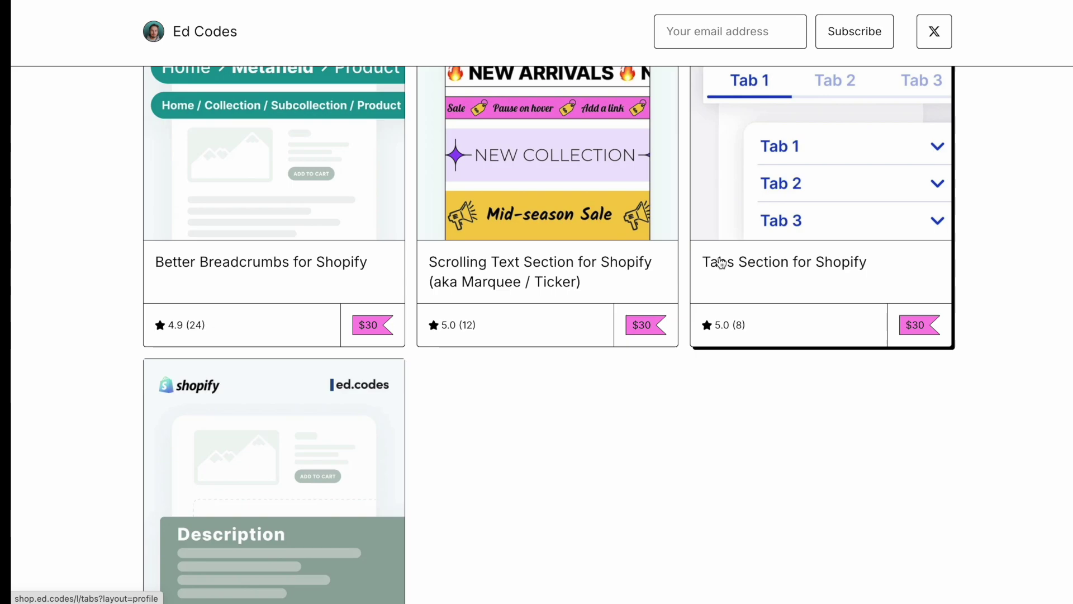
click(274, 166)
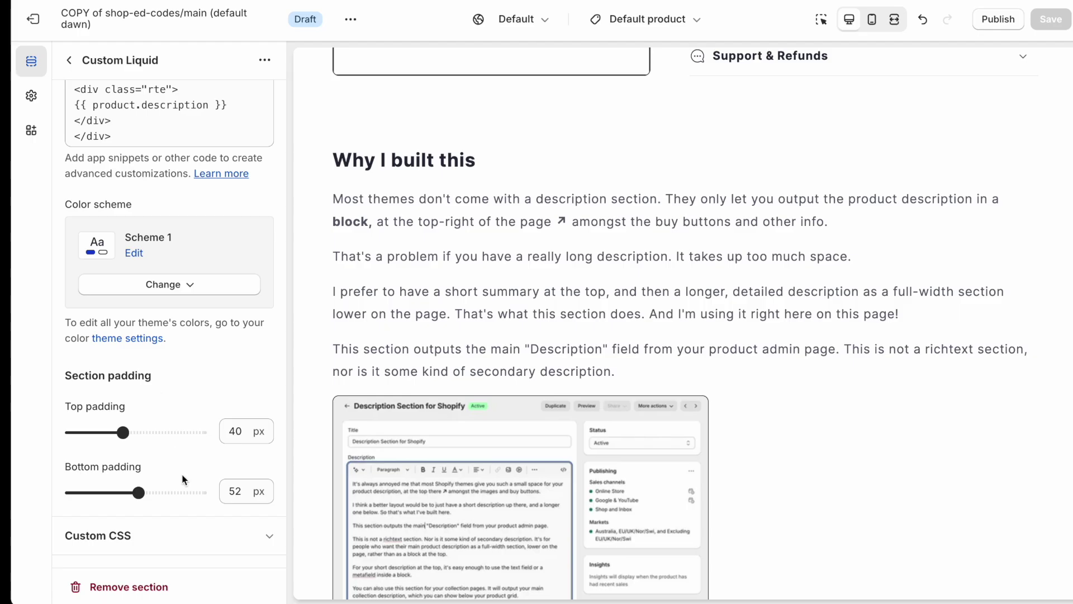
click(218, 532)
scroll(188, 534, down, 3)
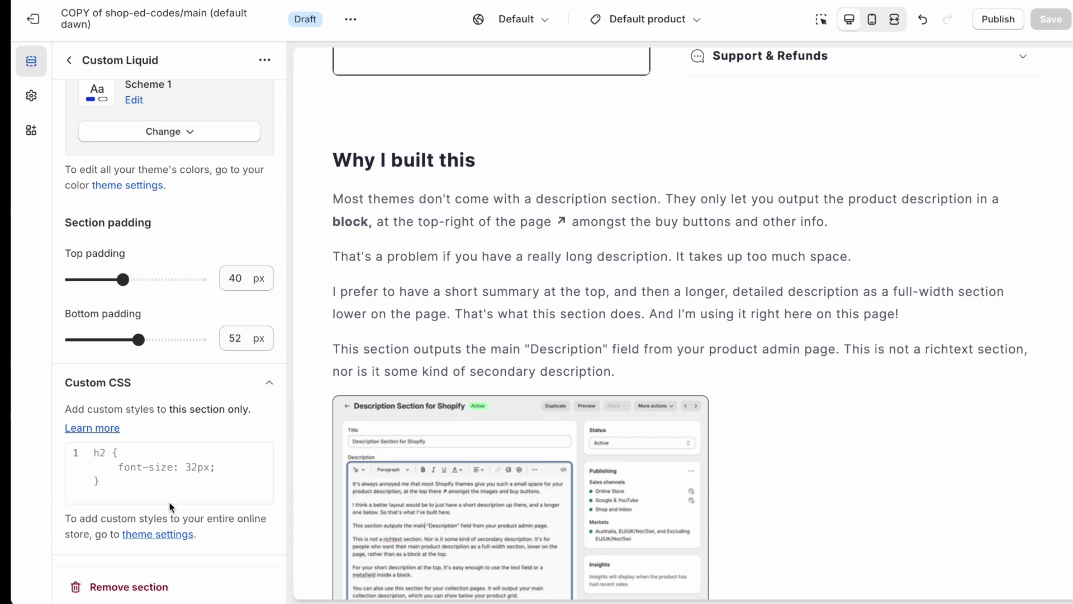
Replace the Custom CSS with .rte { border: 1px solid black; padding: 20px 40px; border-radius: 8px; }.
click(169, 445)
key(ctrl+a)
text(.rte )
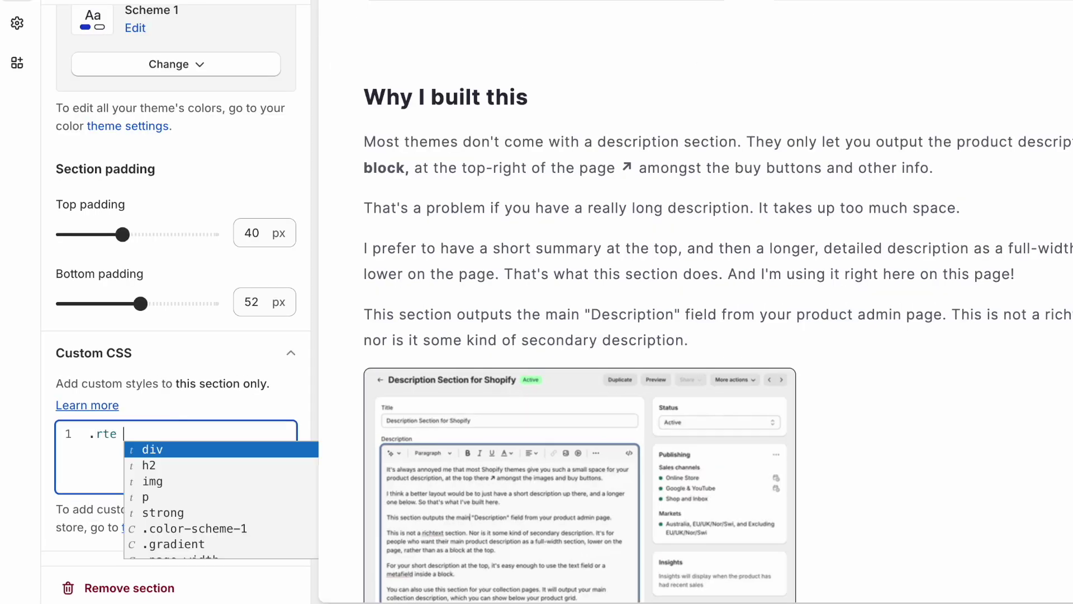
text({)
key(Return)
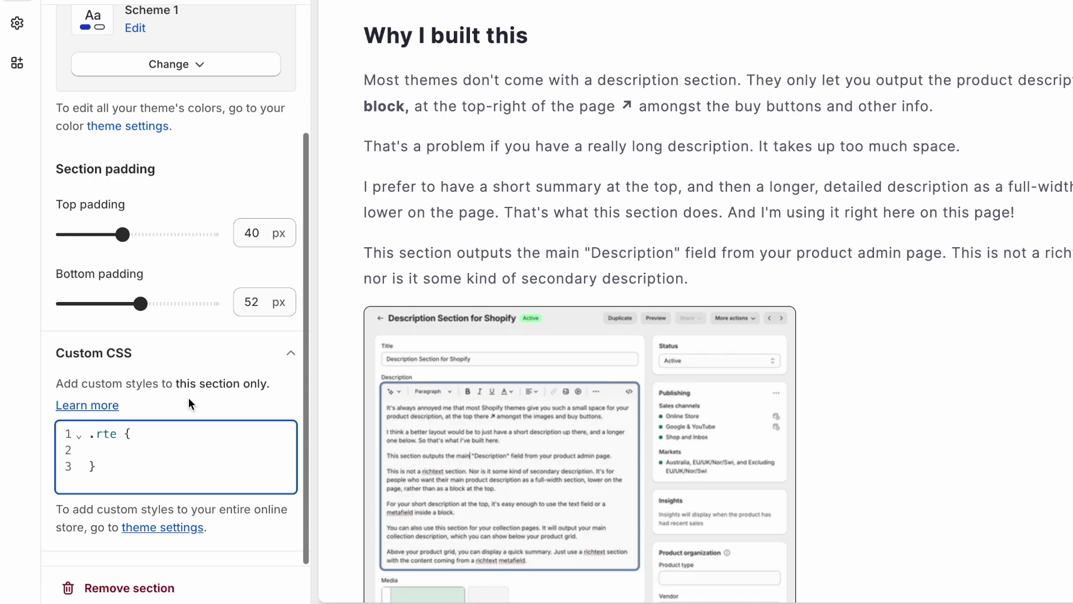
text(border: 1p)
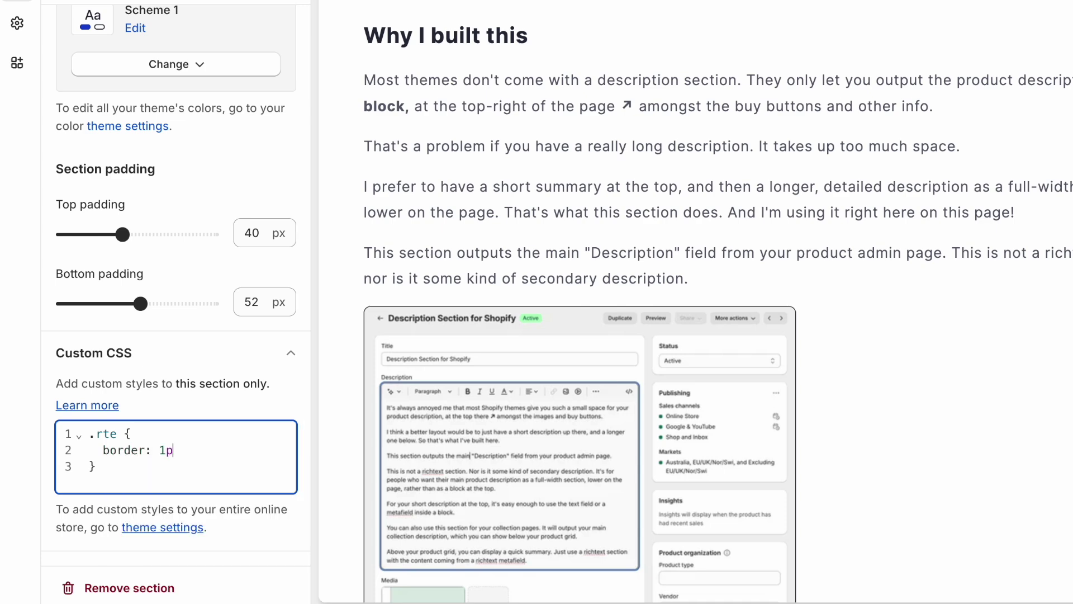
text(x solid black)
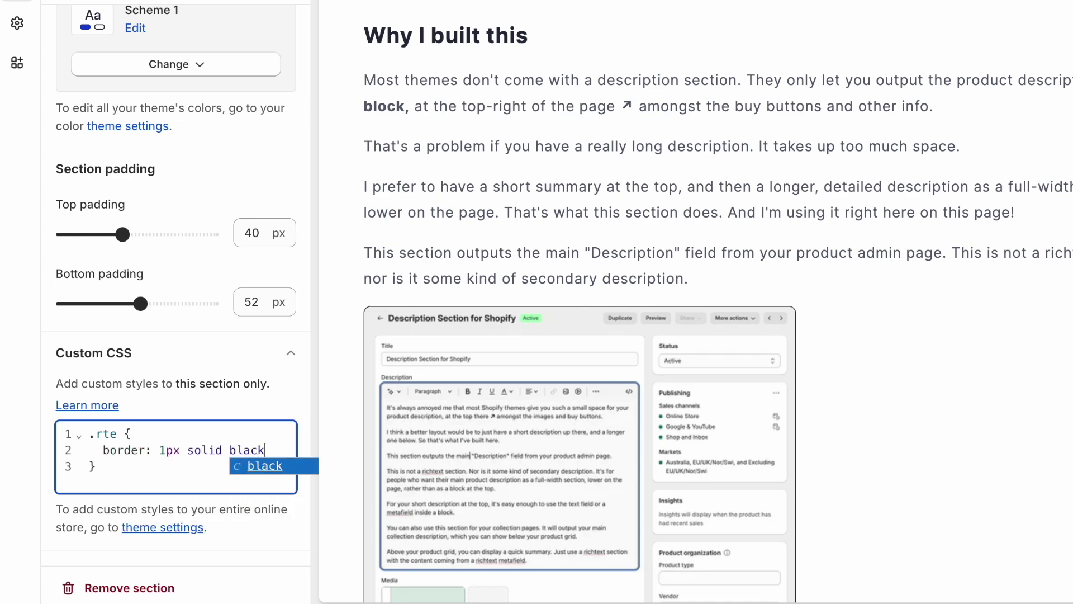
text(;)
scroll(454, 152, up, 1)
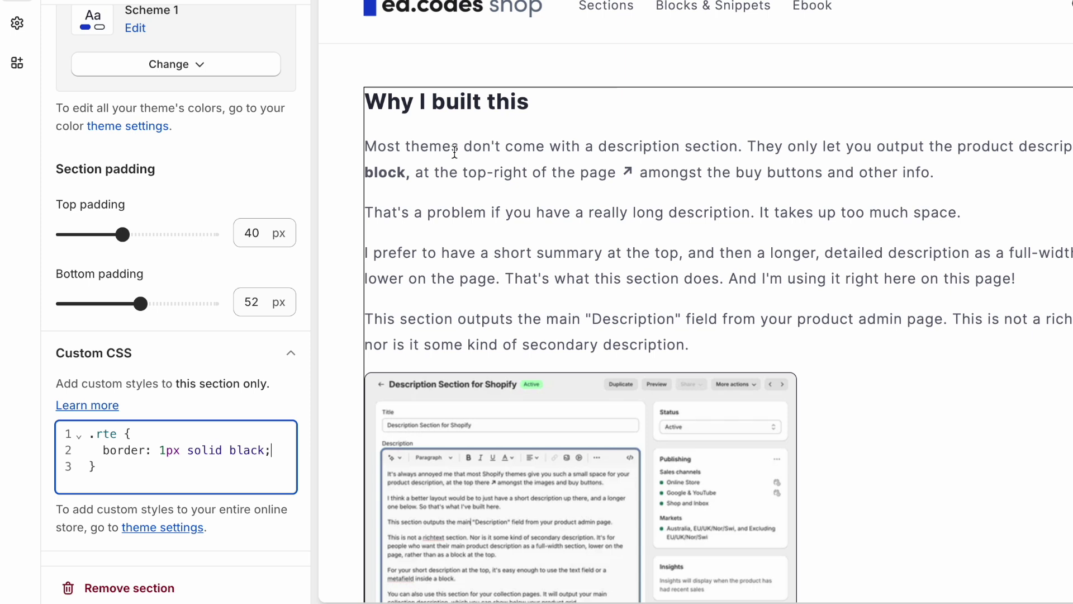
key(Return)
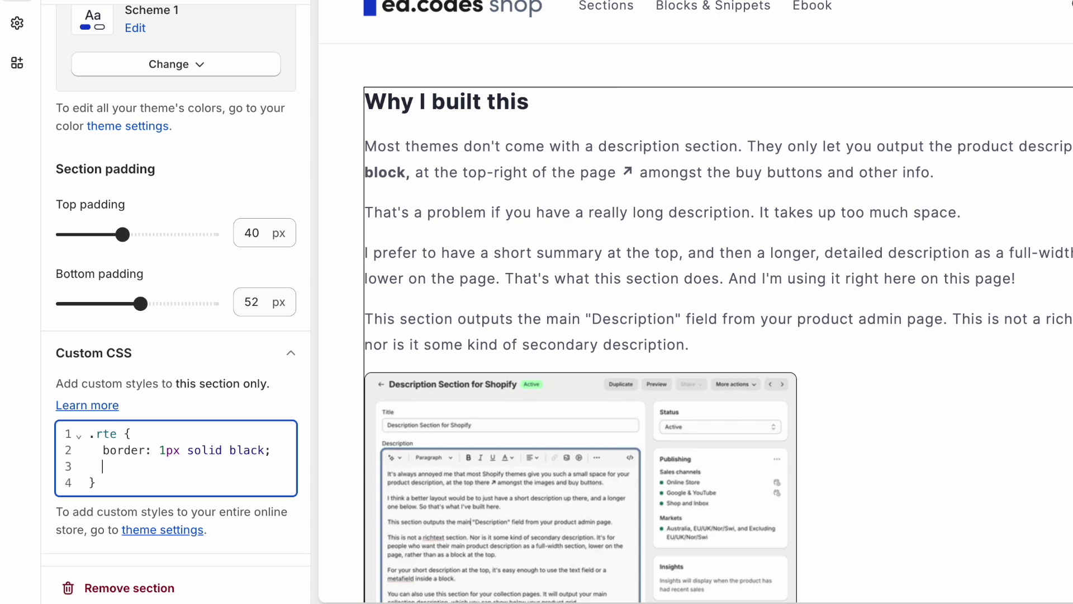
text(padding: 20px)
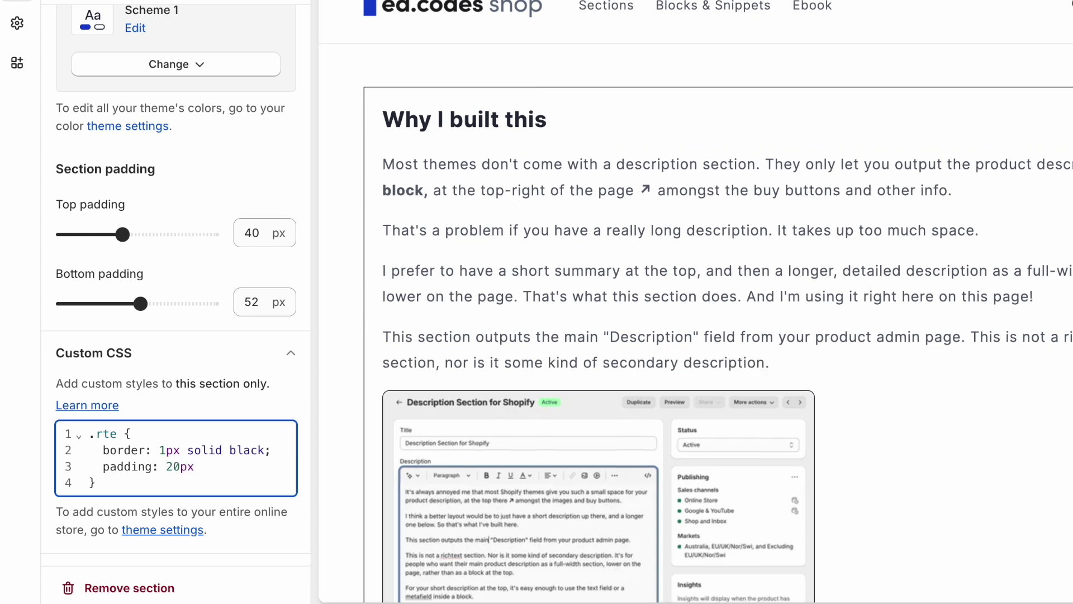
text( 40px;)
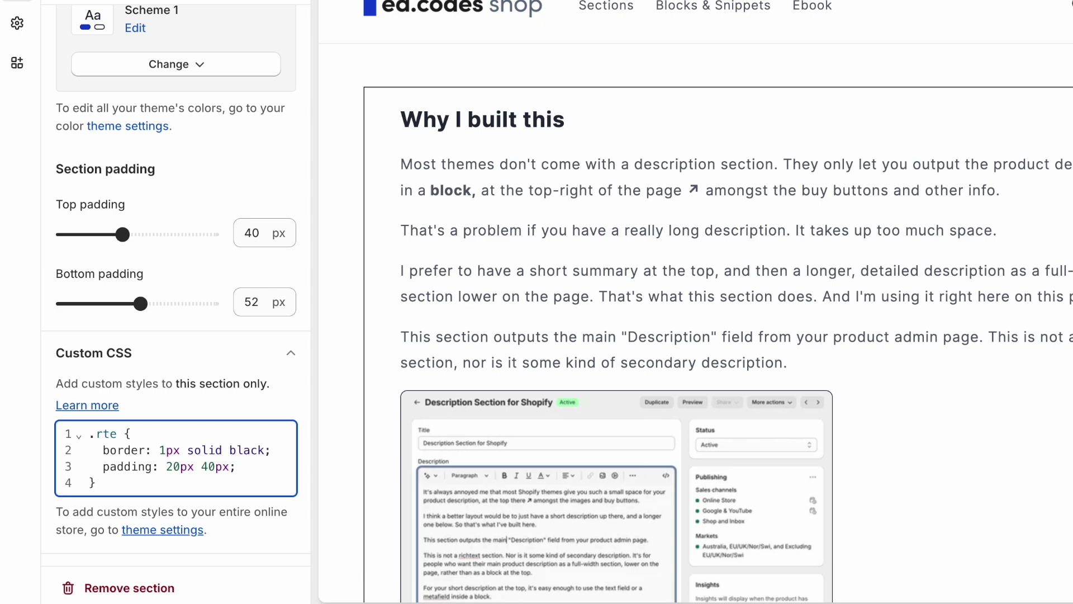
key(Return)
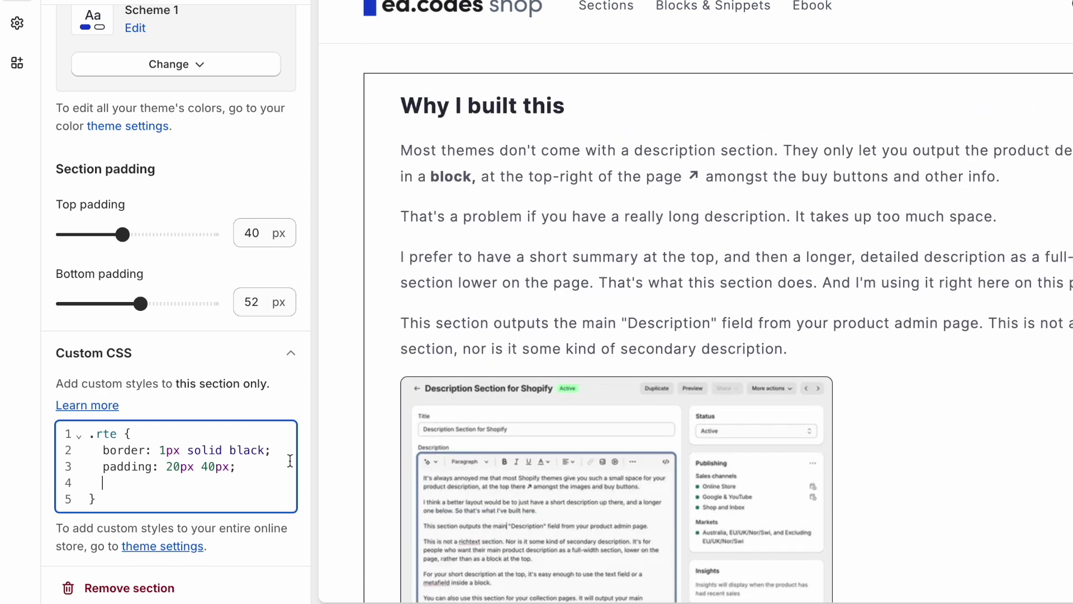
text(bord)
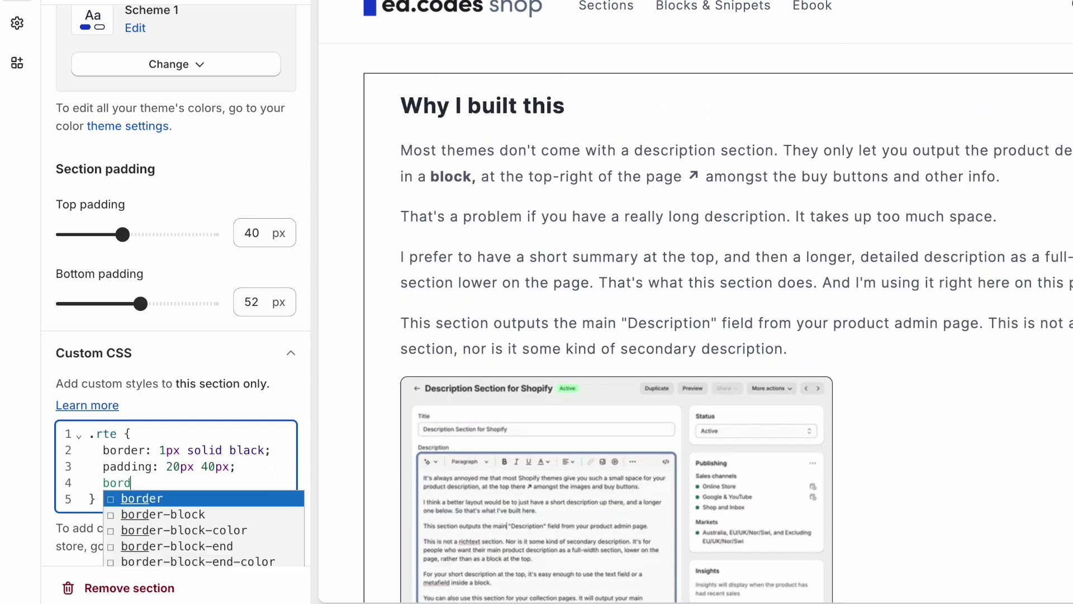
text(er-ra)
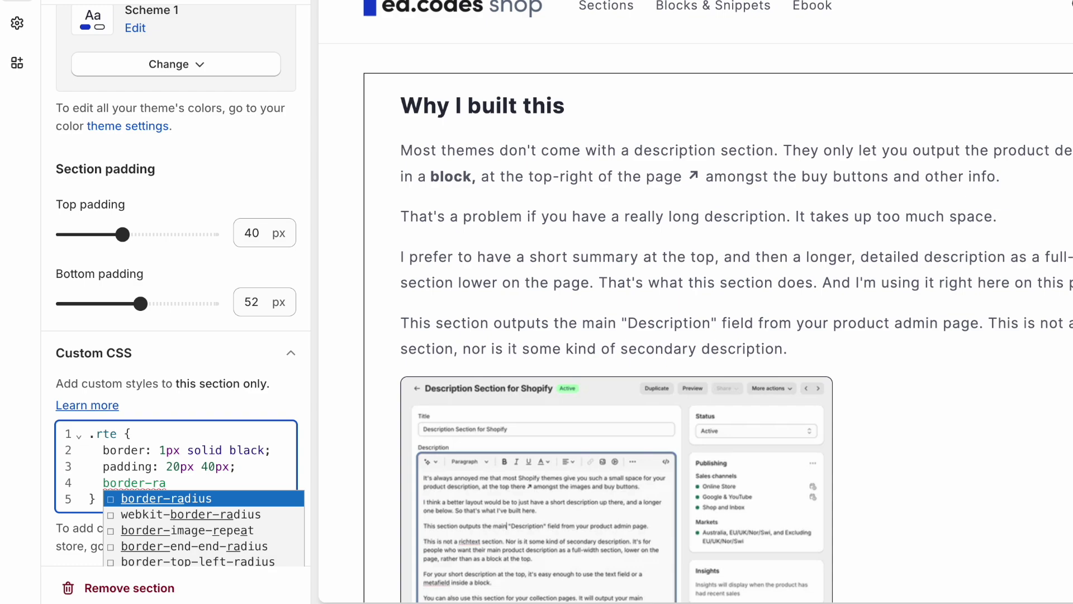
text(dius: )
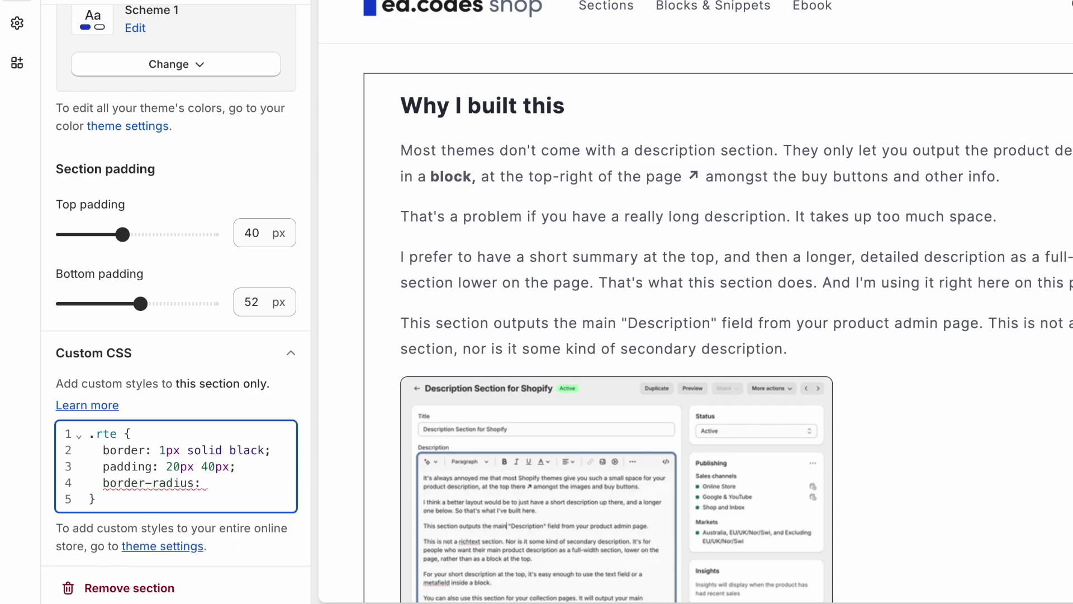
text(8px;)
scroll(564, 270, down, 15)
scroll(564, 269, up, 7)
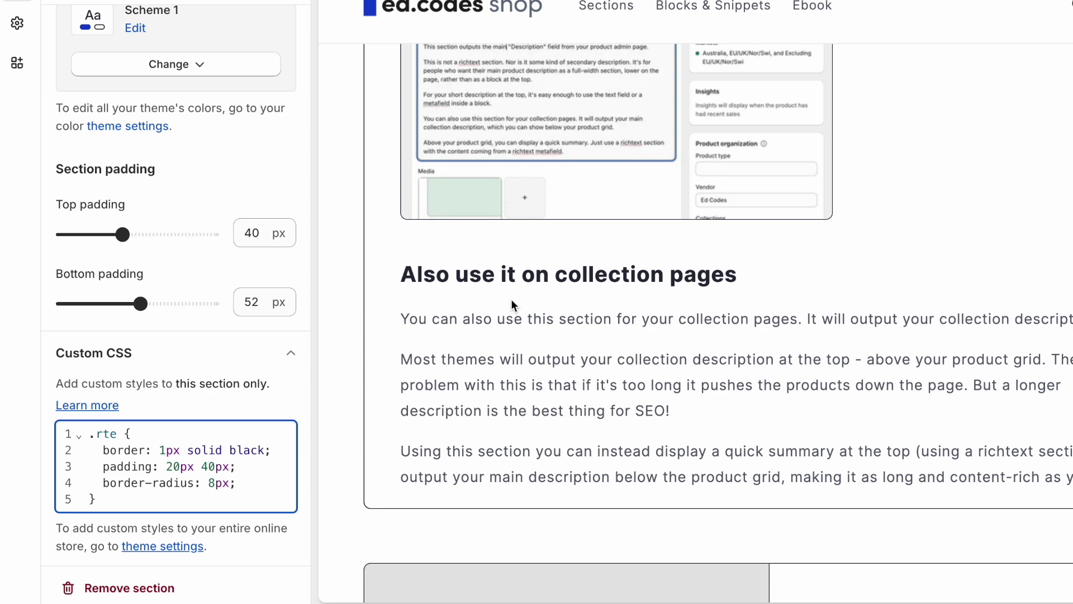
key(Return)
text(bacgr)
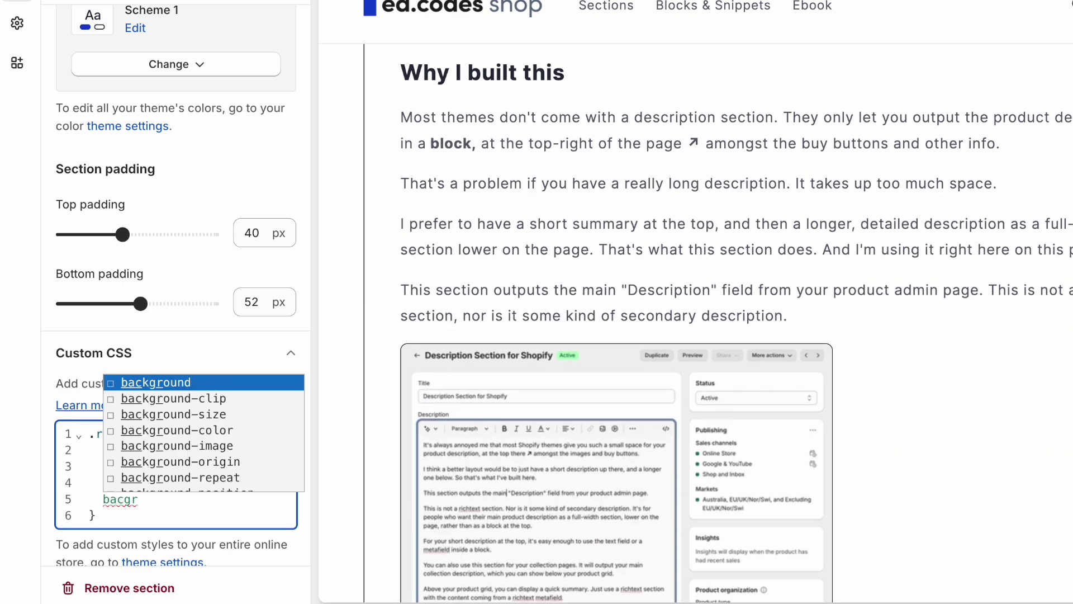
key(Return)
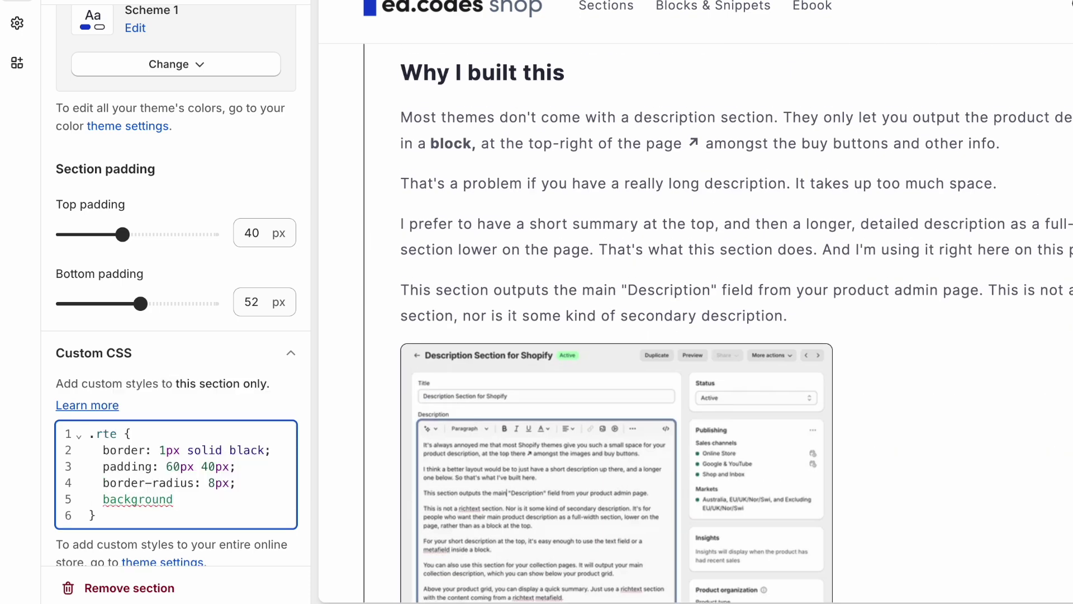
text(-color: #cc)
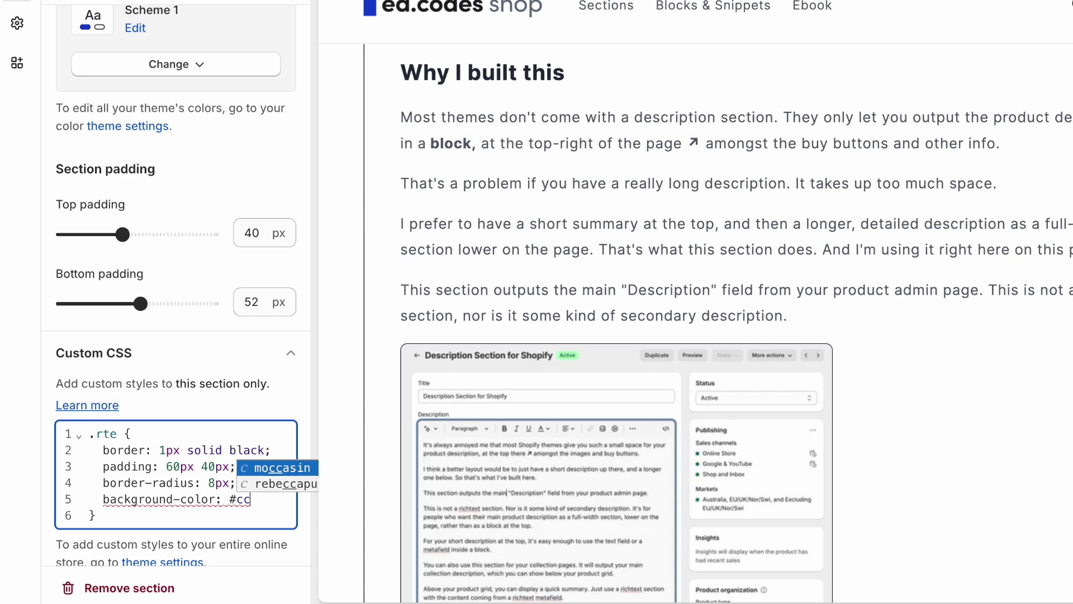
text(c;)
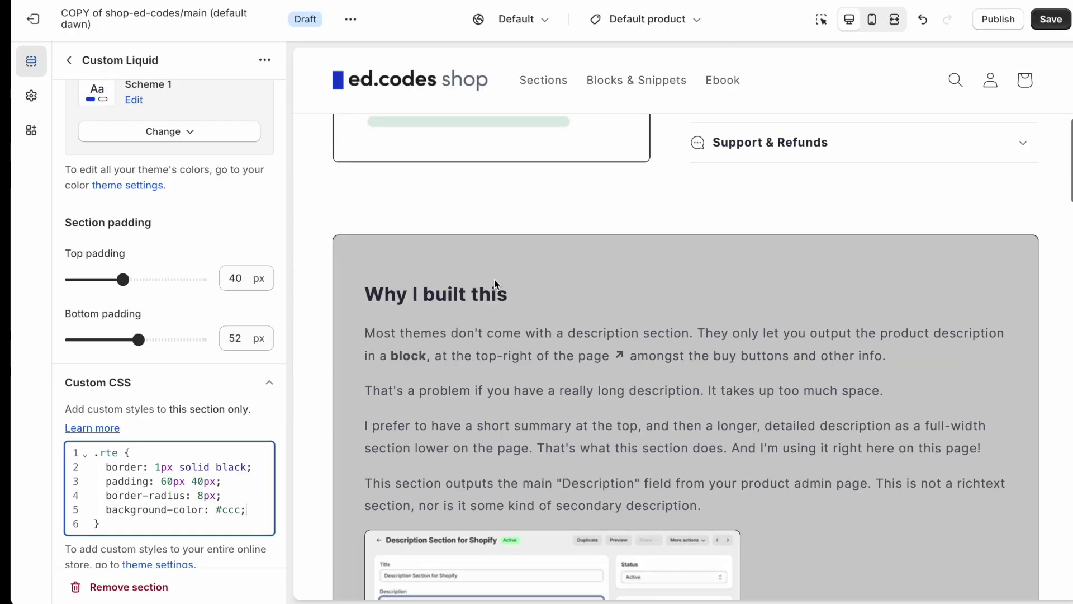
scroll(368, 315, down, 10)
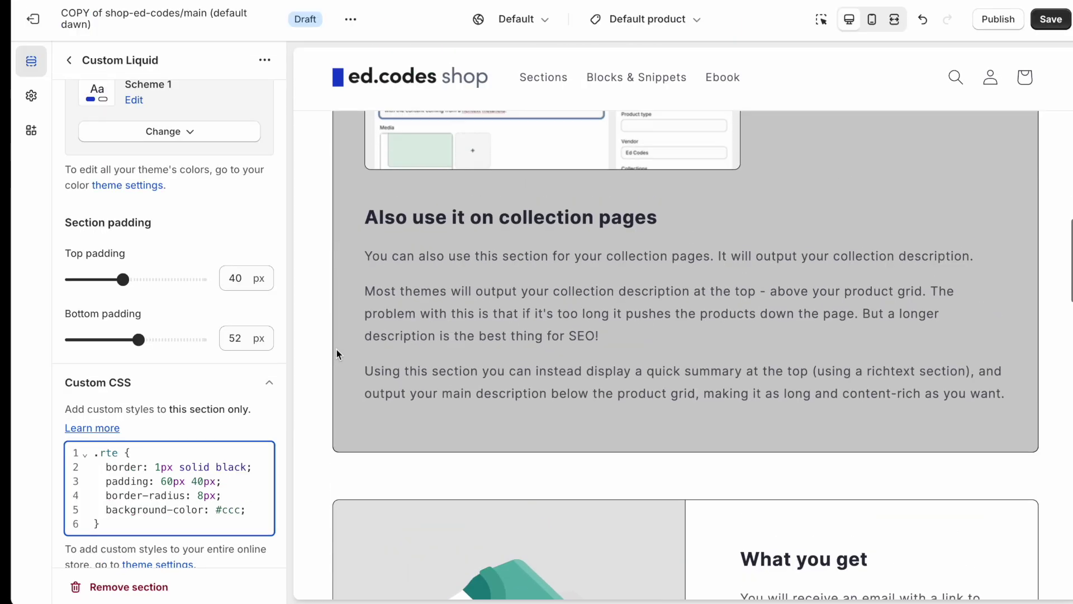
scroll(337, 350, up, 15)
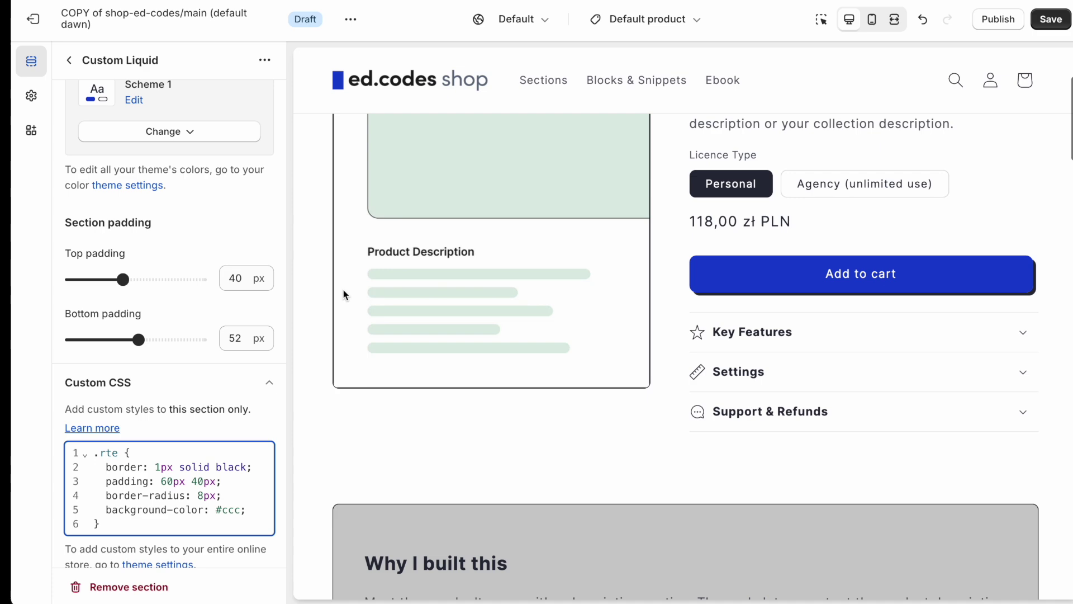
drag(93, 452, 180, 527)
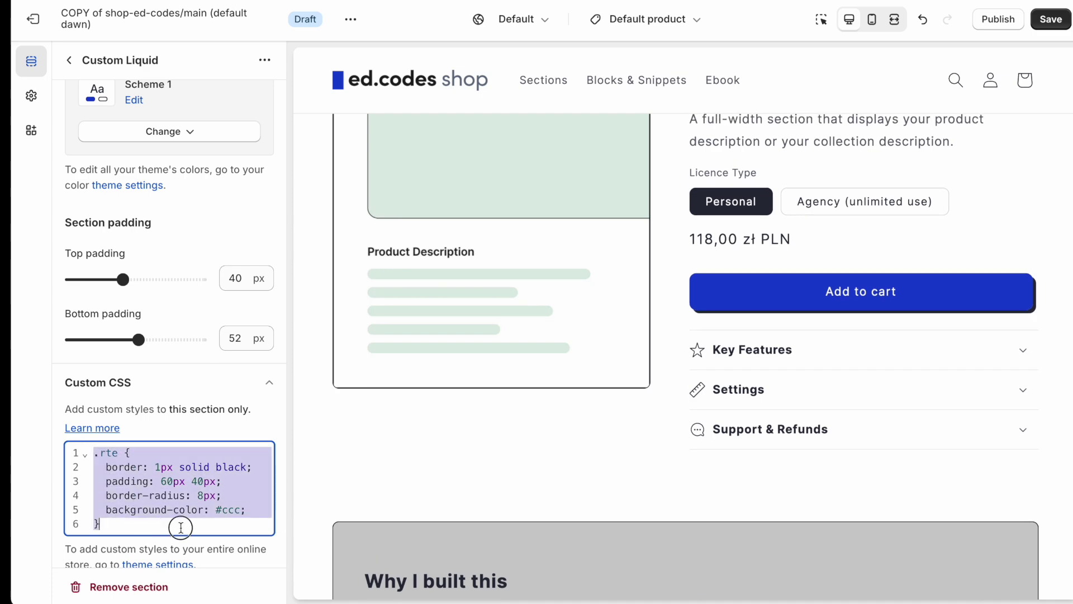
click(180, 527)
click(256, 510)
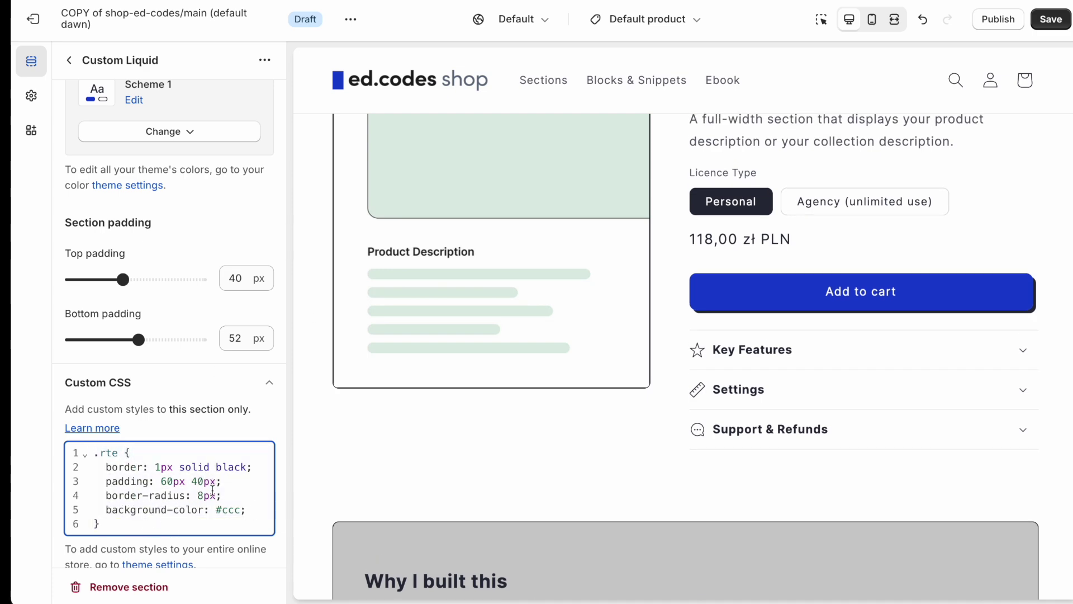
scroll(491, 478, down, 15)
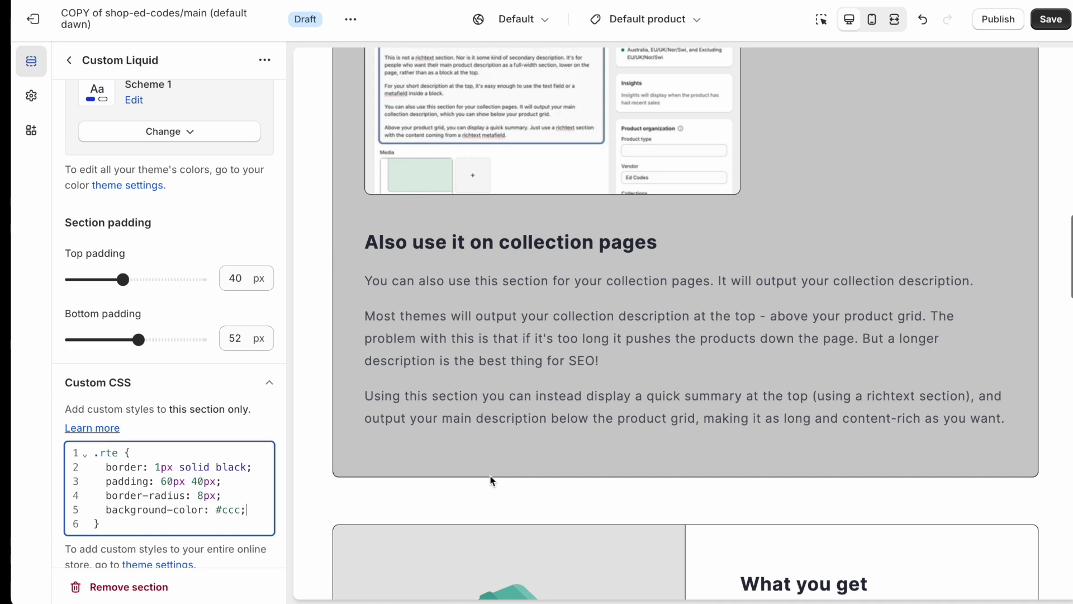
scroll(519, 407, up, 10)
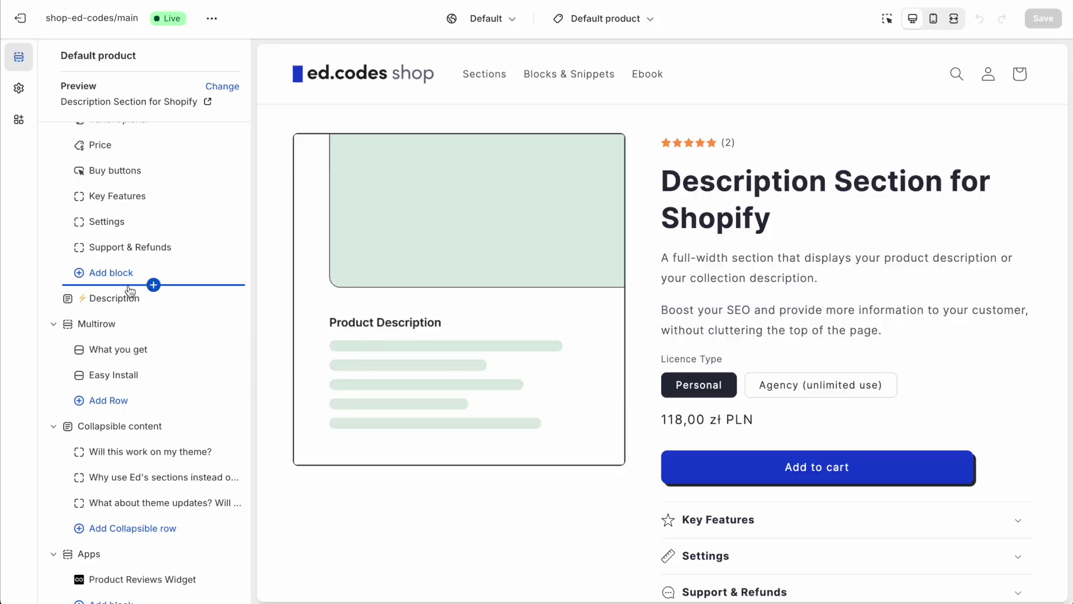
Reorder the Description section, browse addable sections, then open the draft Dawn copy's actions menu.
mouse_move(64, 298)
mouse_down()
mouse_move(65, 320)
mouse_move(60, 295)
mouse_up()
scroll(152, 300, down, 1)
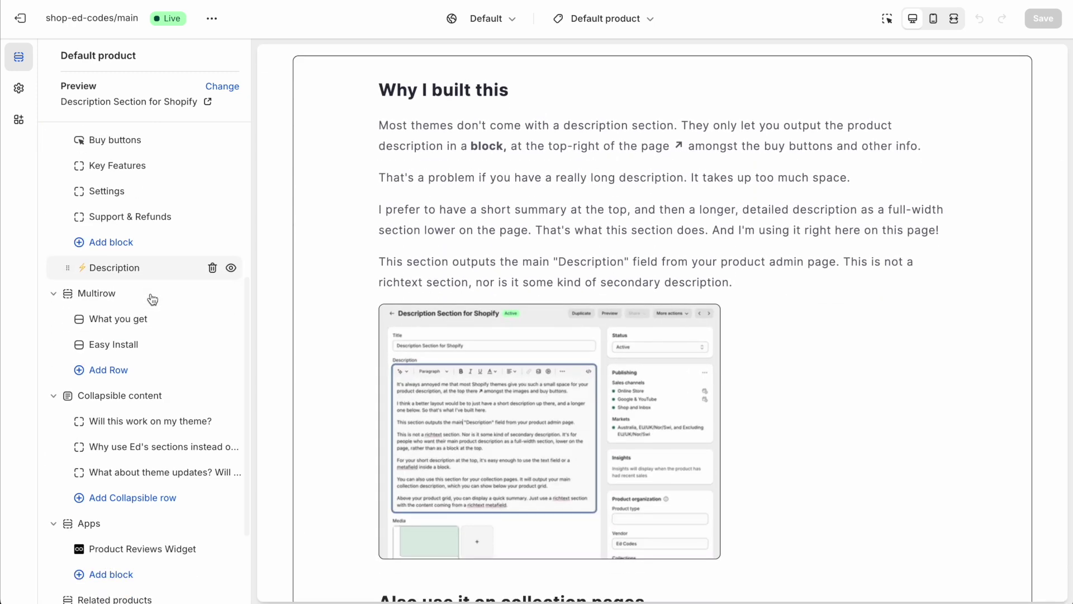
scroll(151, 300, down, 5)
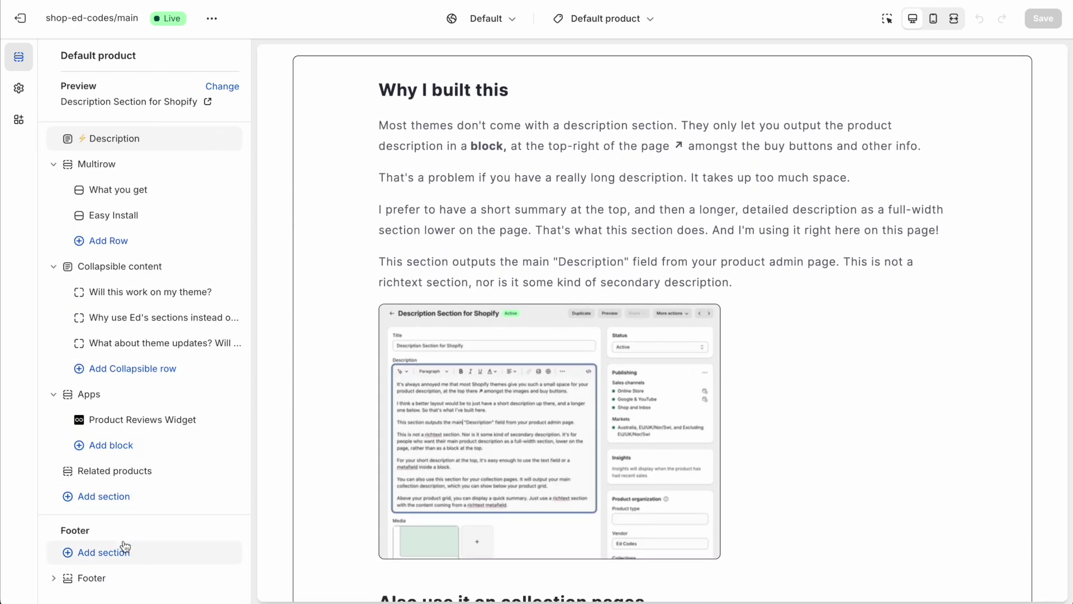
click(119, 496)
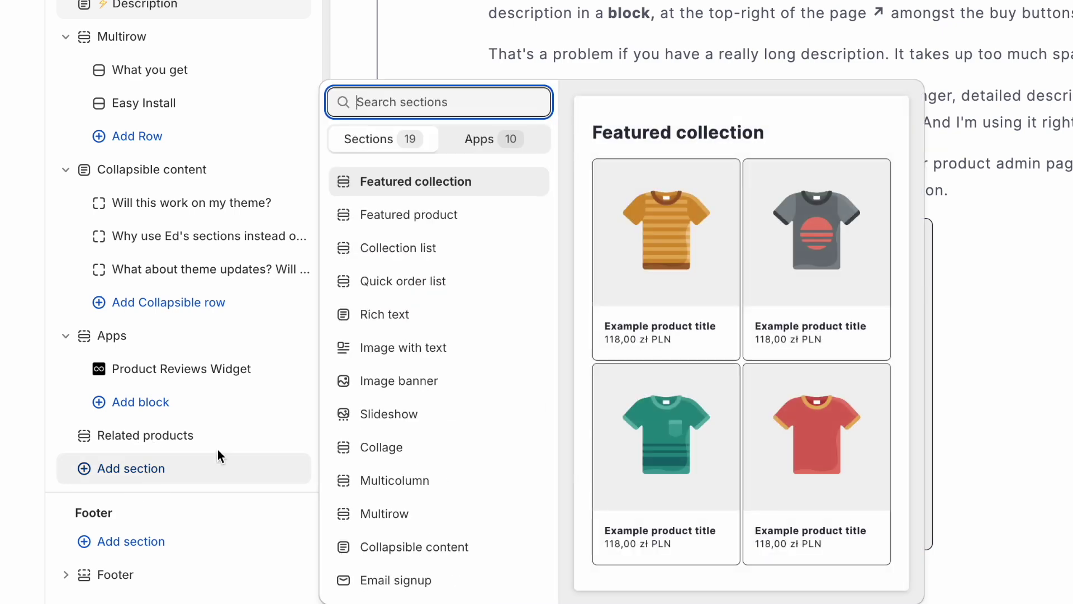
scroll(447, 363, down, 4)
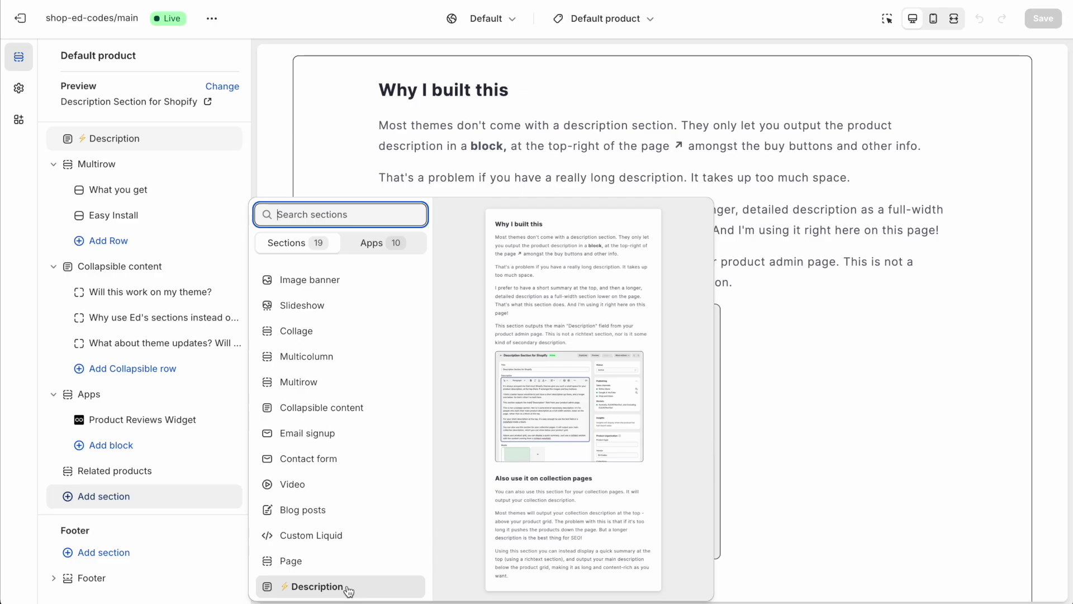
click(18, 414)
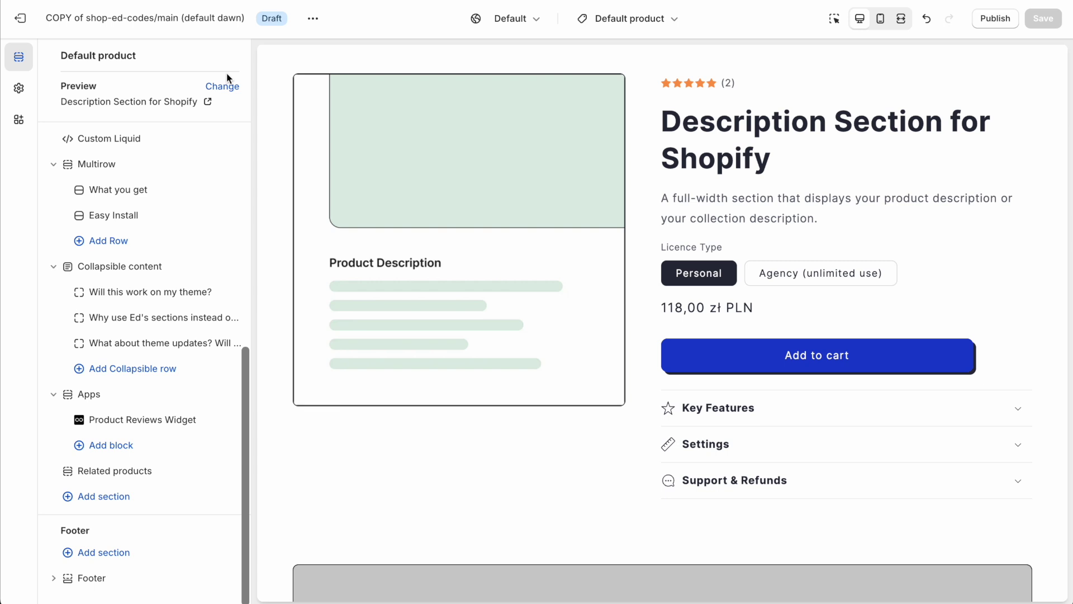
click(313, 20)
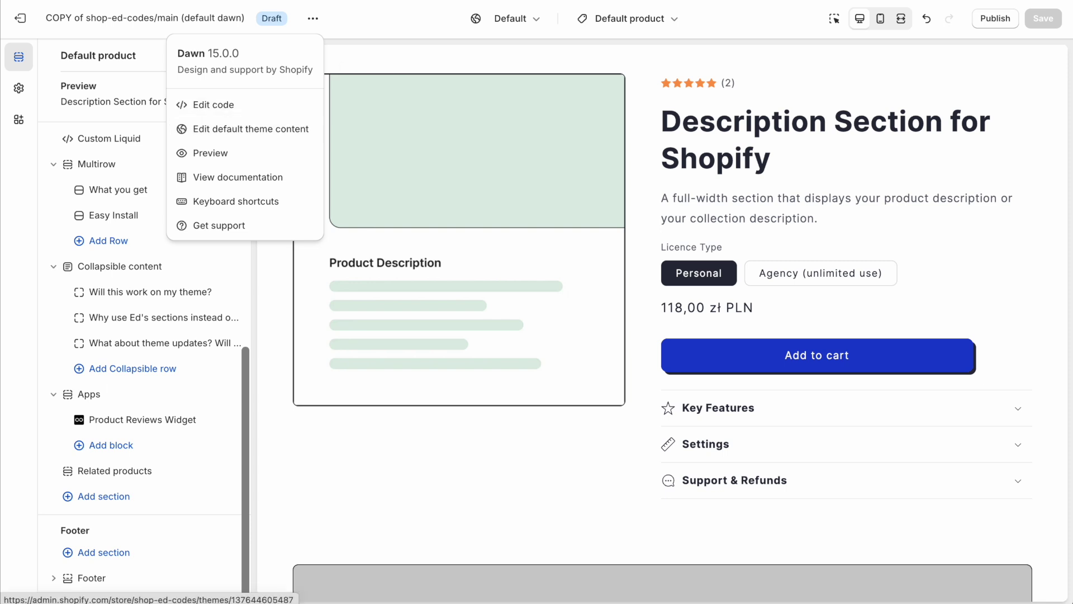
Open the theme code editor and expand the sections folder.
click(212, 105)
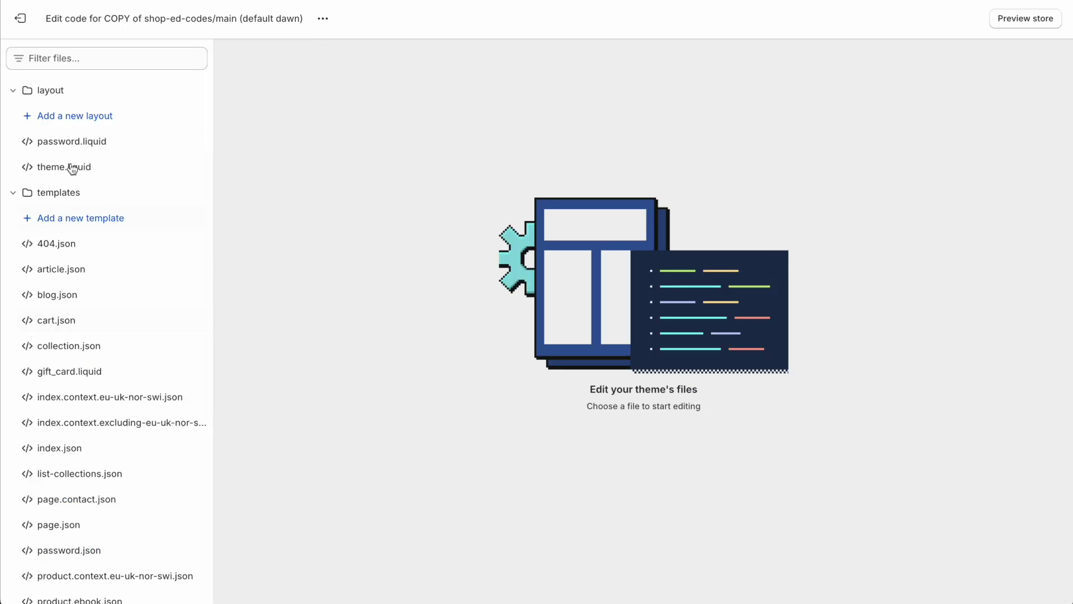
click(94, 58)
scroll(108, 347, down, 4)
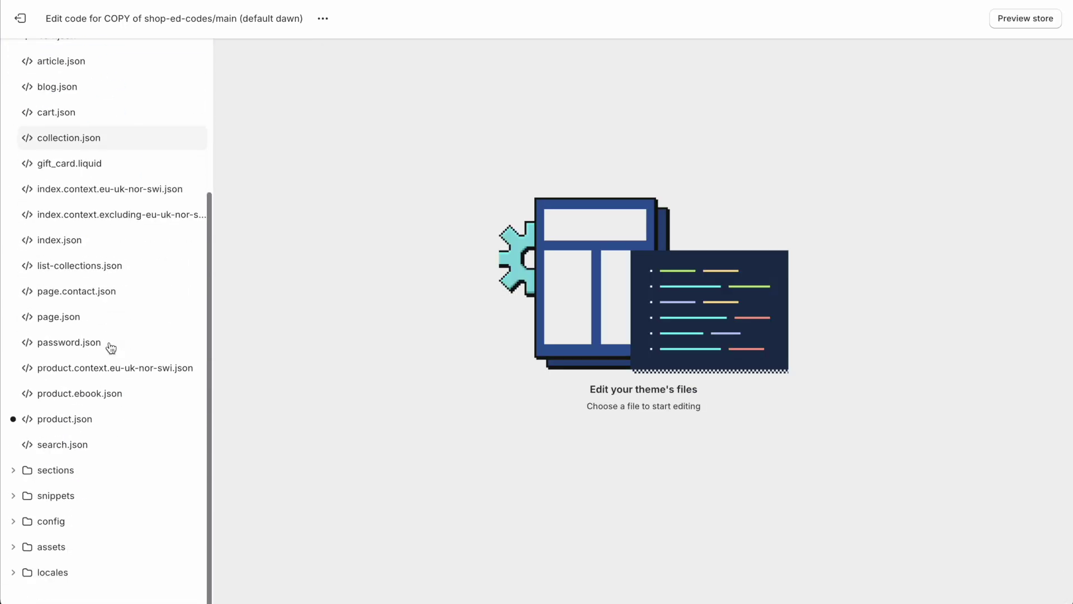
click(14, 471)
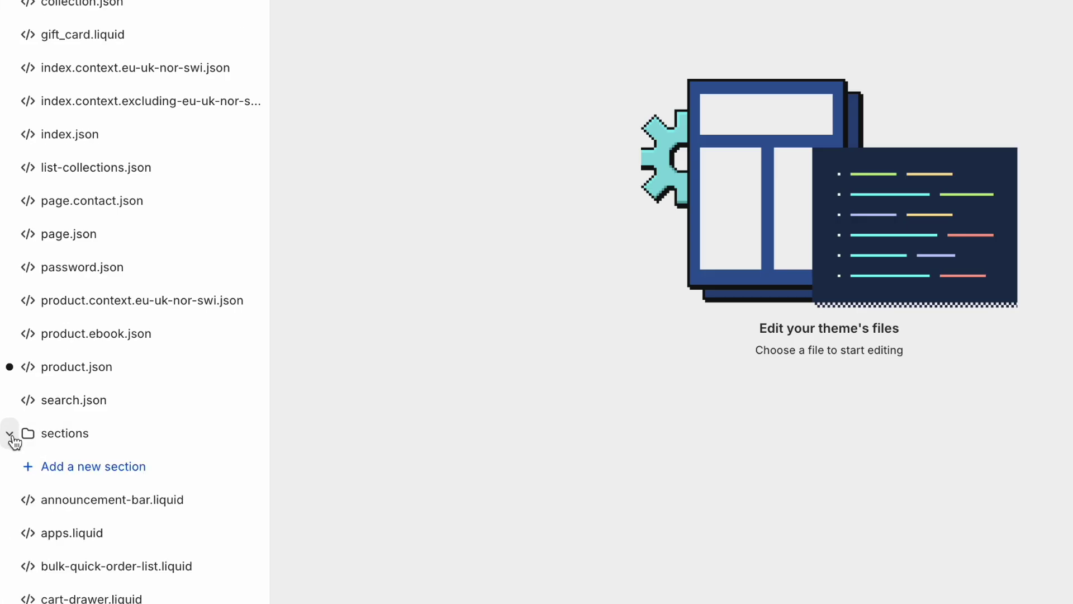
scroll(86, 438, down, 3)
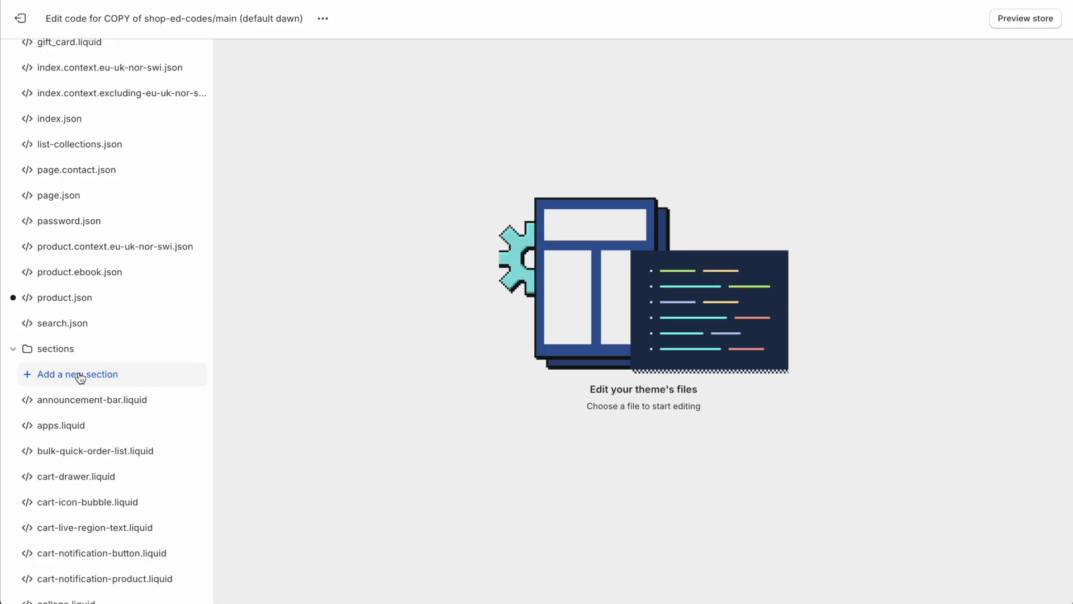
Create a liquid section named ed_descriptions and delete all its default content.
click(94, 309)
click(441, 327)
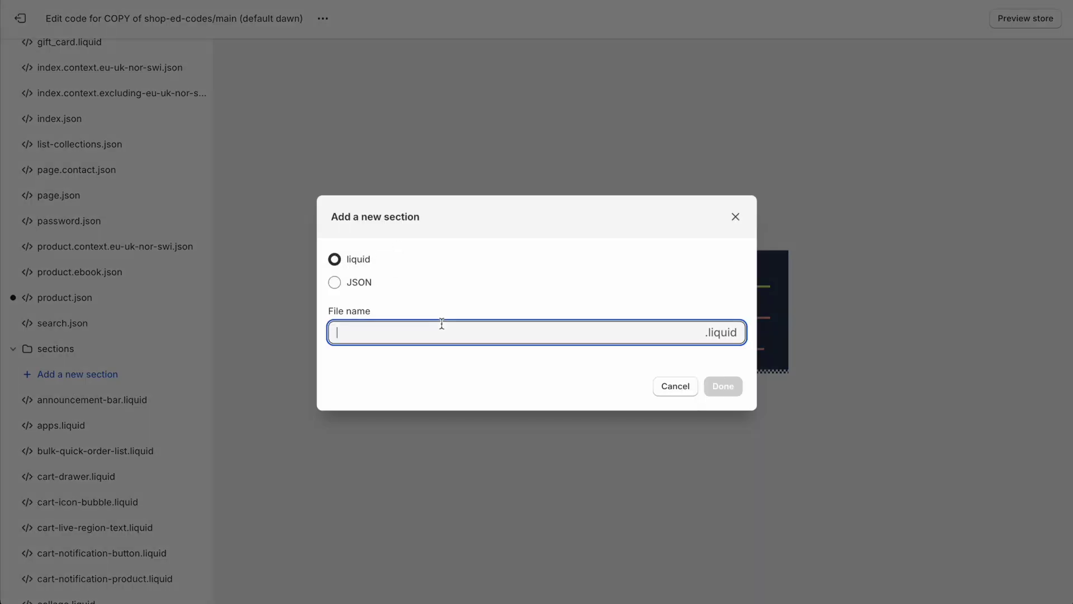
text(ed)
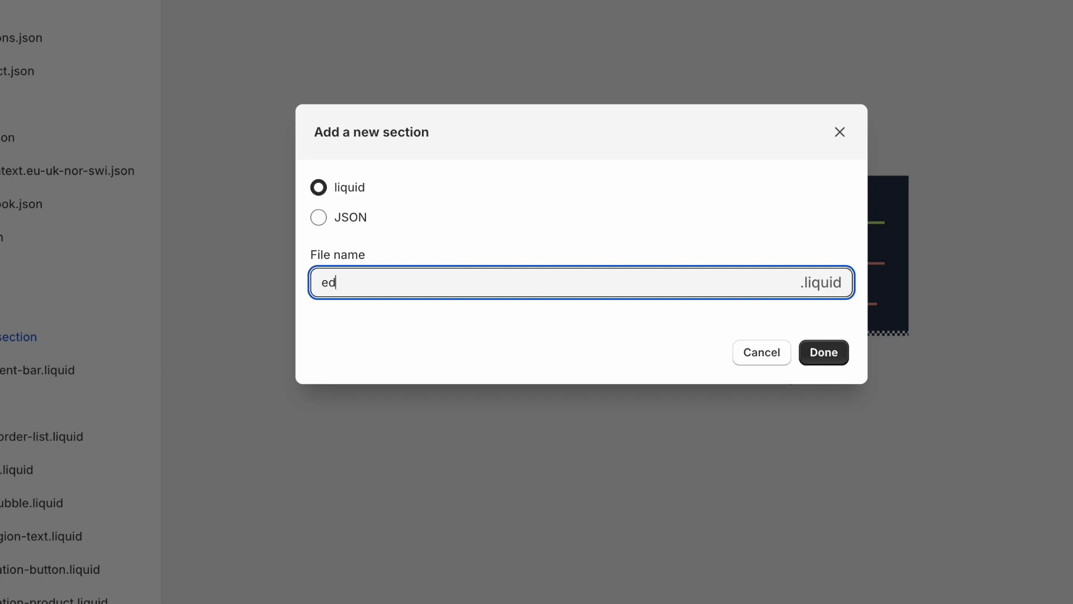
text(_descriptions)
shift+click(335, 280)
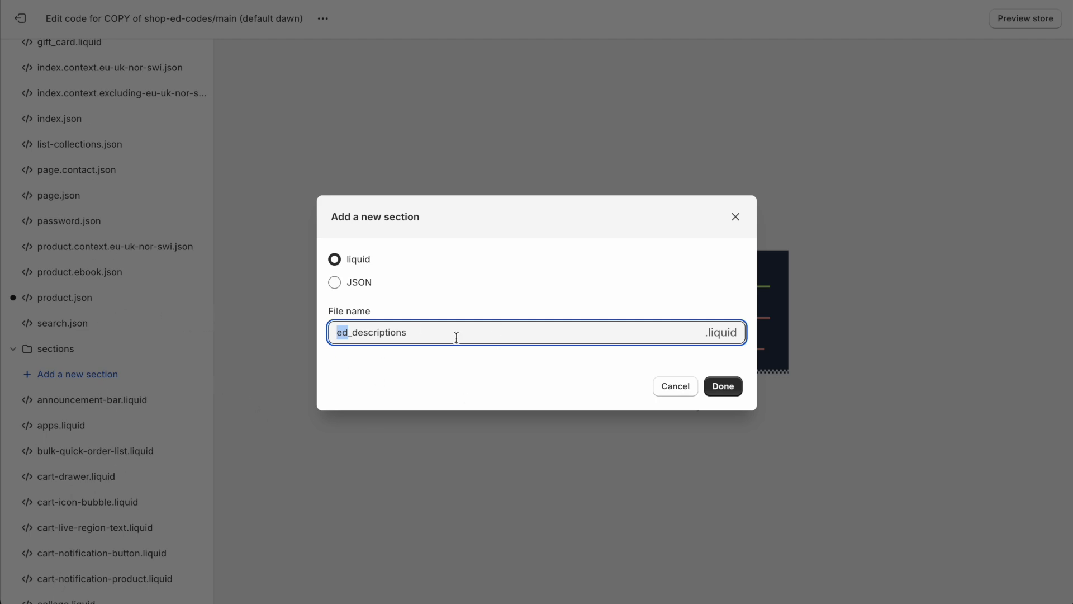
click(729, 388)
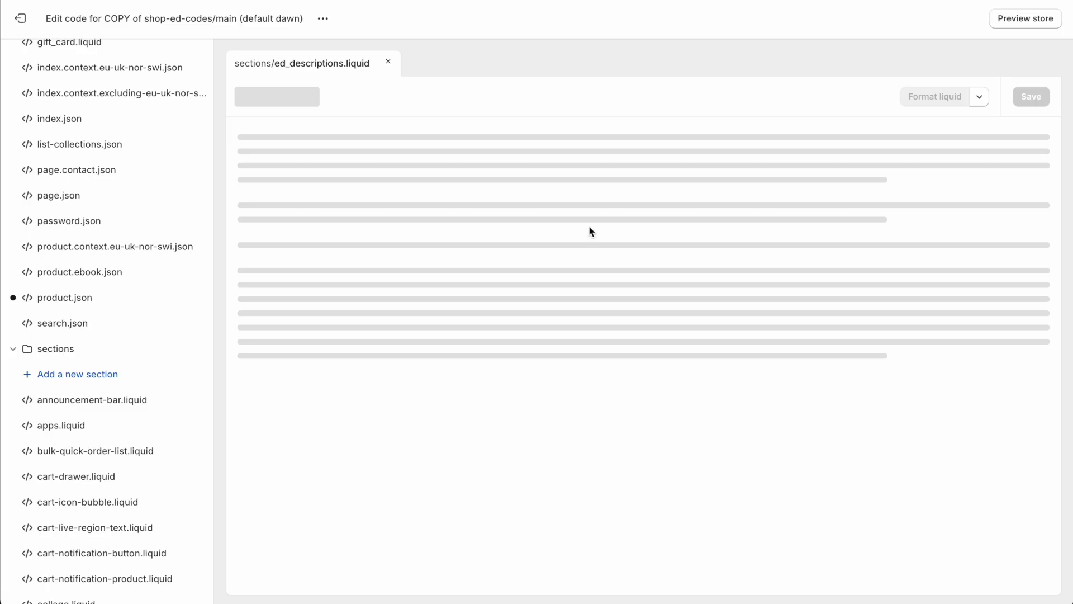
key(ctrl+a)
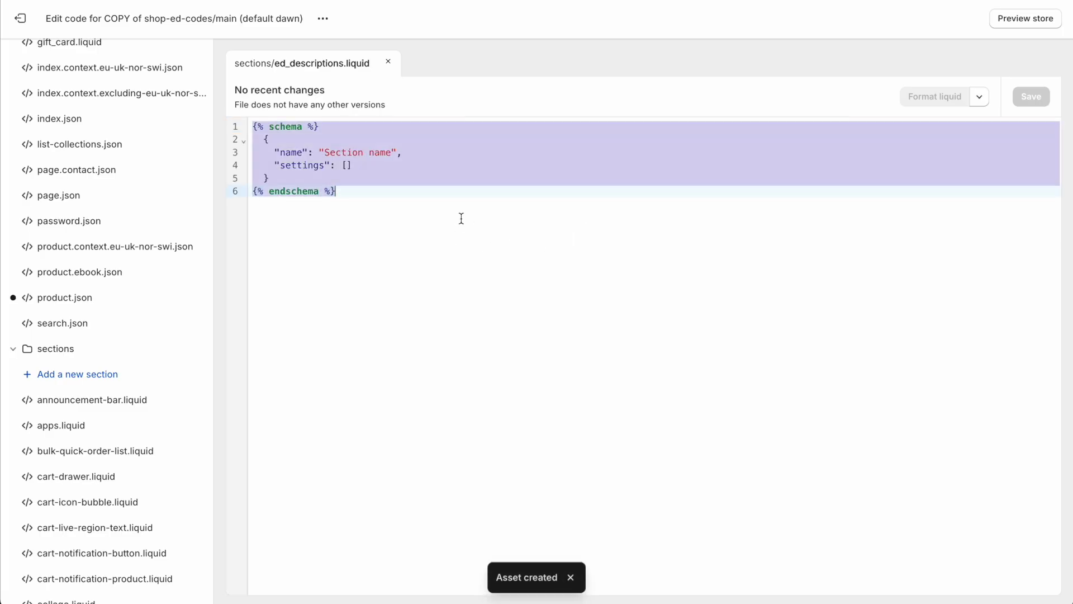
key(BackSpace)
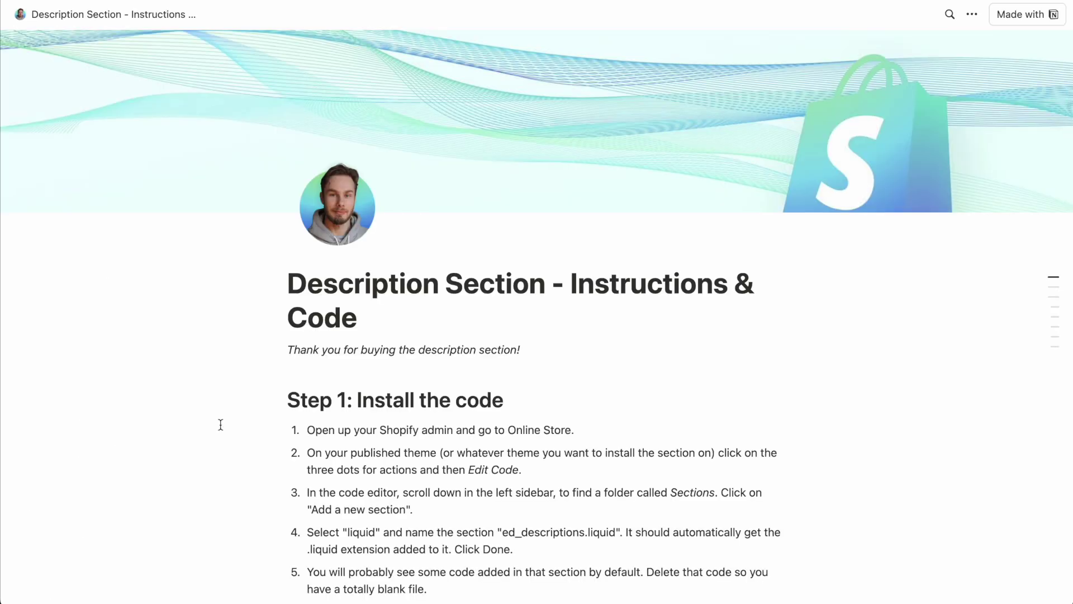
Expand the Notion code block and copy the Description section's Liquid code.
scroll(221, 425, down, 2)
scroll(221, 425, down, 1)
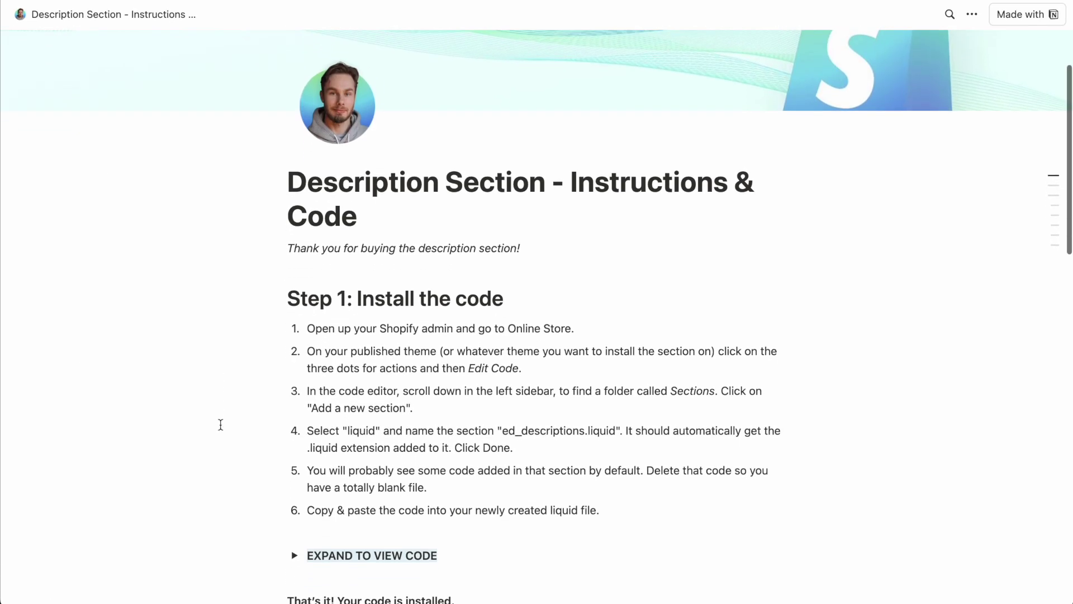
scroll(221, 425, down, 6)
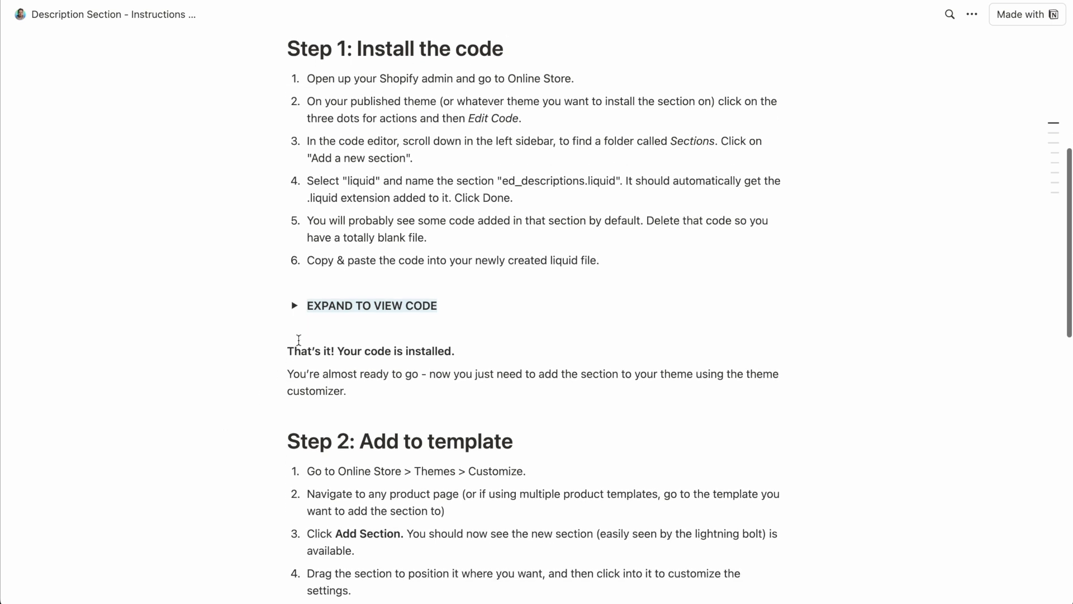
click(296, 307)
scroll(278, 380, down, 4)
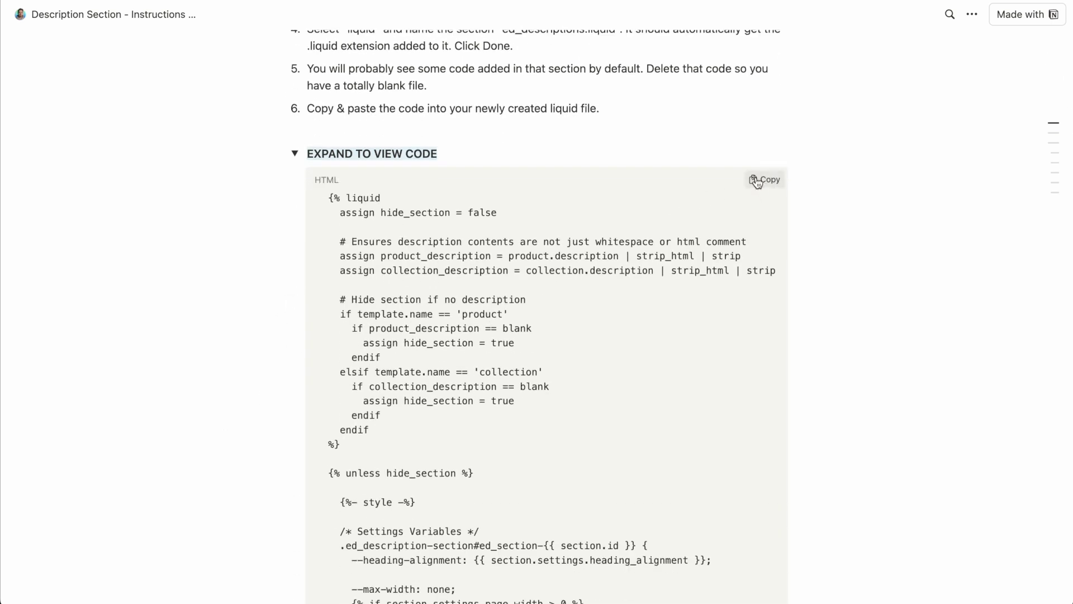
click(756, 180)
scroll(444, 256, down, 20)
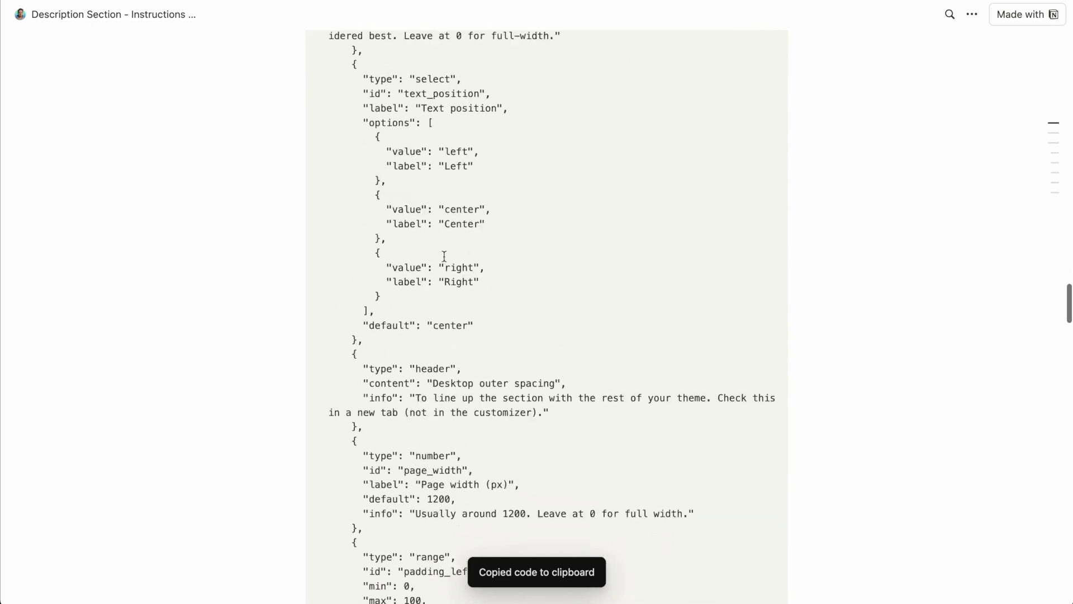
scroll(444, 256, down, 20)
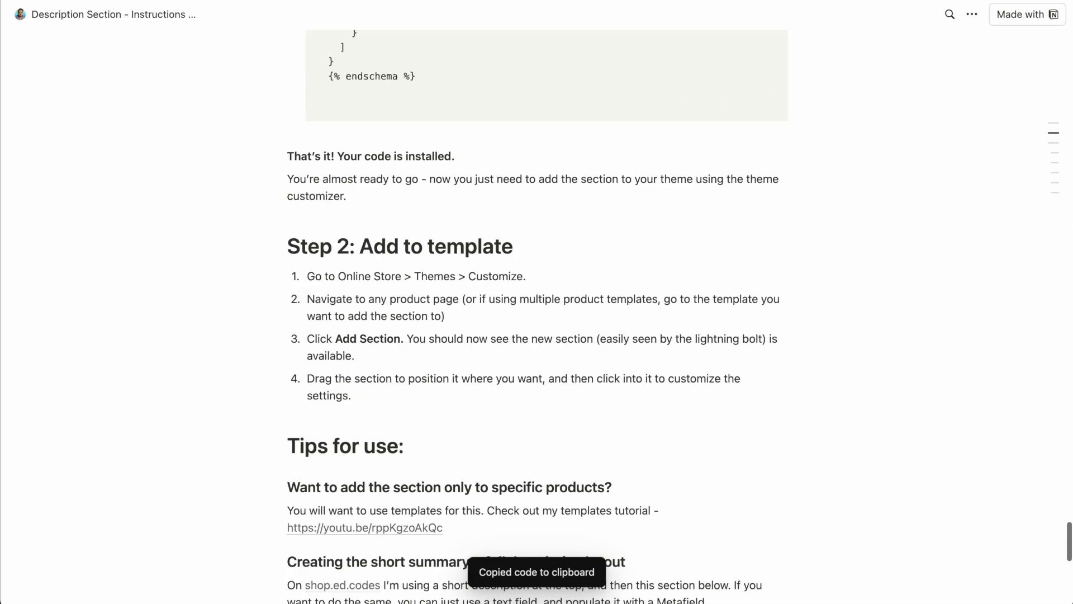
Paste the copied code into sections/ed_descriptions.liquid and save the file.
key(super+Tab)
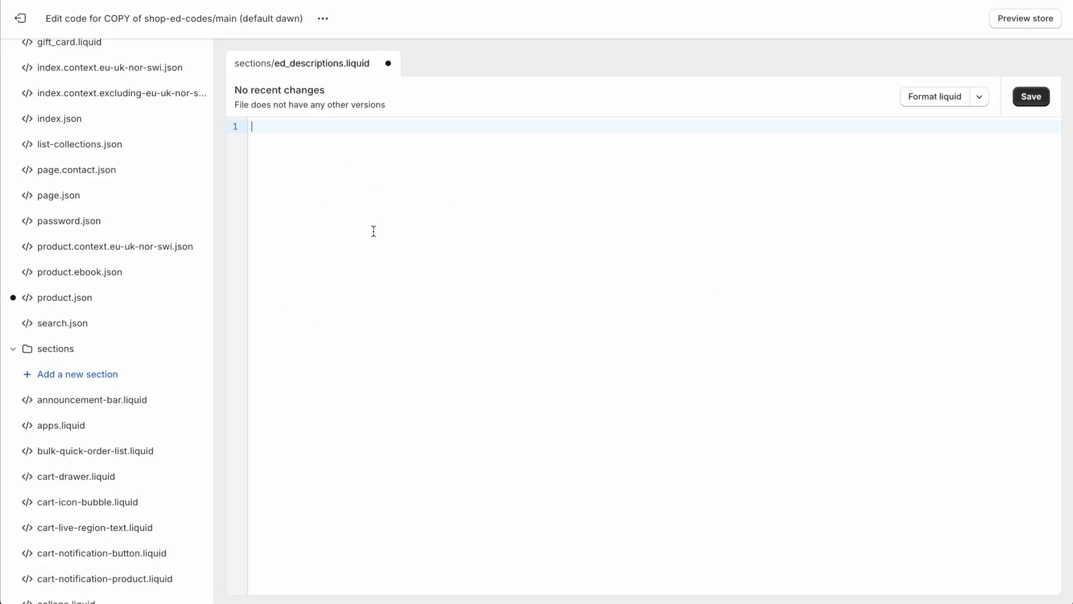
key(super+v)
scroll(558, 233, up, 20)
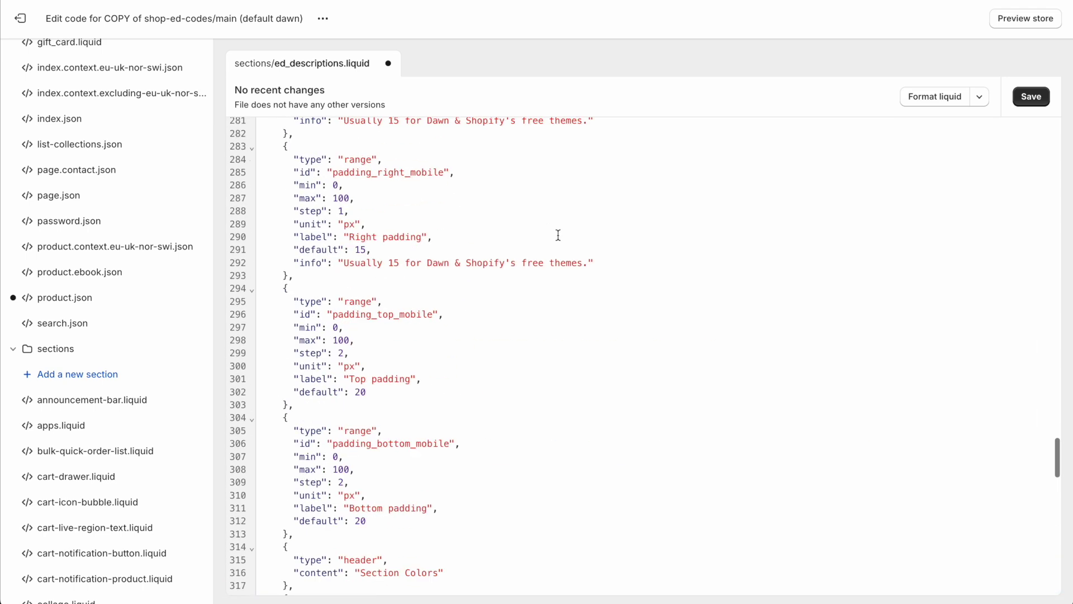
scroll(558, 235, up, 10)
click(1030, 97)
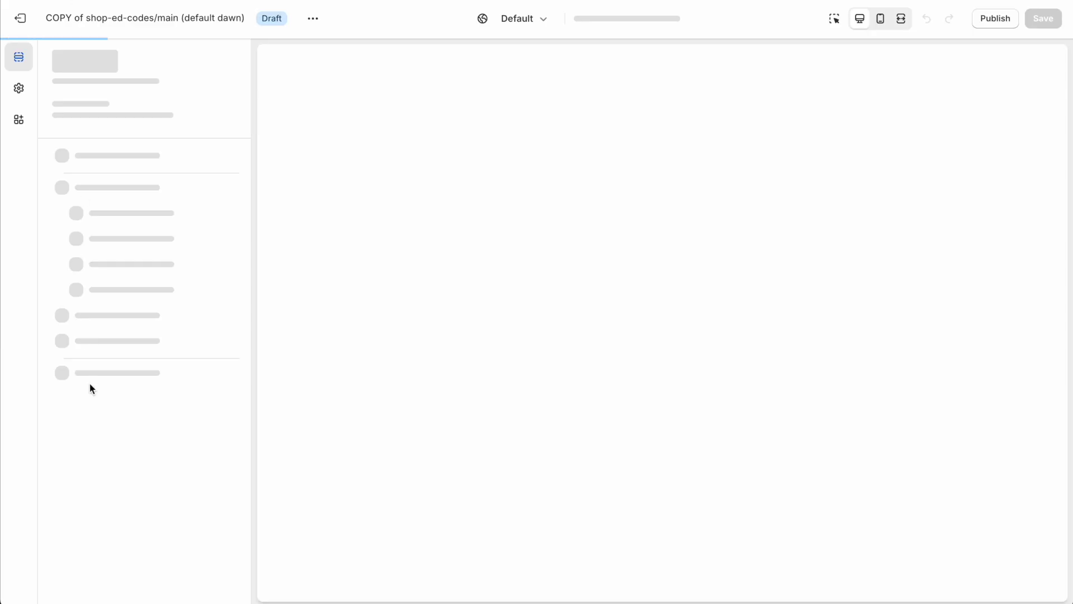
Add the Description section to the product template and drag it up below product information.
scroll(92, 386, down, 8)
click(101, 497)
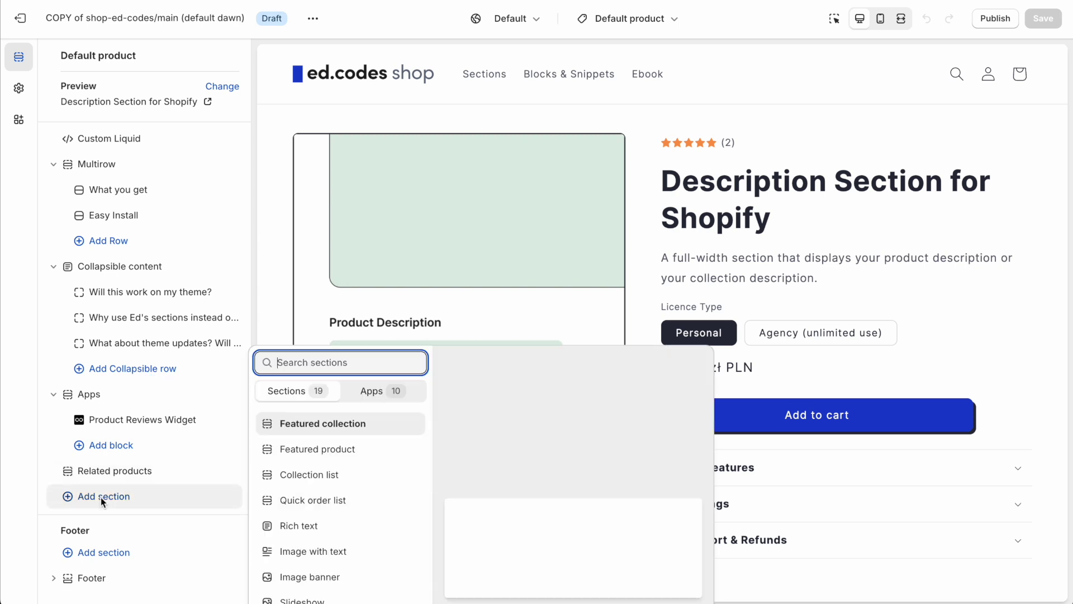
scroll(311, 403, down, 3)
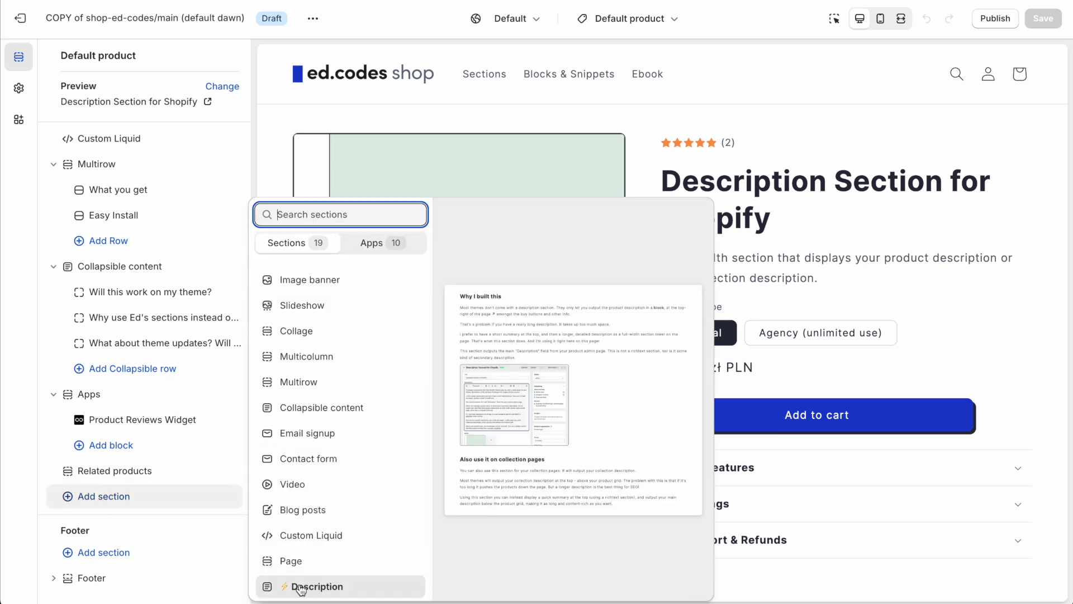
click(362, 586)
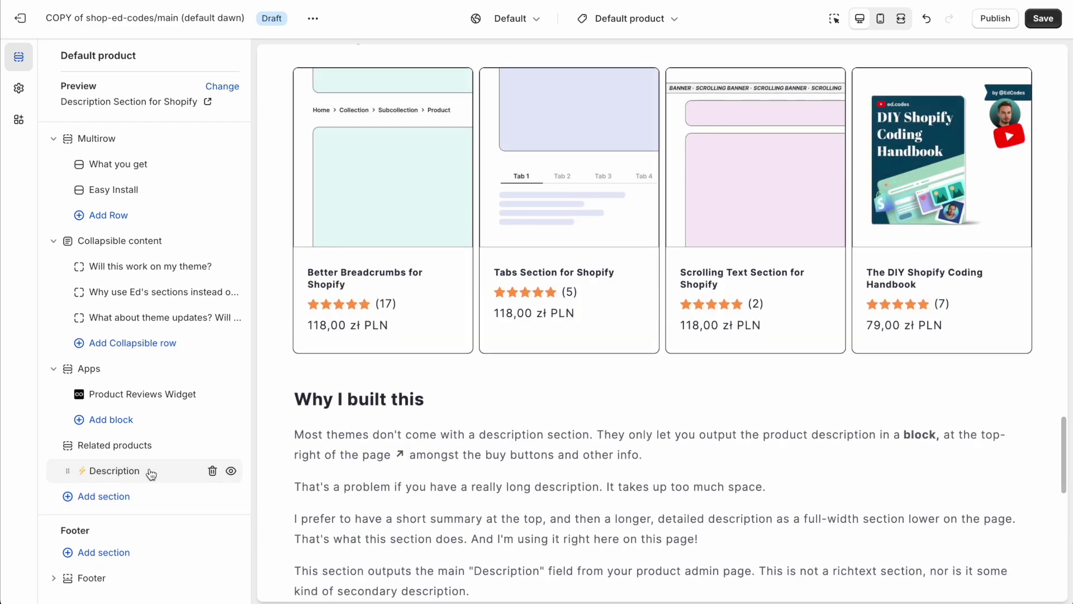
click(100, 469)
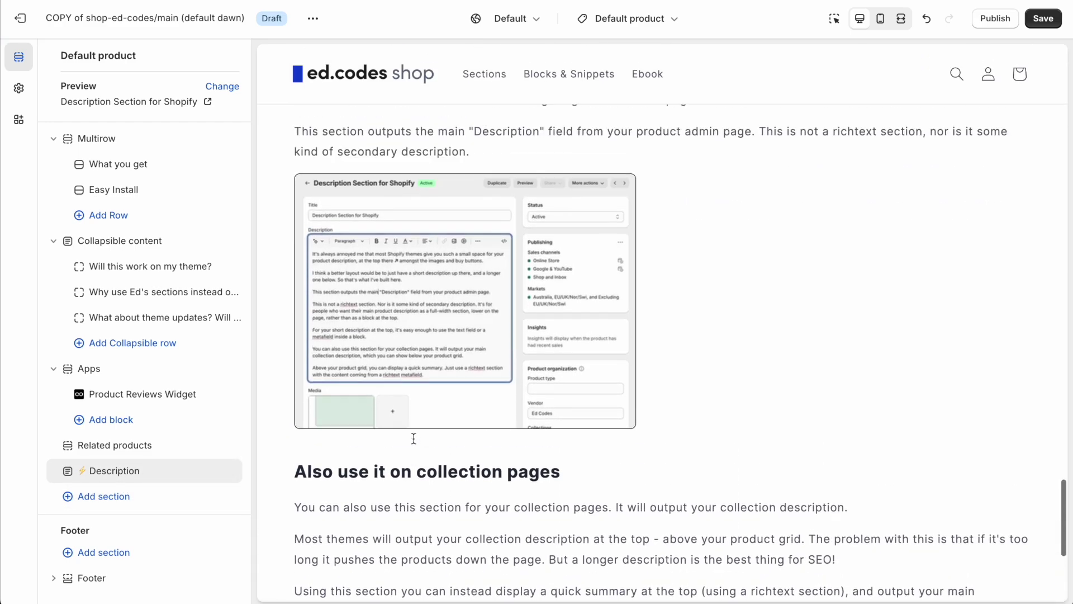
drag(67, 470, 67, 323)
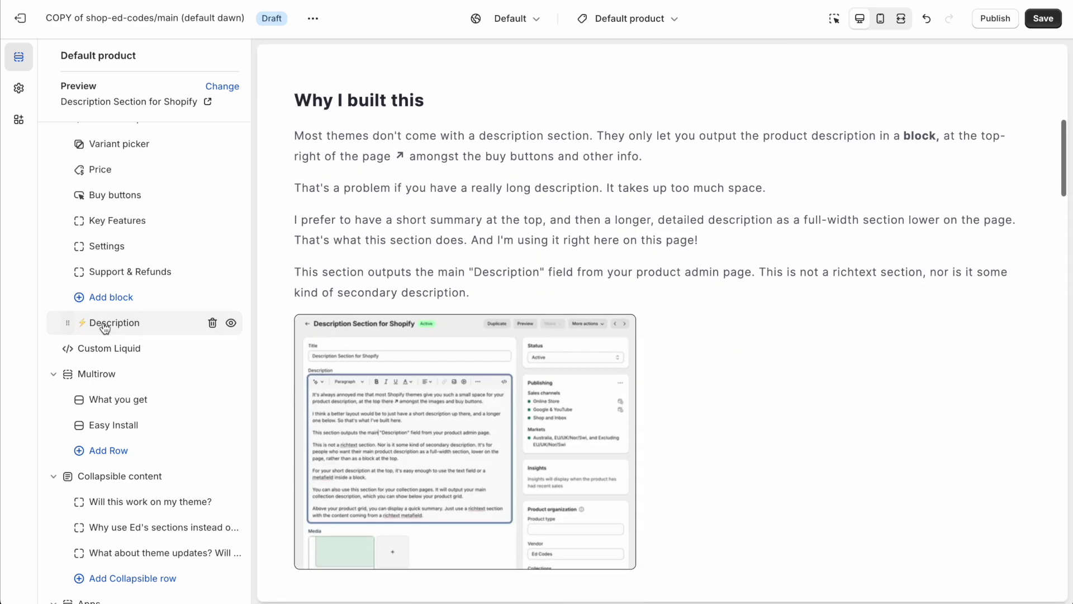
Try a 1260 page width on the Description section and check it in fullscreen preview.
click(115, 324)
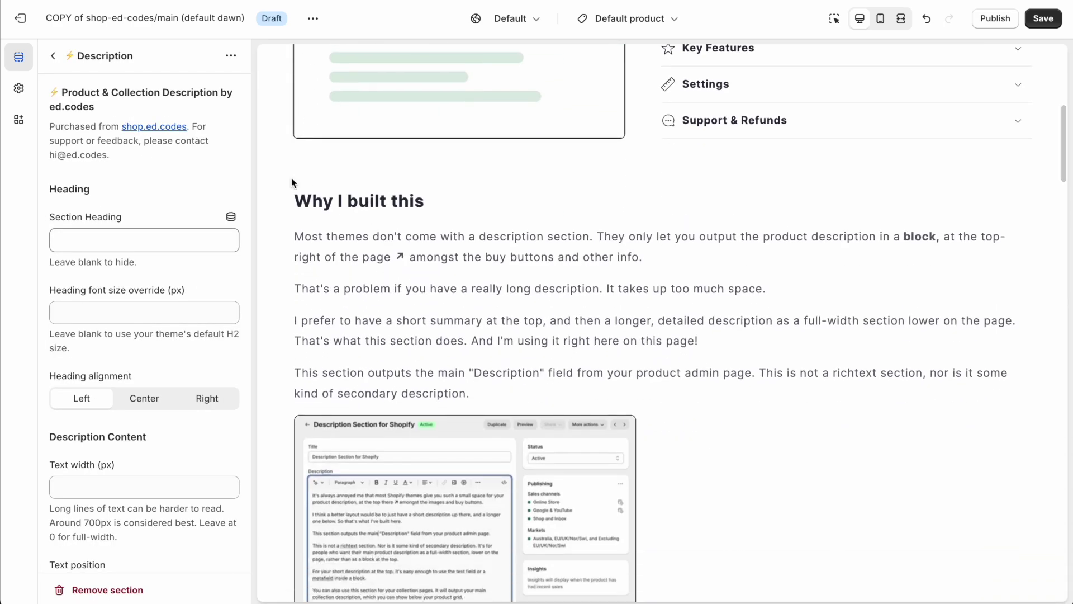
scroll(165, 358, down, 7)
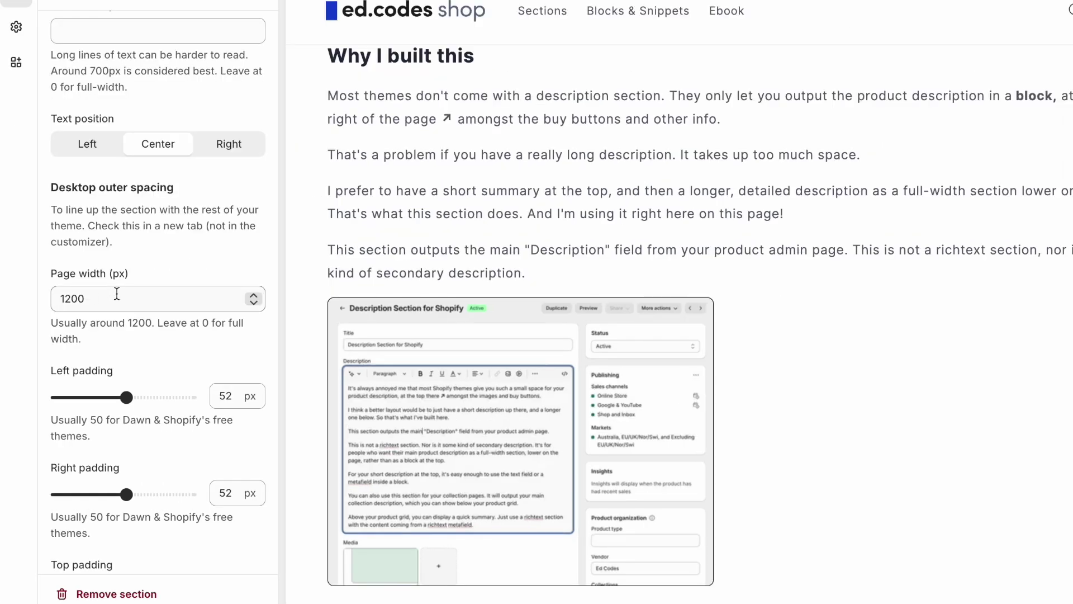
scroll(117, 293, up, 3)
click(110, 439)
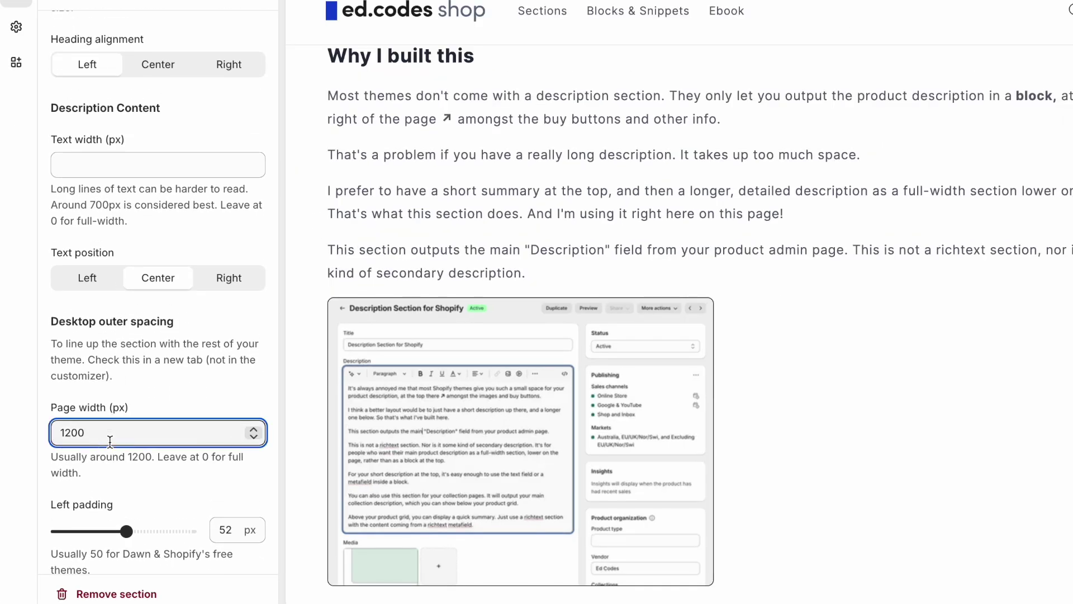
double_click(110, 440)
key(Right)
key(shift+Left)
key(shift+Left)
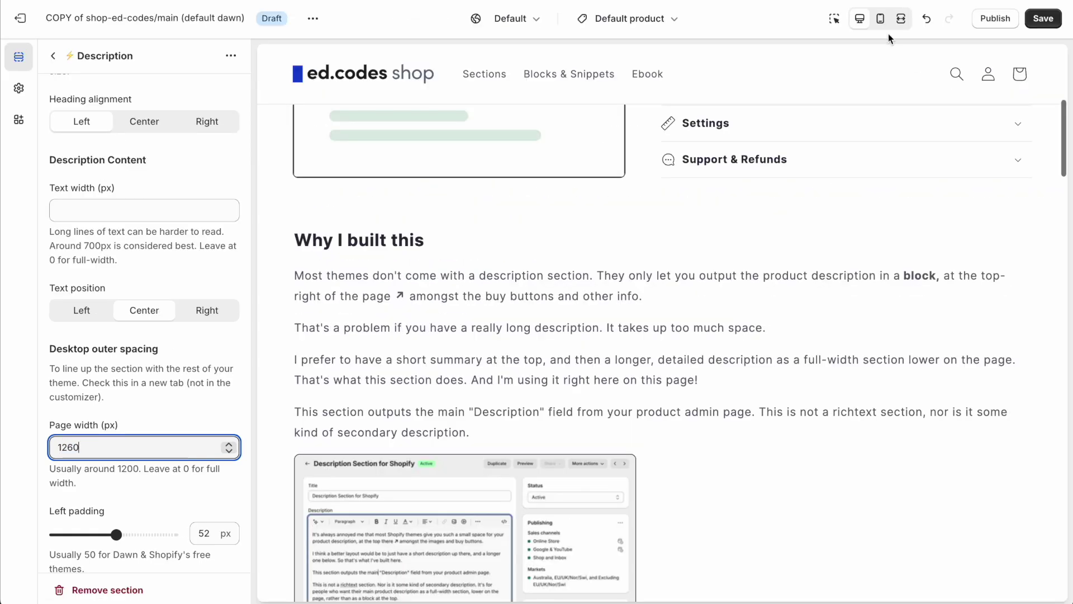
click(901, 20)
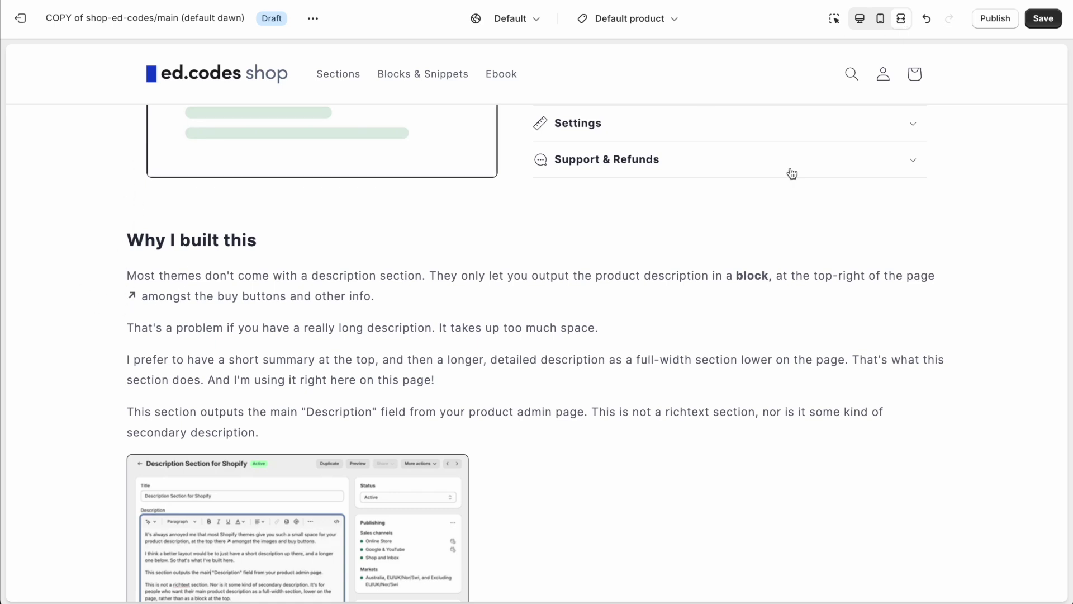
click(900, 19)
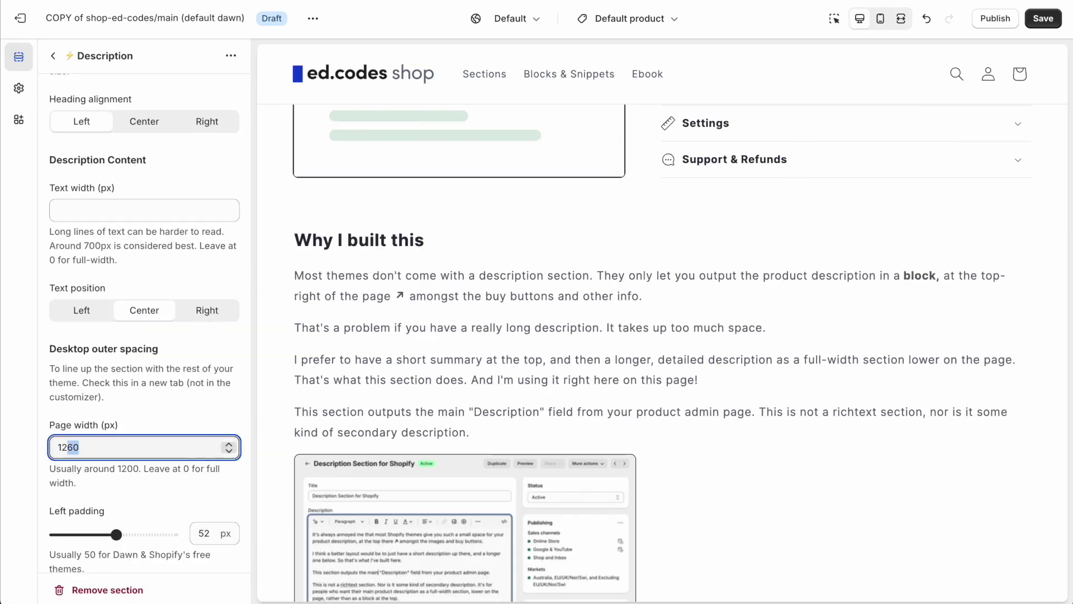
Add the page-width custom class and clear the Page width field.
scroll(95, 392, down, 10)
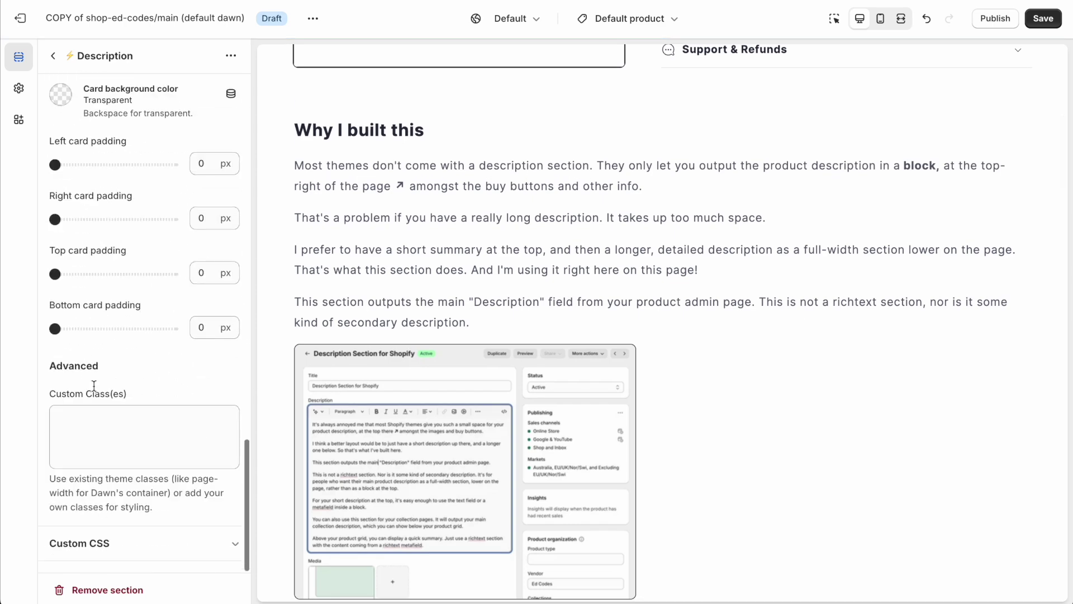
click(168, 414)
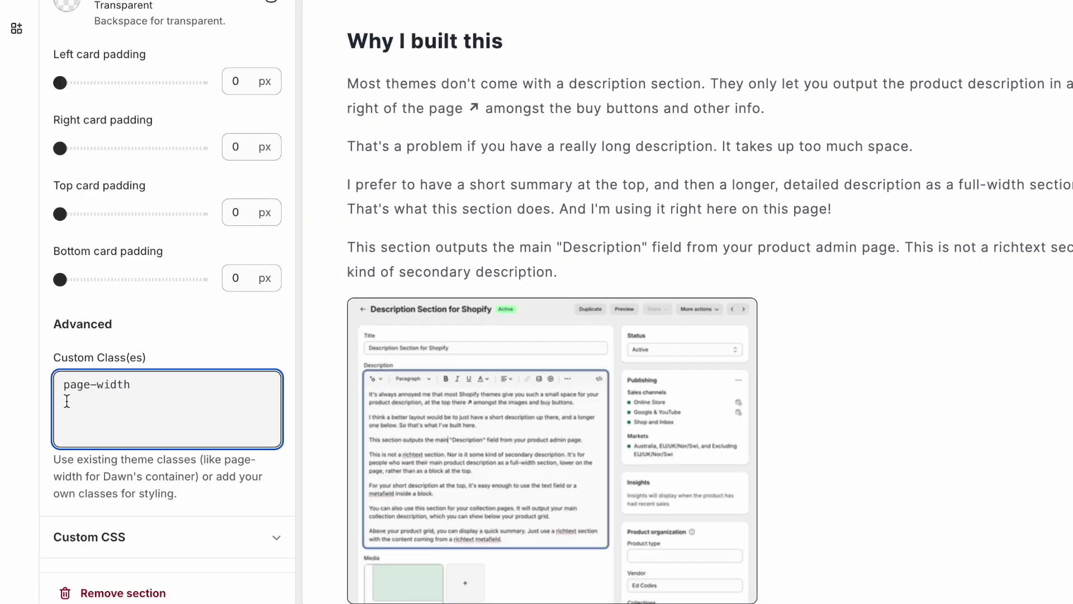
scroll(122, 370, up, 10)
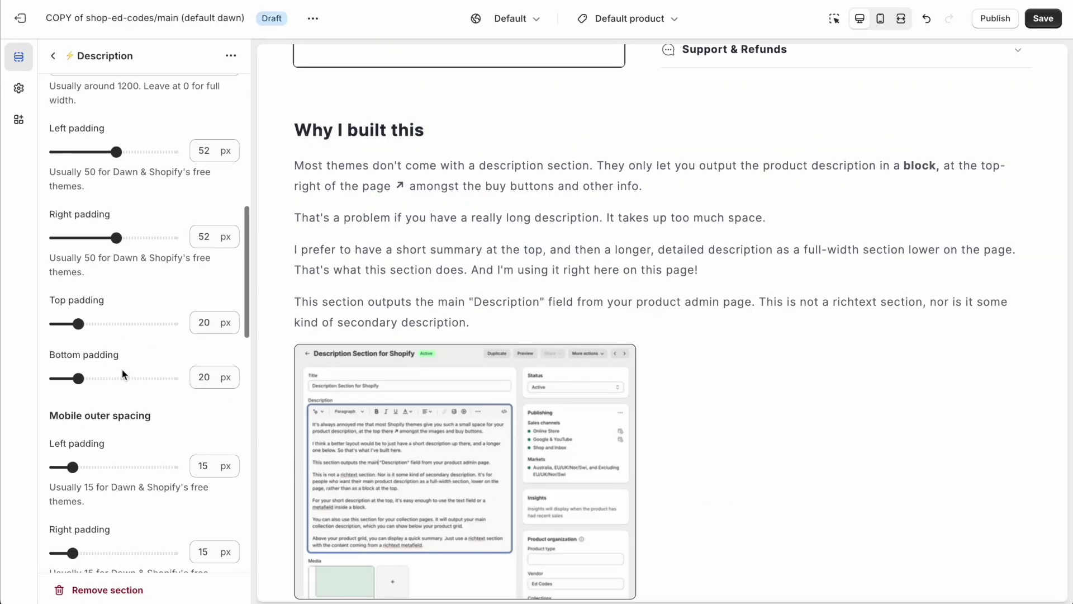
click(133, 261)
key(BackSpace)
key(BackSpace)
key(BackSpace)
key(BackSpace)
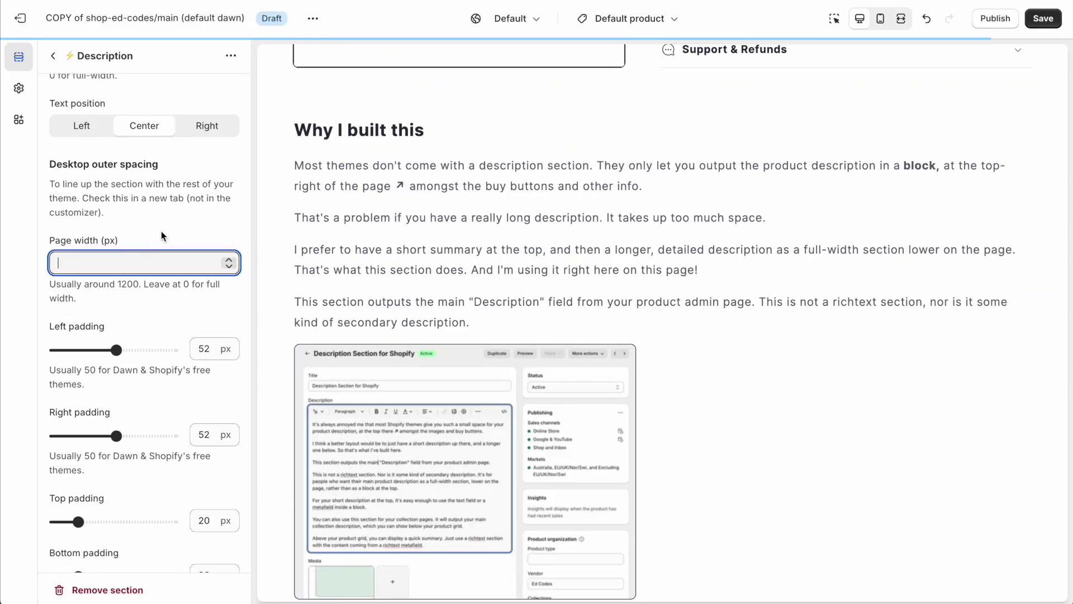
click(114, 234)
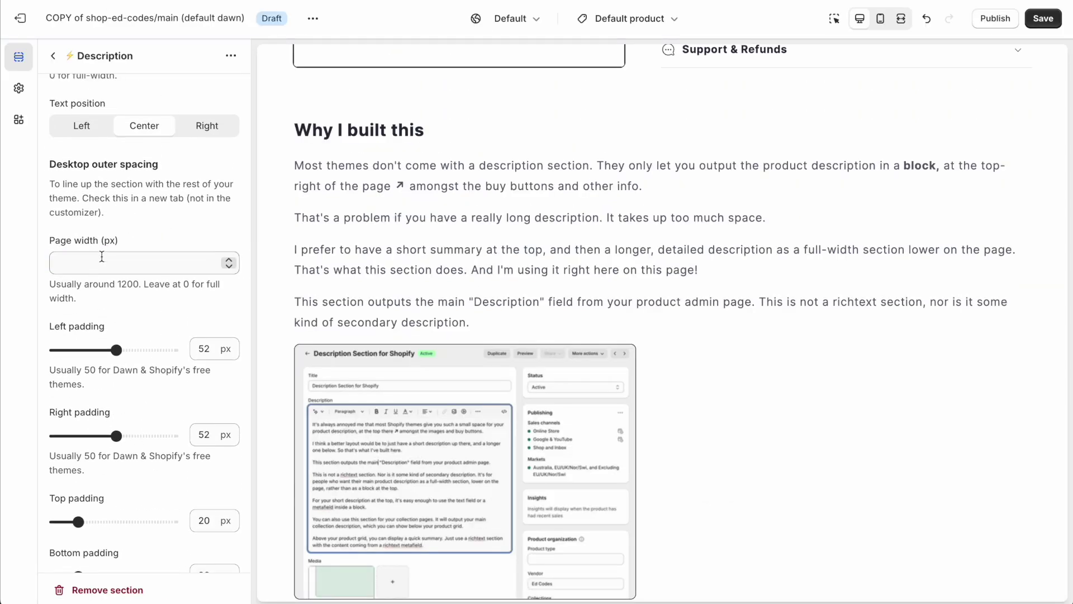
scroll(141, 243, up, 8)
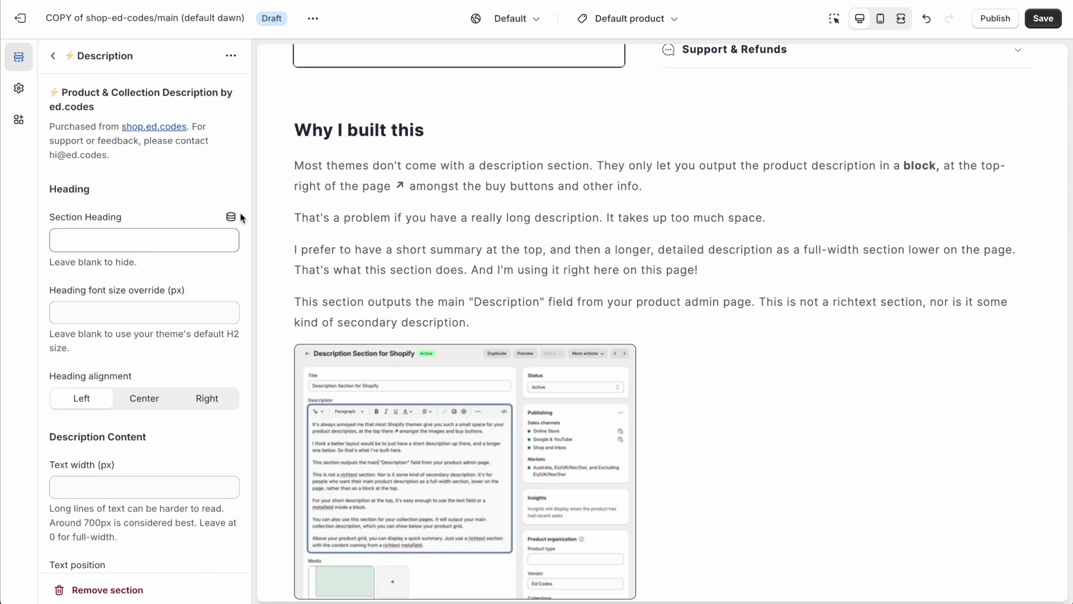
click(152, 237)
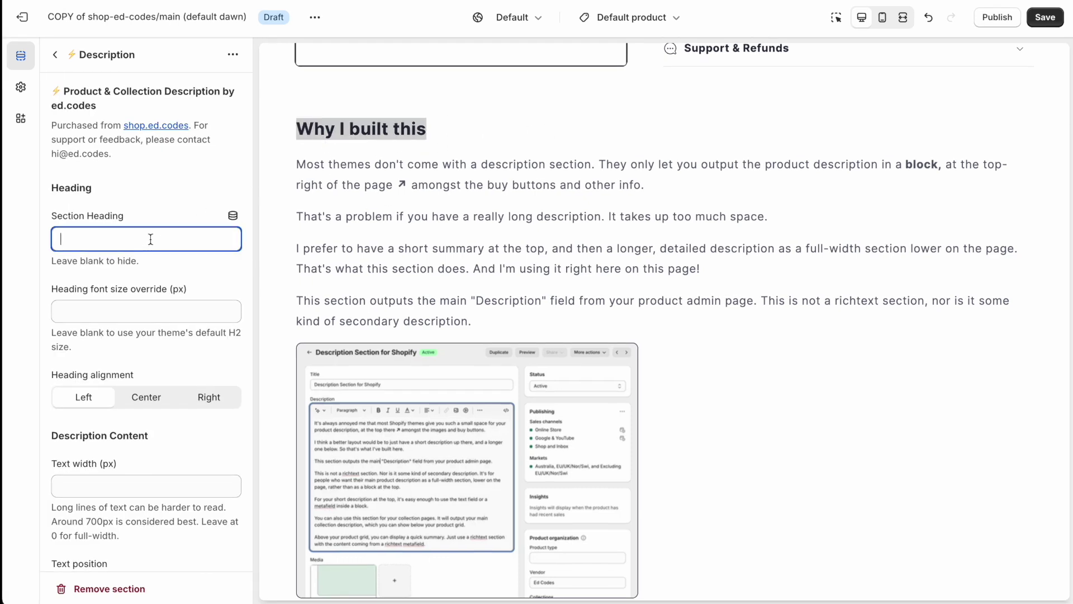
text(Description)
click(148, 396)
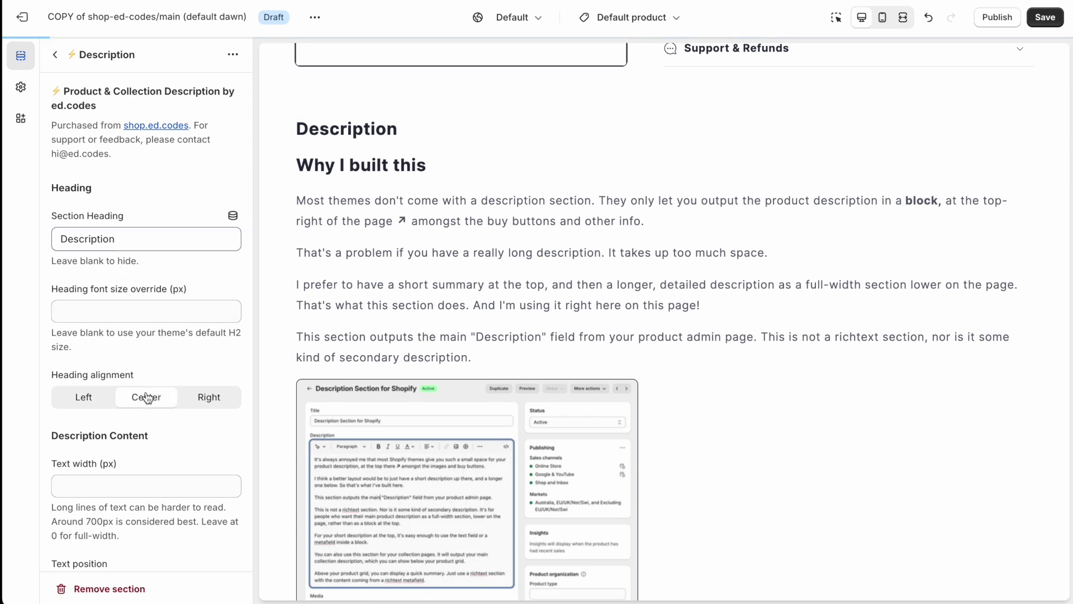
click(60, 395)
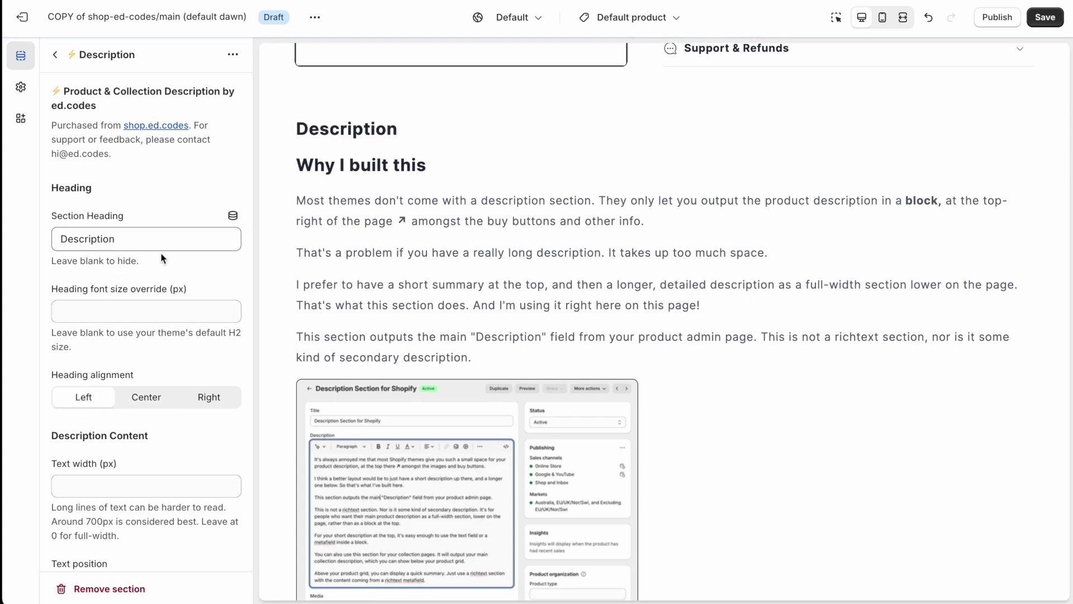
key(ctrl+a)
key(BackSpace)
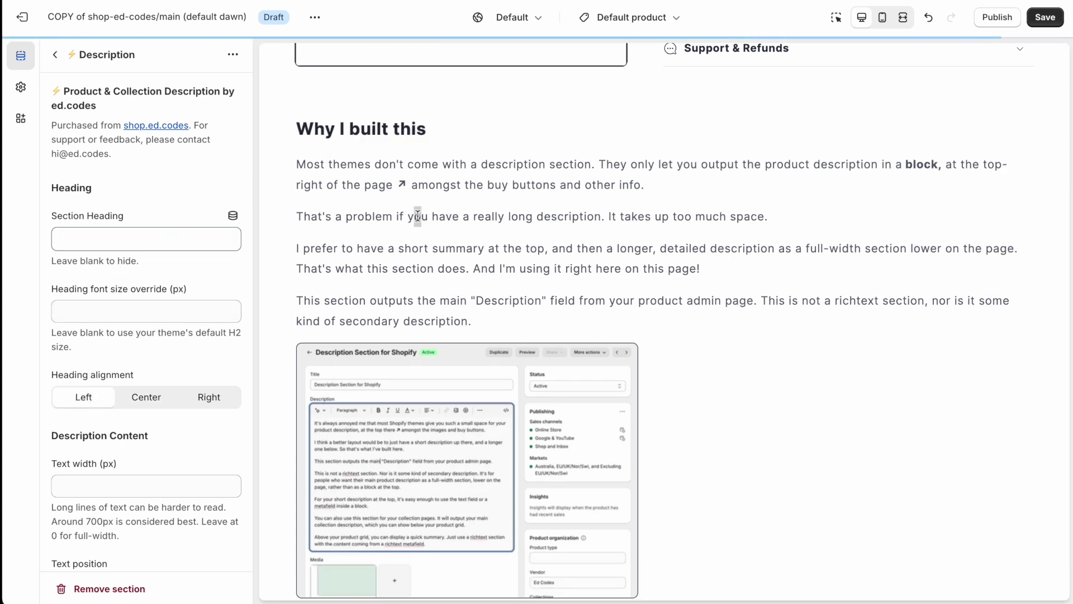
Set the description's text width to 700 px.
scroll(186, 342, down, 5)
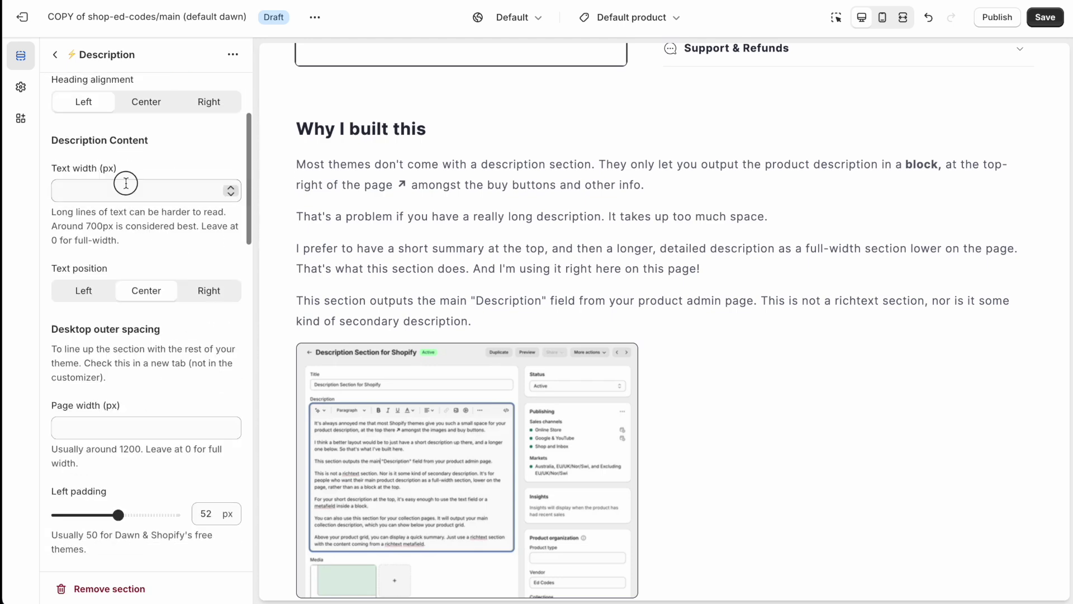
click(126, 185)
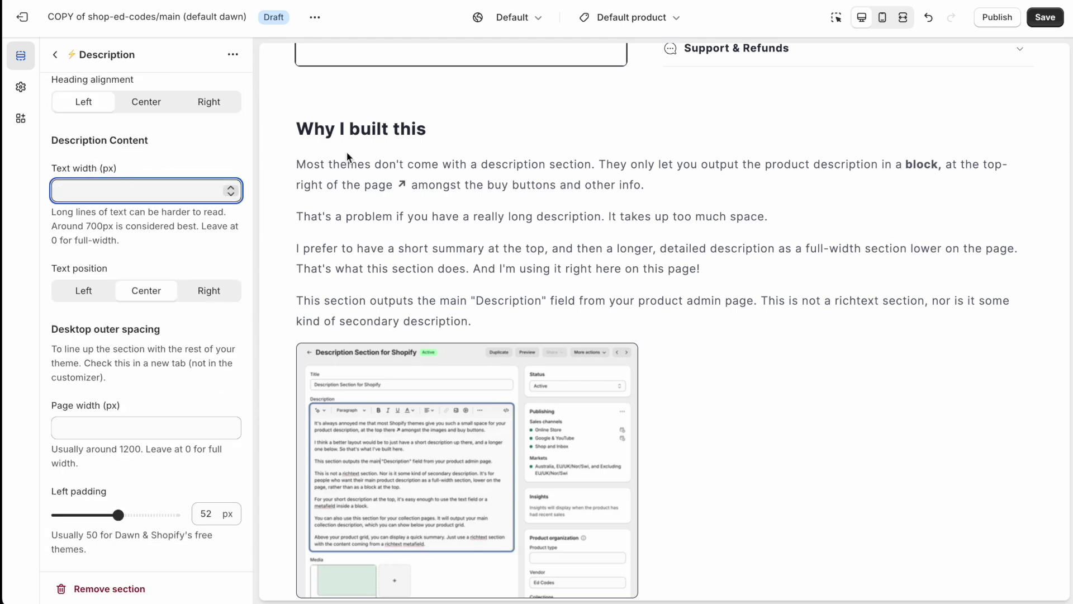
text(700)
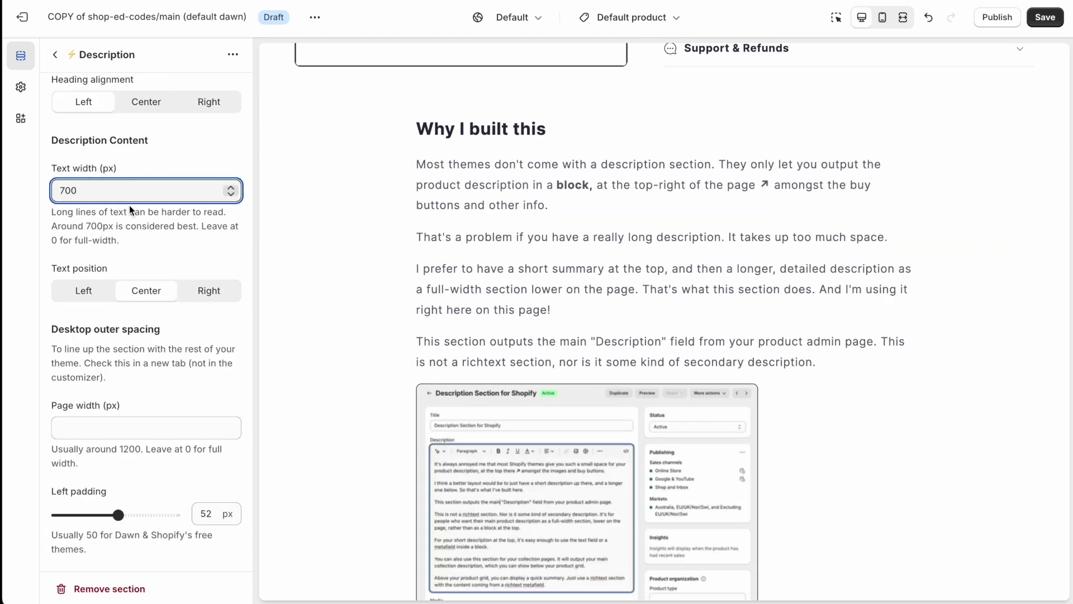
drag(439, 169, 545, 205)
click(513, 200)
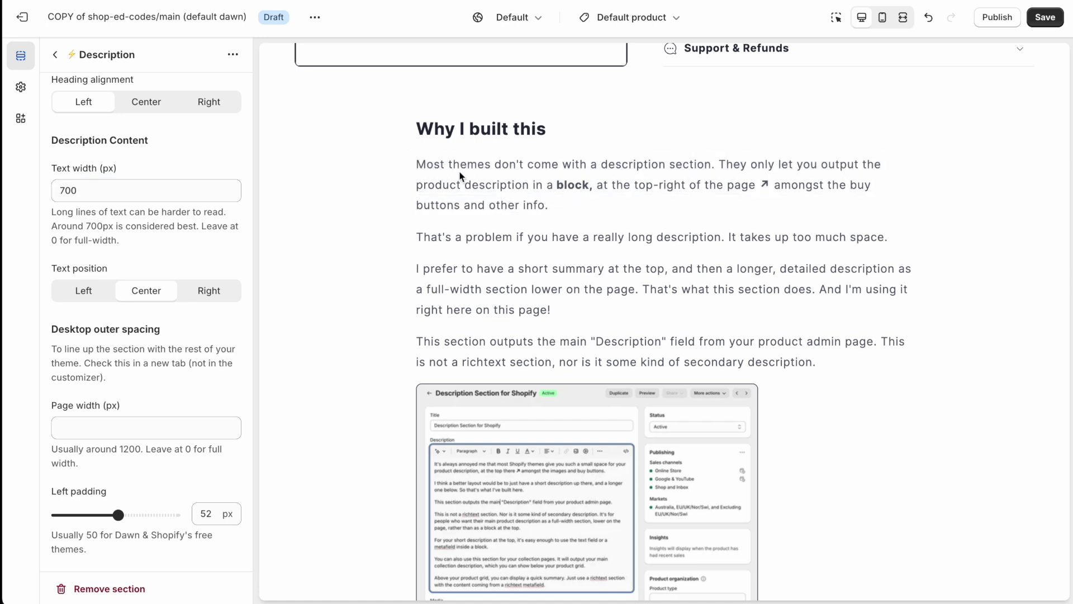
drag(418, 163, 879, 163)
click(777, 166)
Test Left text position, then set the description text back to Center.
scroll(84, 280, down, 1)
click(83, 268)
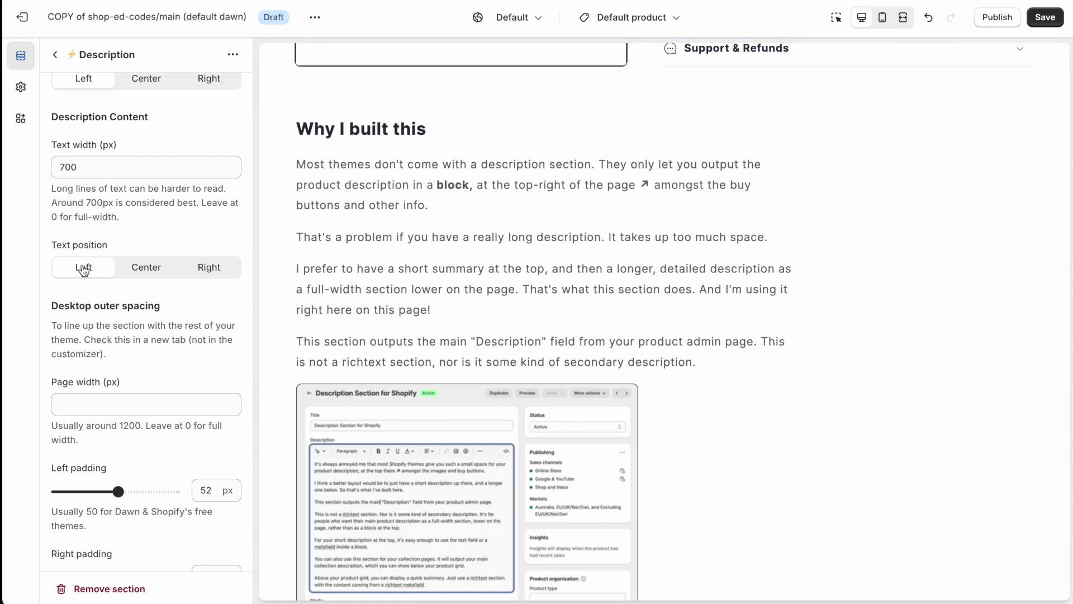
click(134, 268)
scroll(123, 307, down, 6)
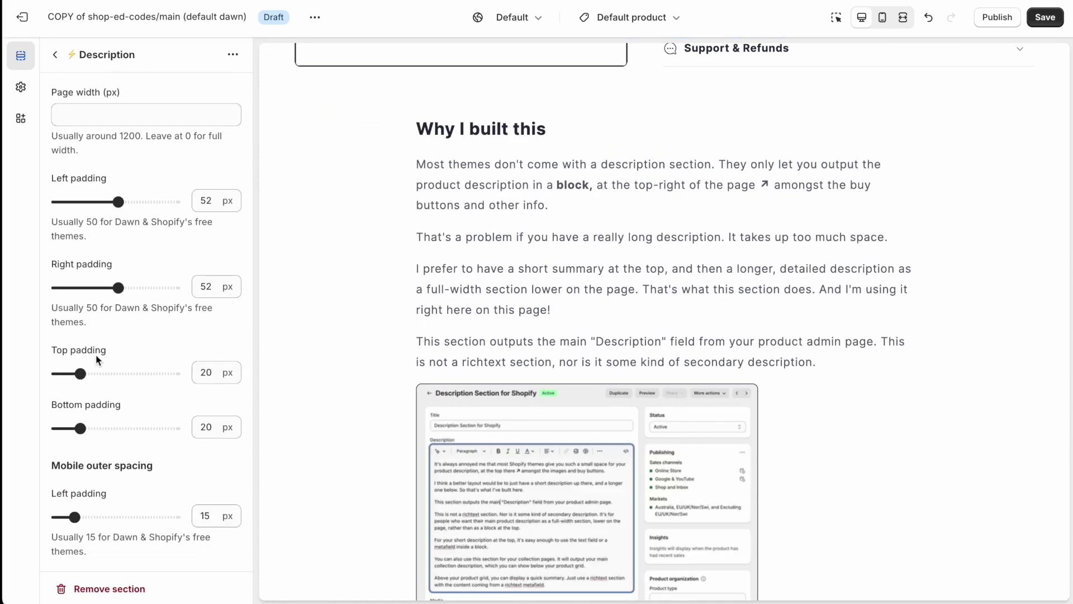
scroll(391, 368, down, 5)
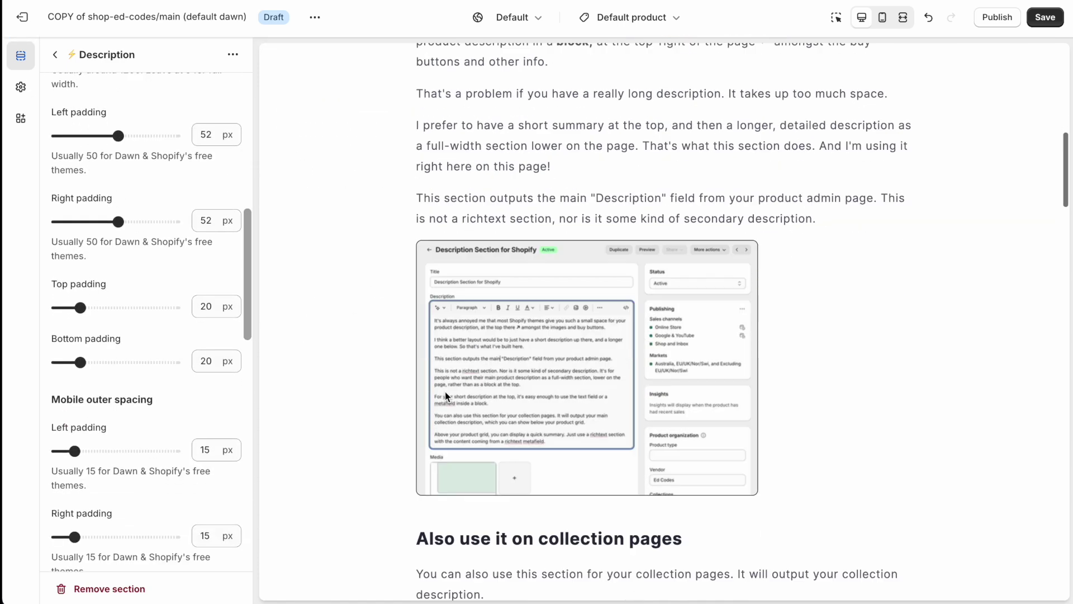
scroll(72, 376, down, 5)
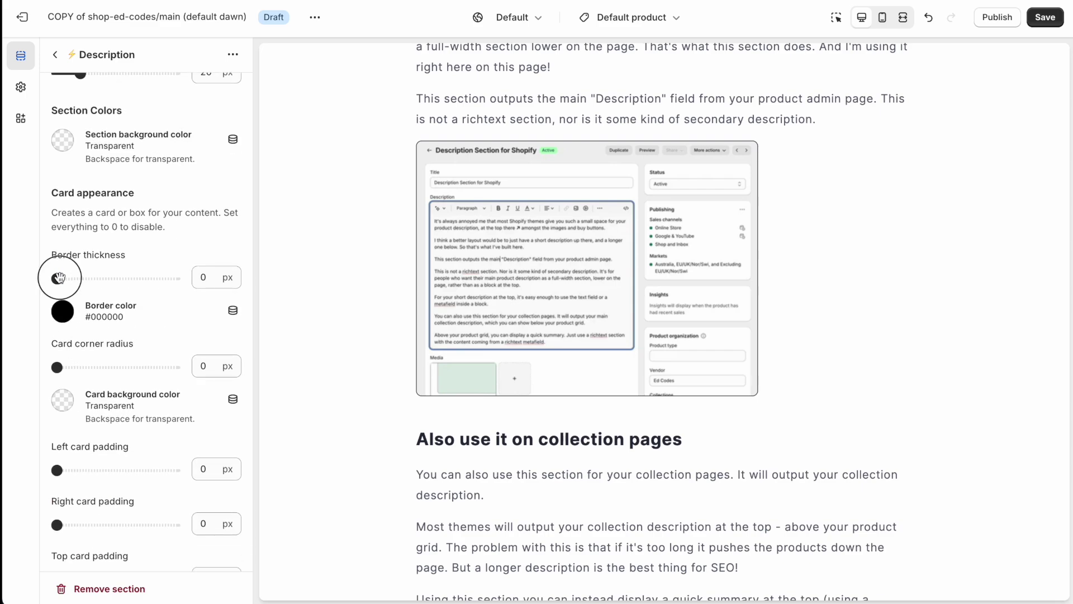
Give the card a 1 px border, 8 px corner radius and #F3F3F3 background.
drag(57, 278, 61, 277)
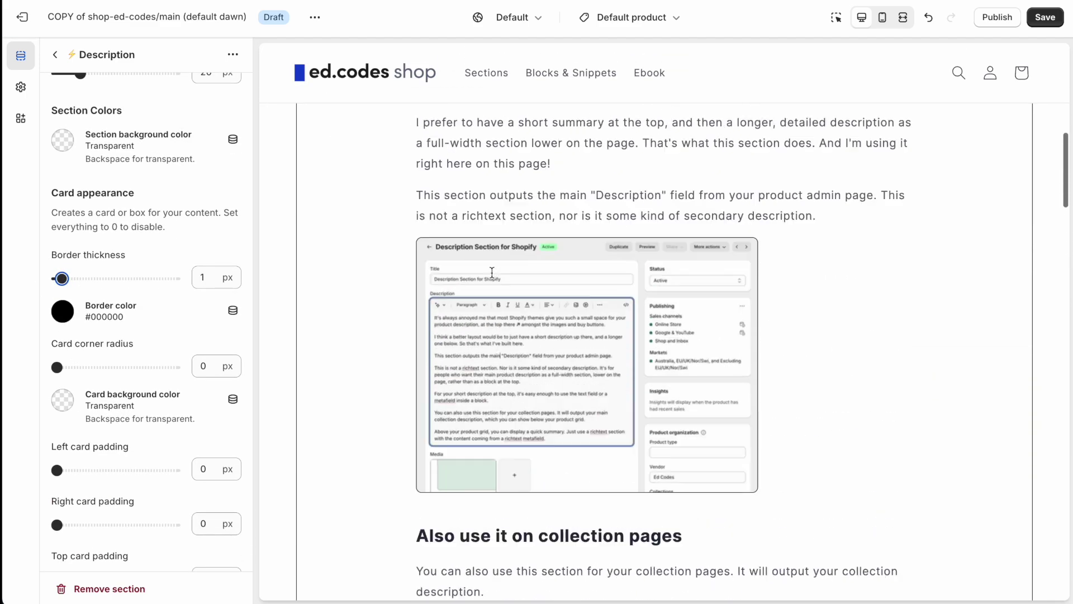
drag(208, 366, 187, 366)
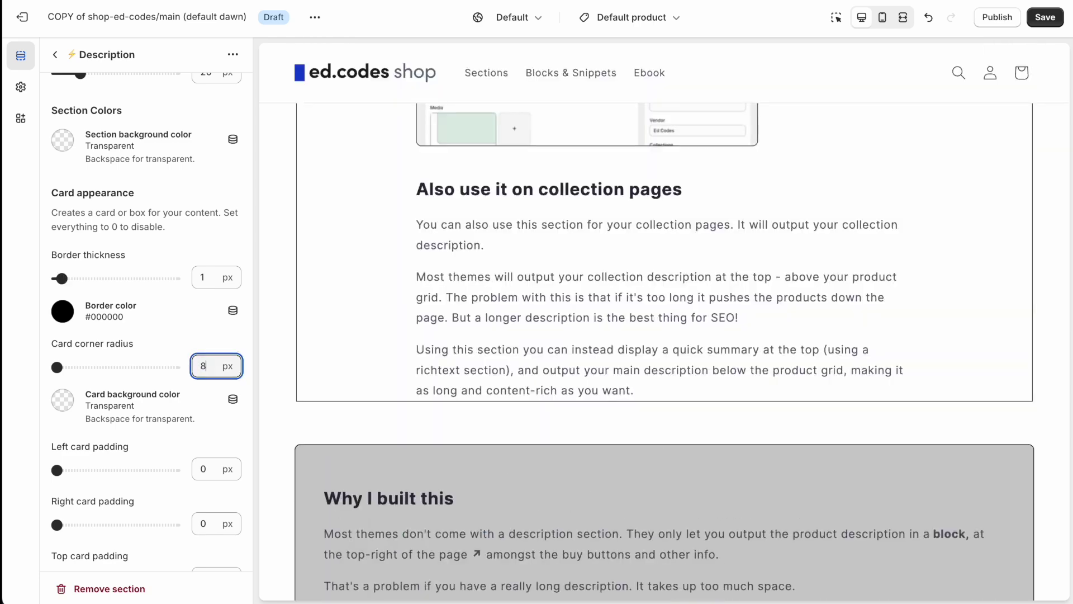
click(35, 425)
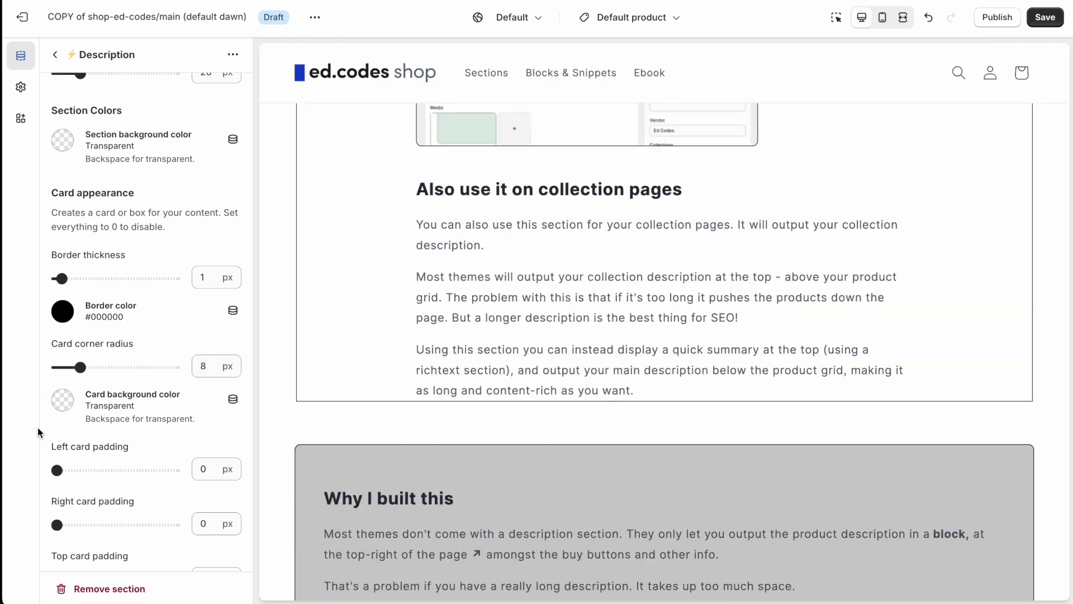
click(62, 400)
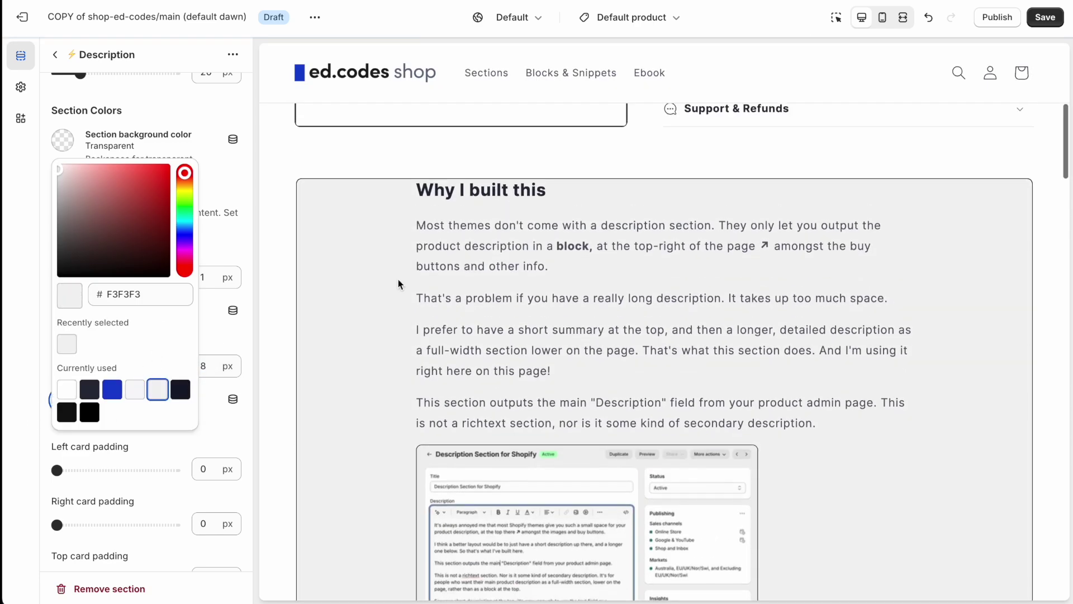
Set card padding to 30 px left and 32 px right, top and bottom.
drag(57, 470, 92, 470)
click(94, 524)
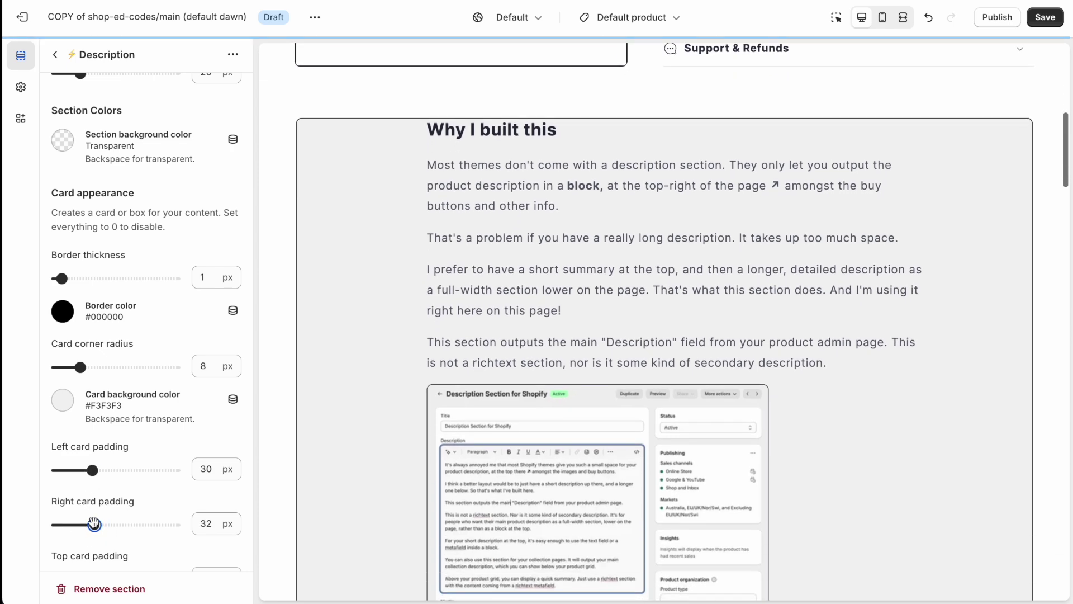
scroll(94, 503, down, 2)
click(94, 485)
click(94, 539)
scroll(98, 503, down, 4)
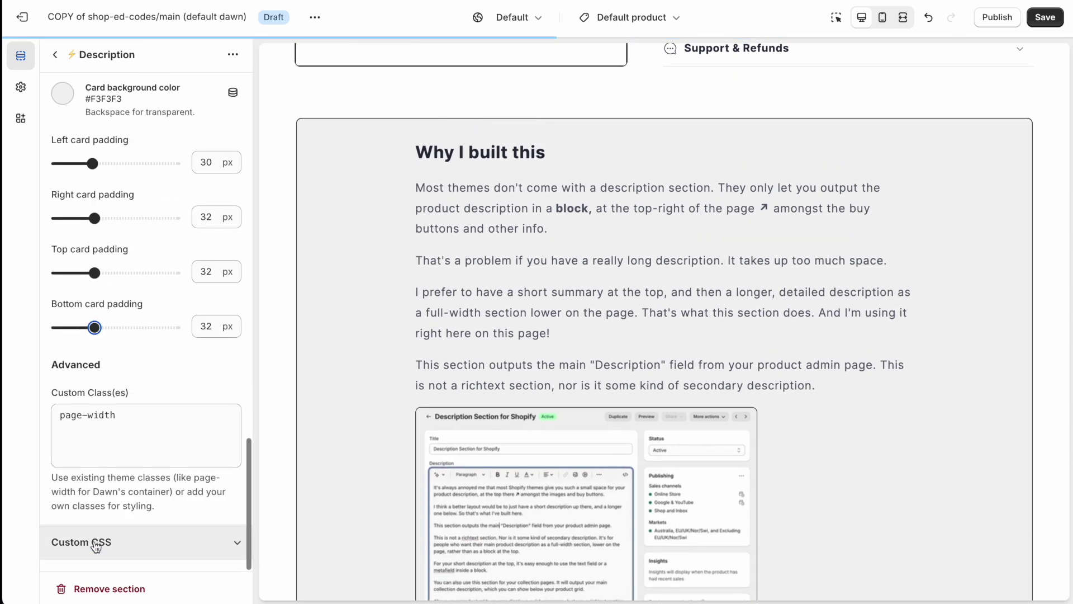
scroll(707, 208, up, 2)
scroll(707, 208, up, 3)
scroll(707, 208, down, 5)
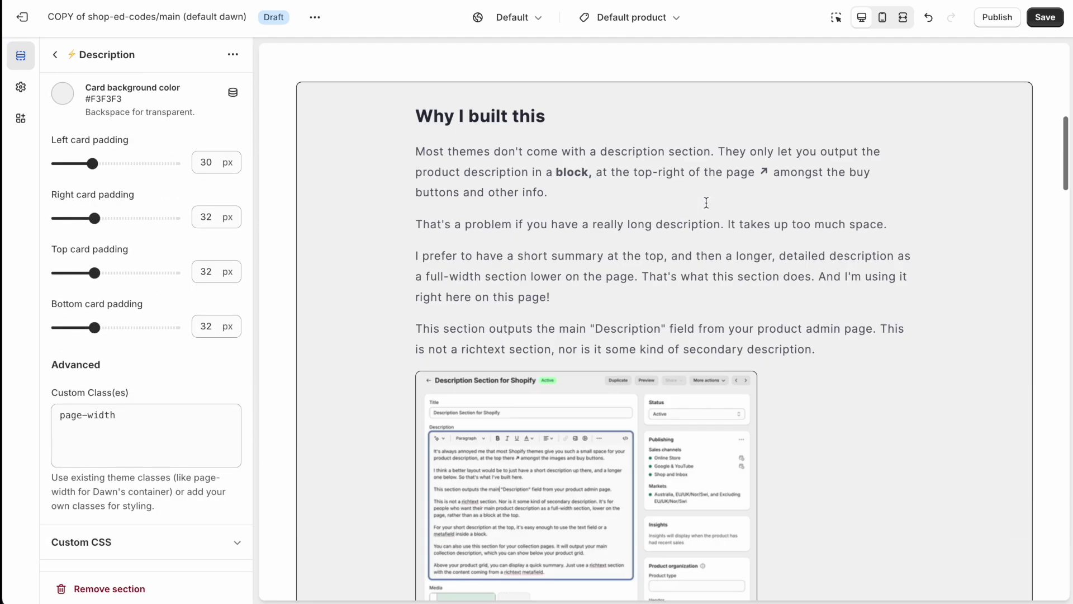
Switch the editor to the Collections > Default collection template.
click(56, 56)
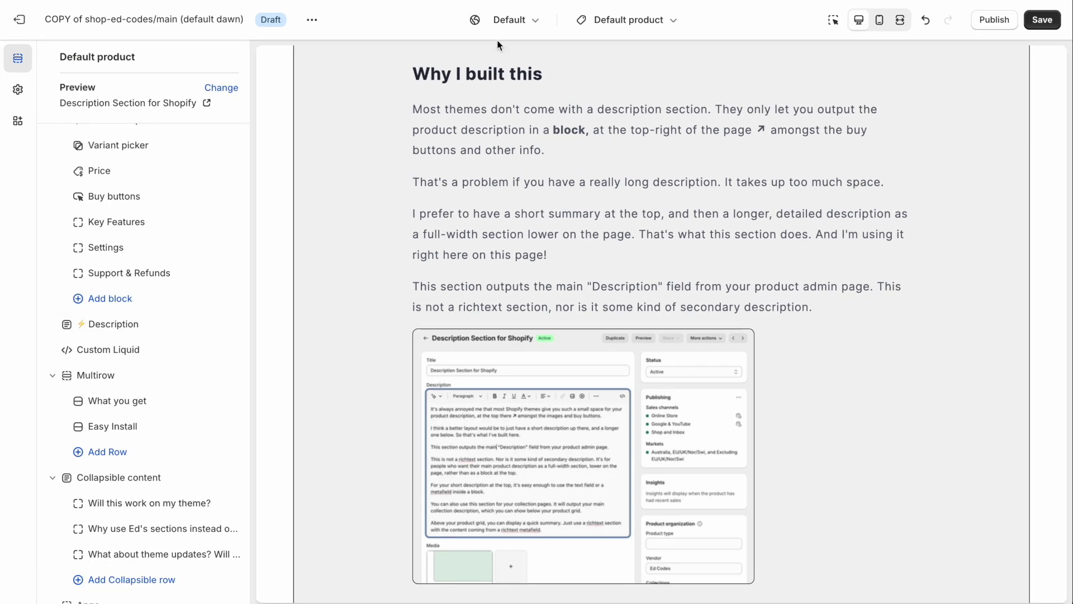
click(637, 22)
click(727, 132)
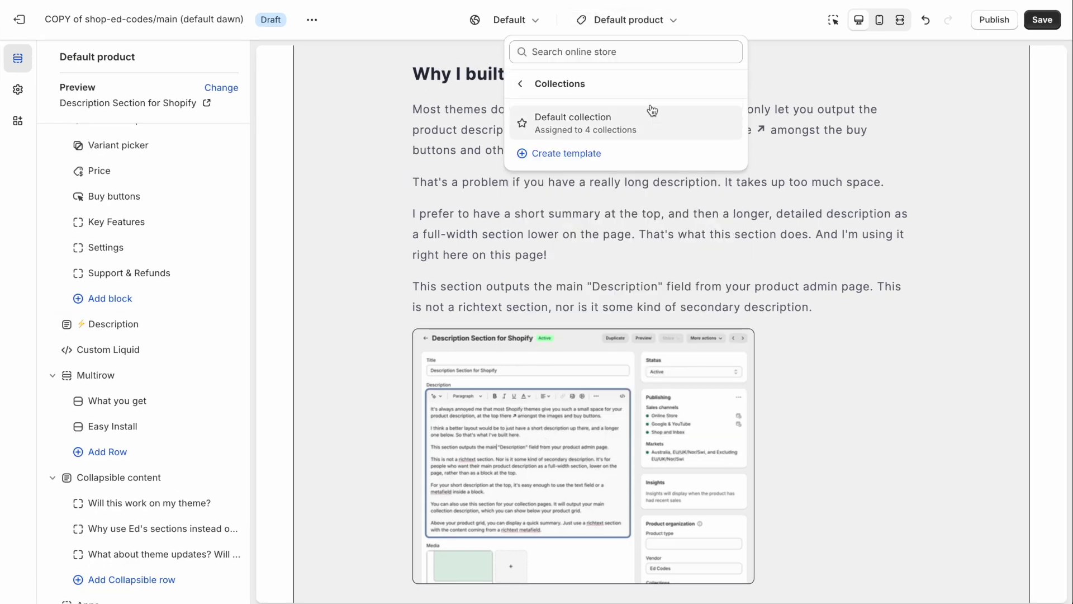
click(571, 135)
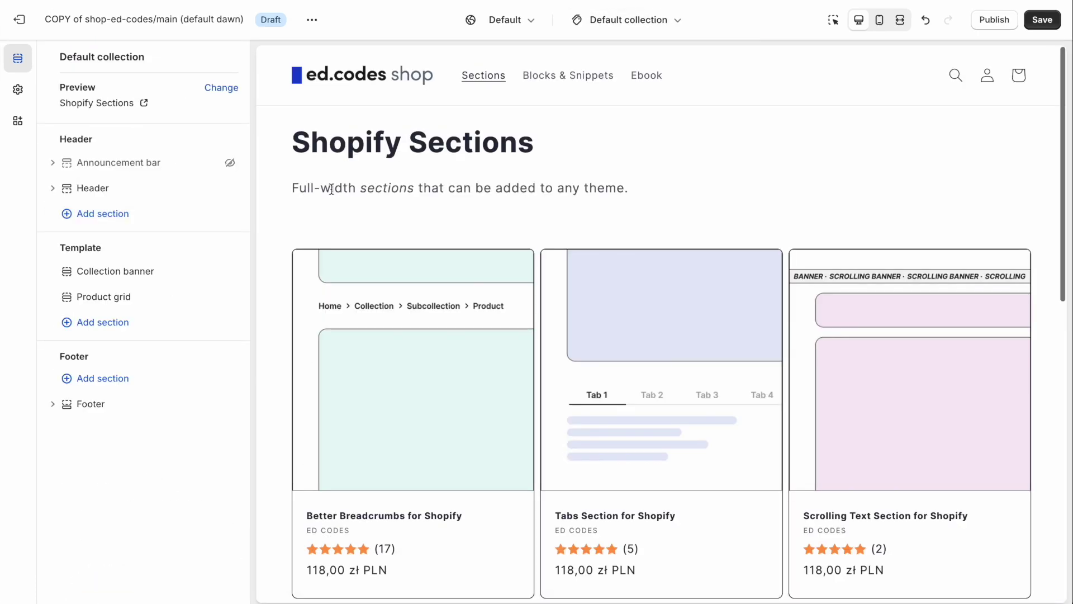
drag(288, 186, 712, 183)
click(623, 181)
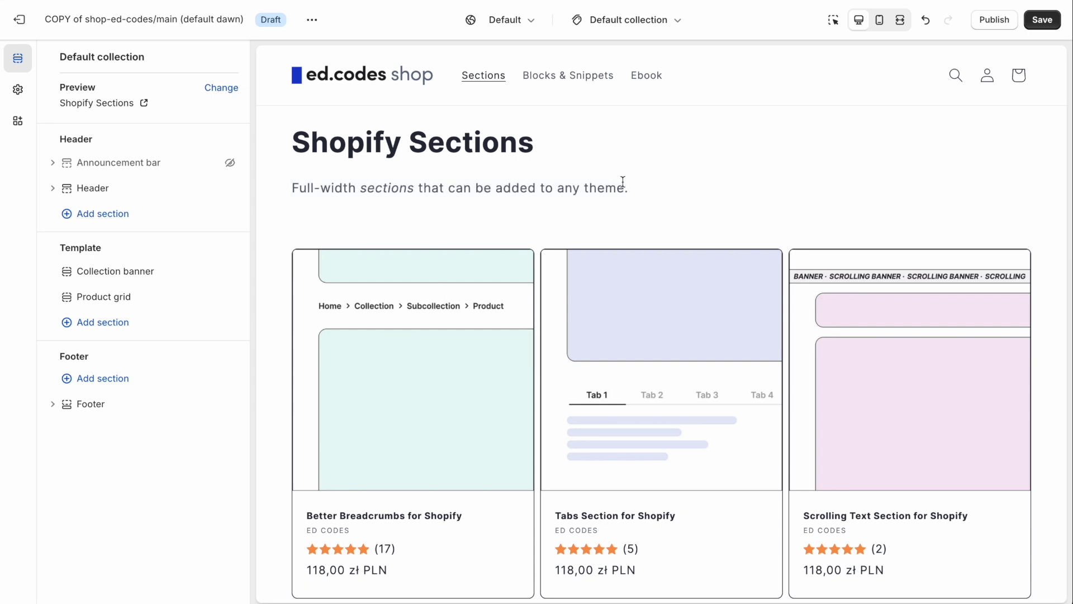
Add the ⚡ Description section to the Default collection template.
click(102, 322)
scroll(336, 386, down, 2)
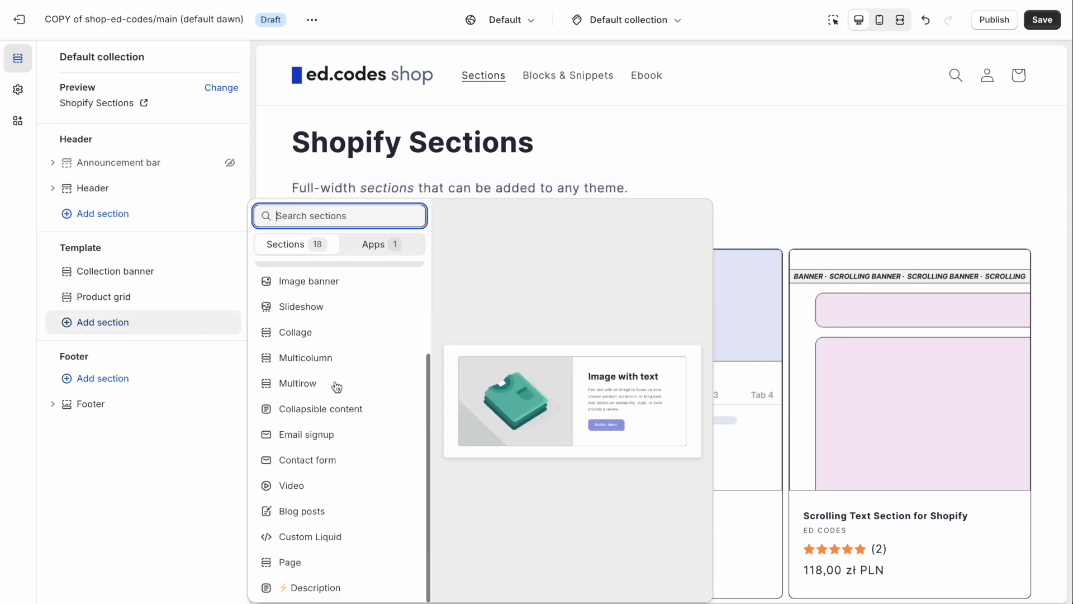
click(277, 589)
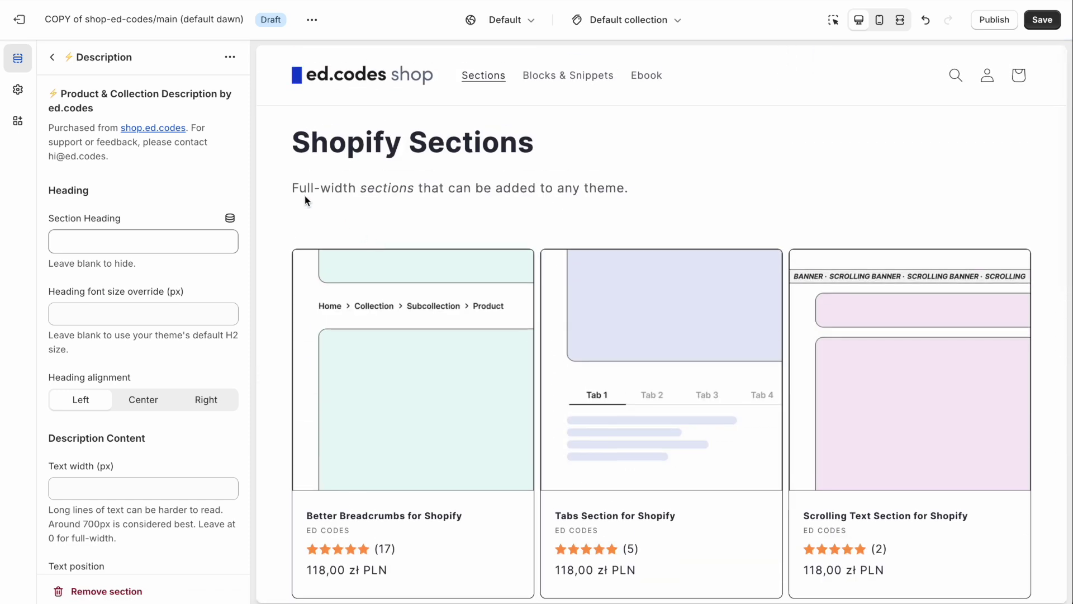
drag(293, 189, 477, 165)
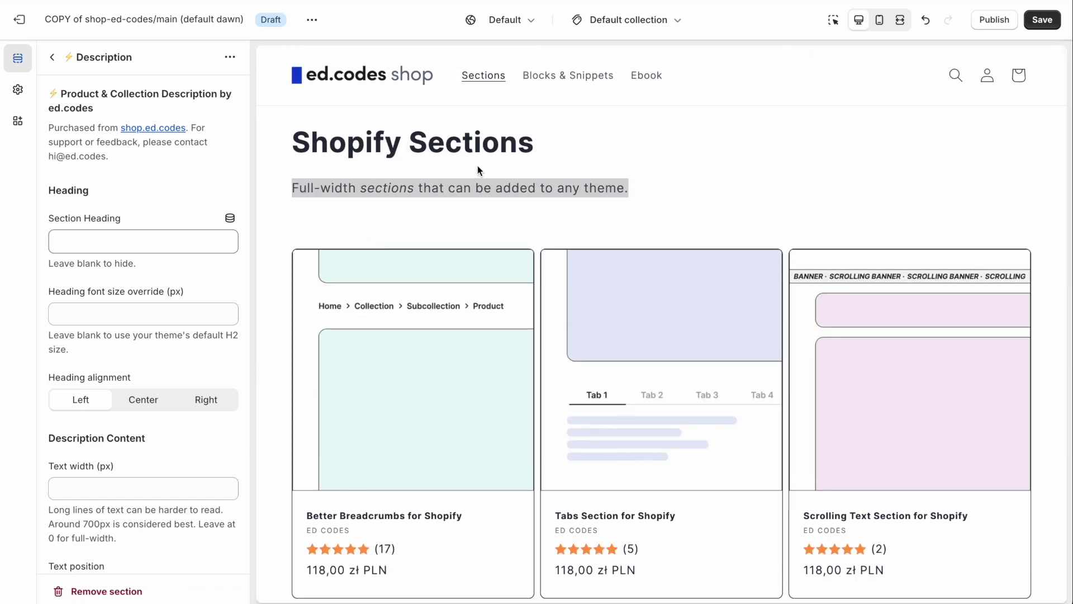
scroll(602, 210, down, 5)
scroll(609, 300, up, 5)
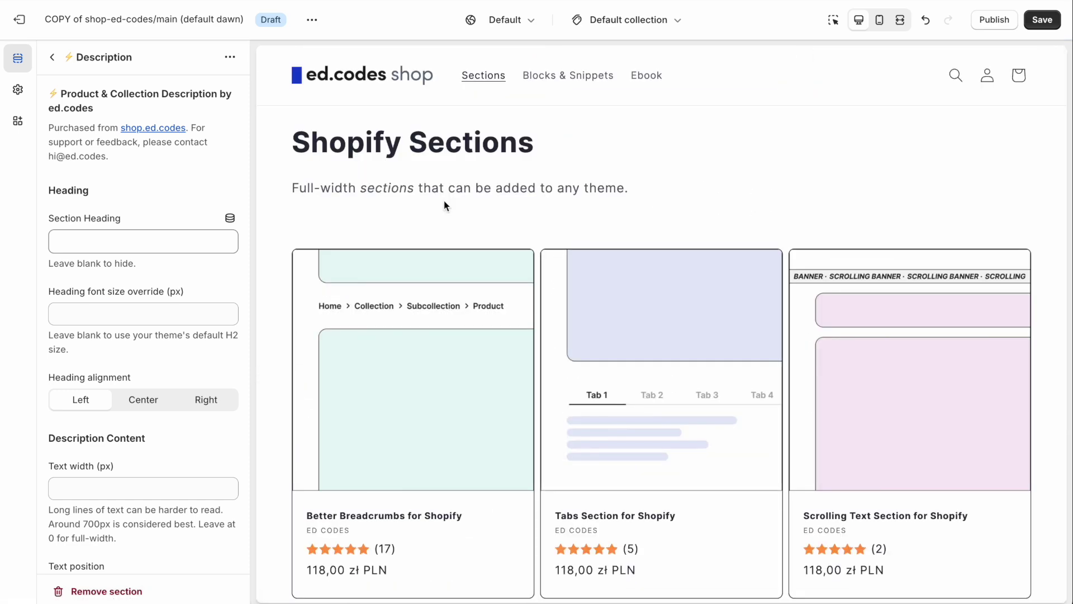
drag(287, 188, 685, 183)
click(678, 179)
Check the collection description below the product grid and open the Description section's settings.
click(52, 57)
scroll(301, 325, down, 5)
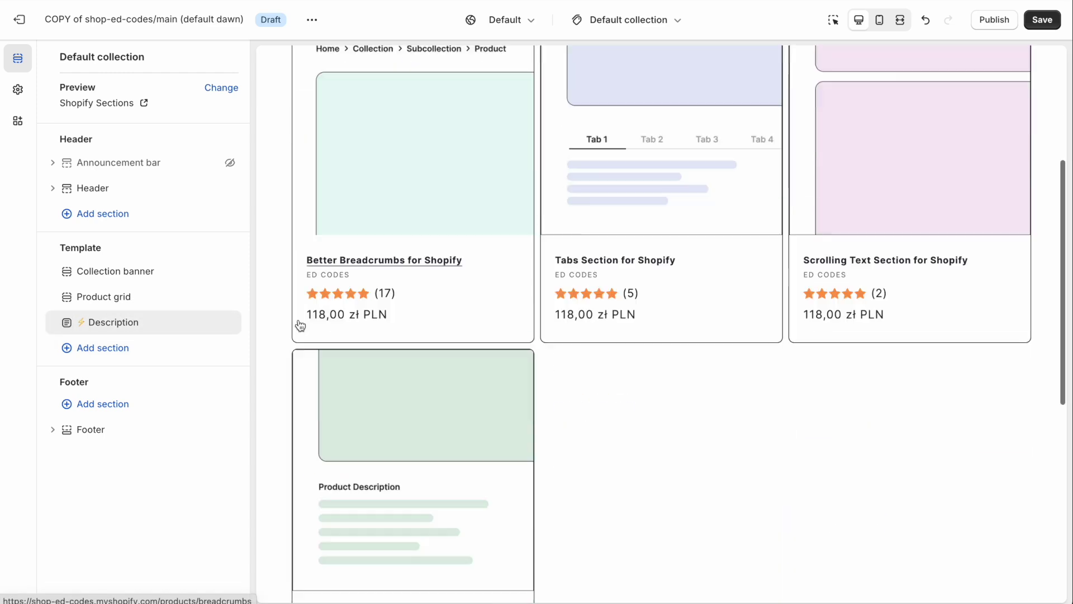
scroll(300, 325, down, 6)
triple_click(667, 382)
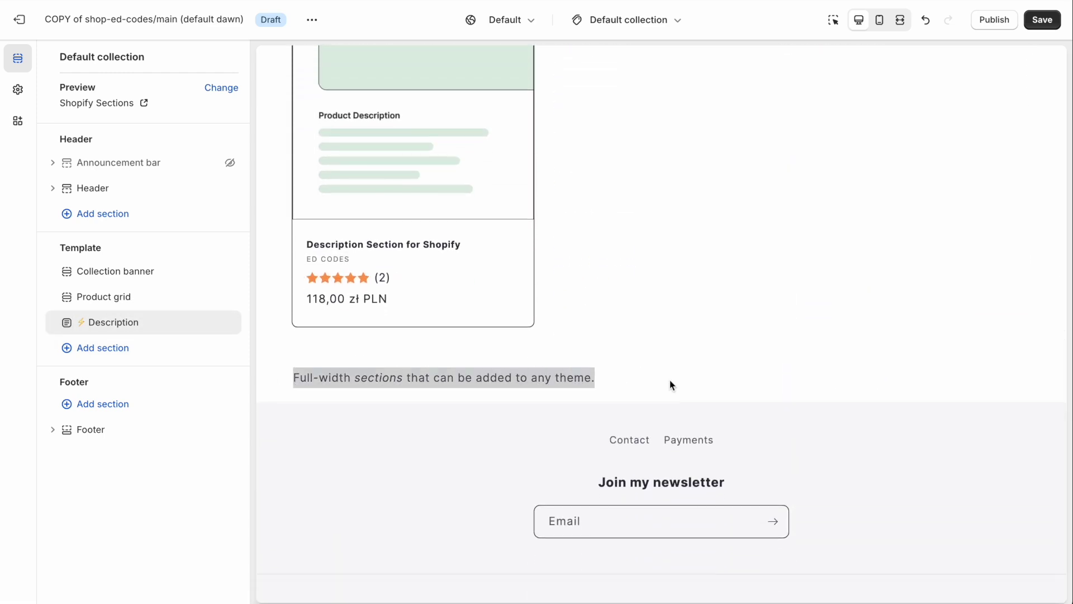
scroll(569, 365, up, 11)
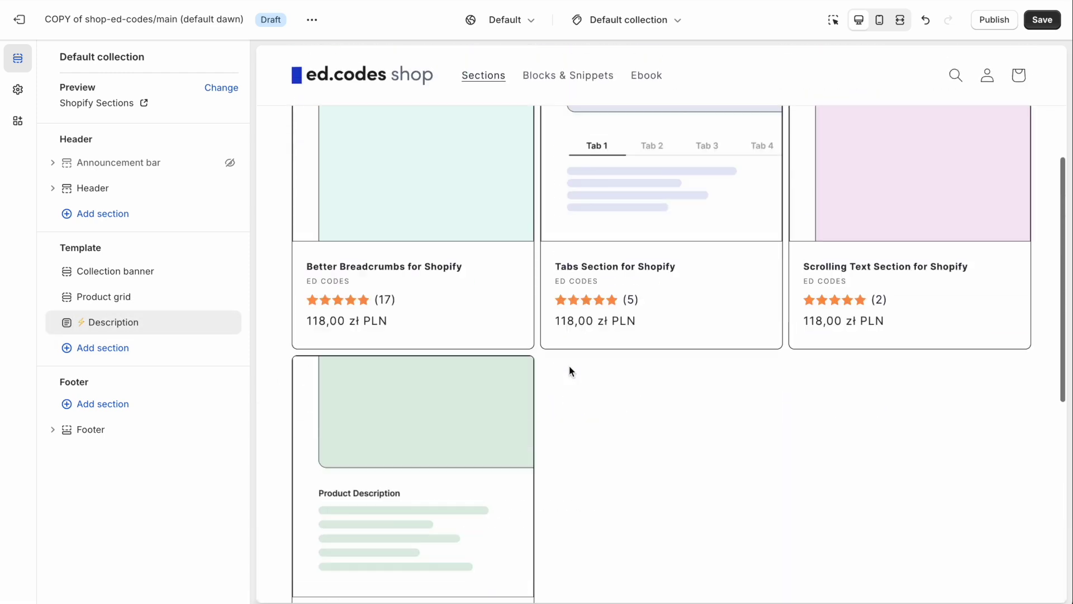
scroll(571, 372, down, 11)
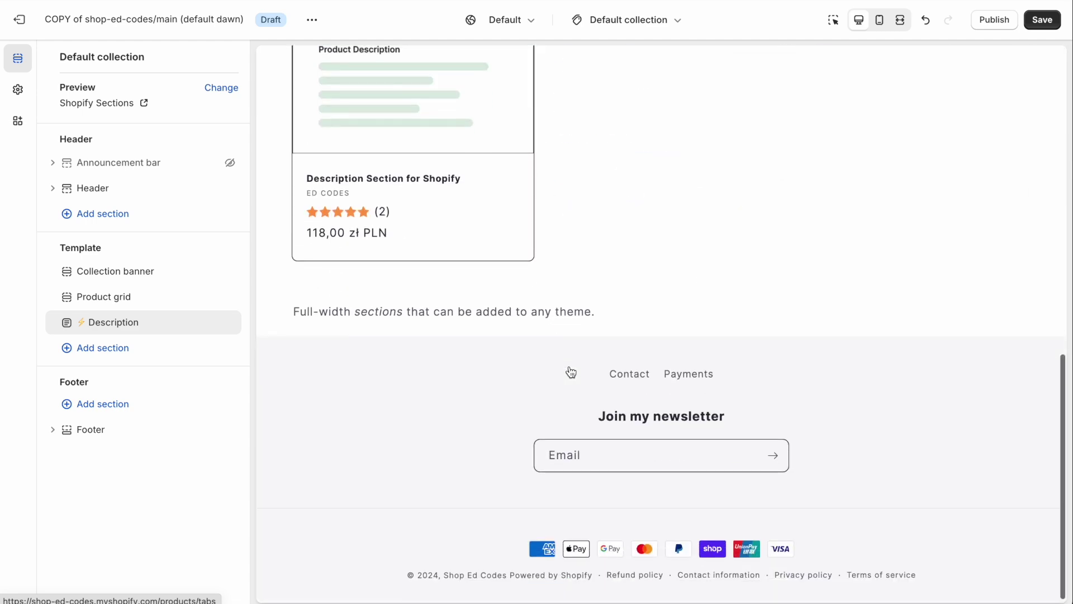
drag(298, 312, 639, 311)
scroll(640, 311, up, 11)
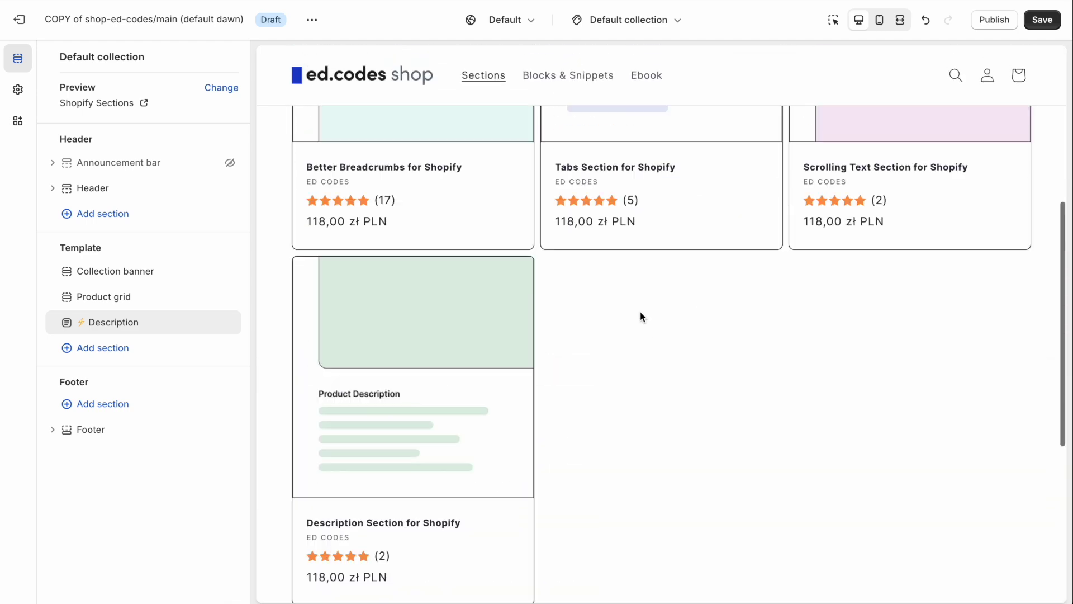
scroll(641, 314, down, 11)
drag(283, 302, 684, 301)
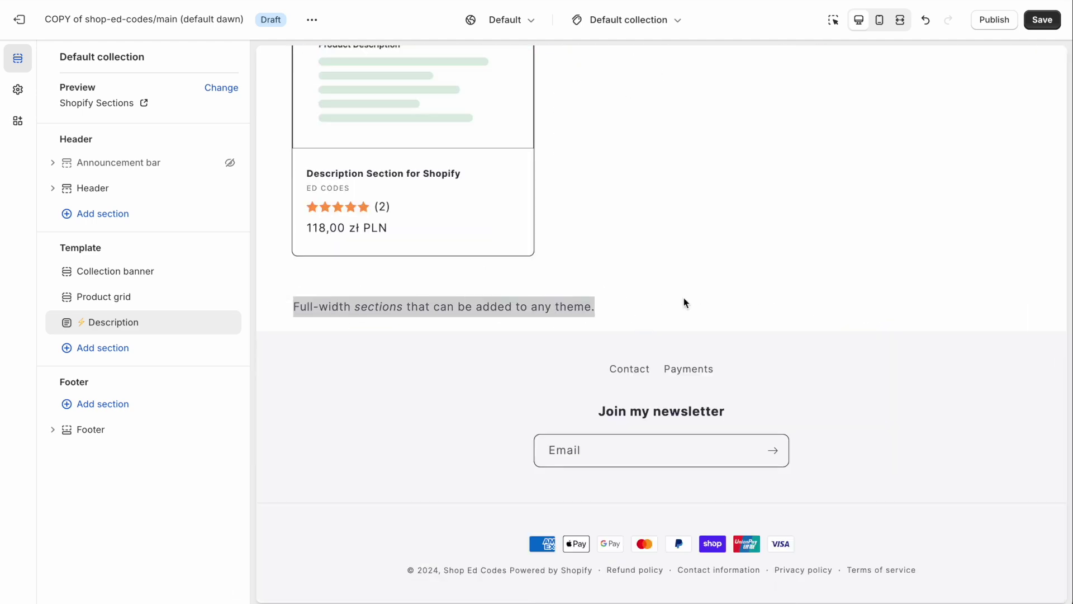
click(648, 305)
click(146, 325)
scroll(143, 319, down, 15)
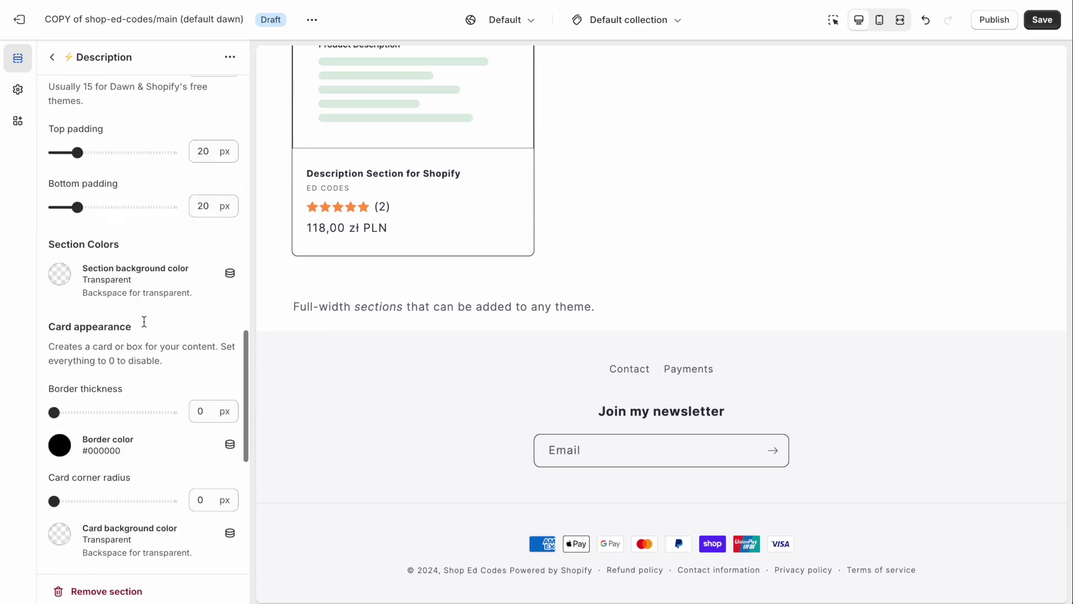
scroll(143, 318, up, 15)
Add a Rich text section and move it directly below the Collection banner.
click(18, 58)
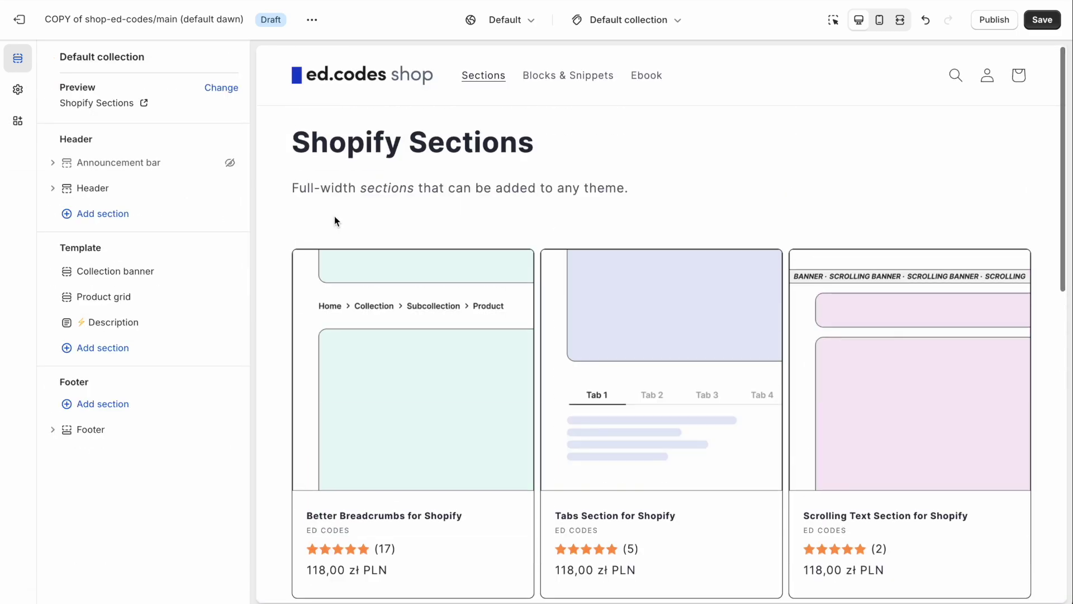
drag(292, 187, 649, 192)
click(586, 192)
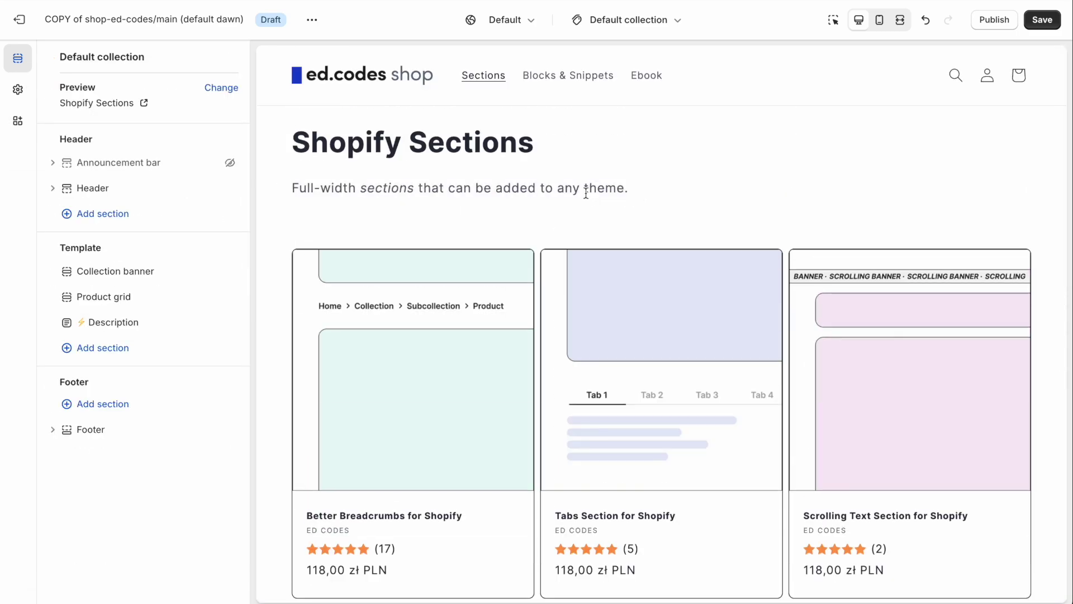
click(104, 348)
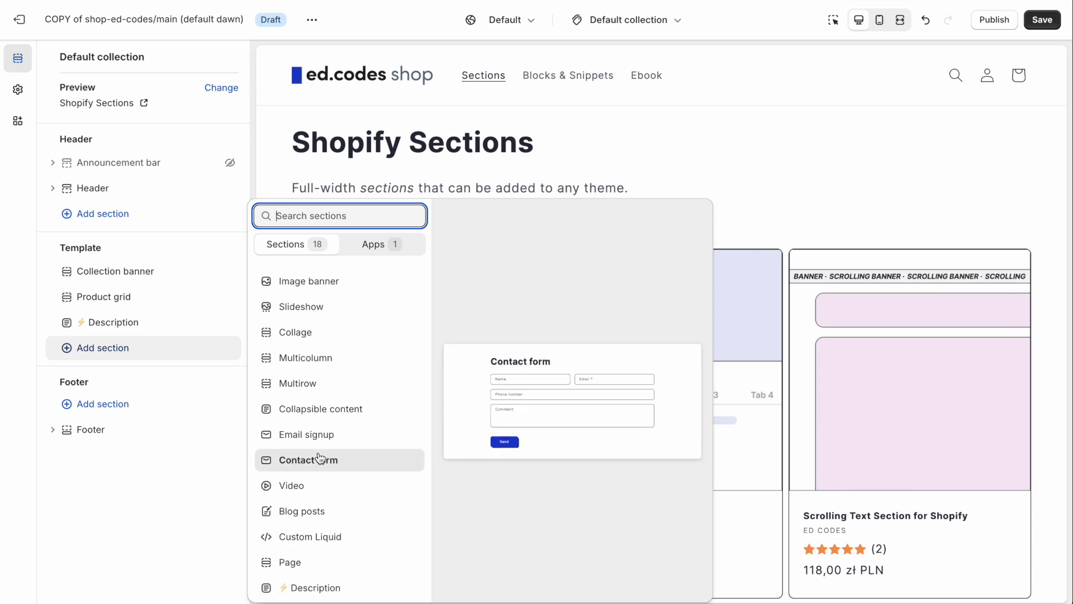
scroll(318, 455, up, 2)
click(79, 361)
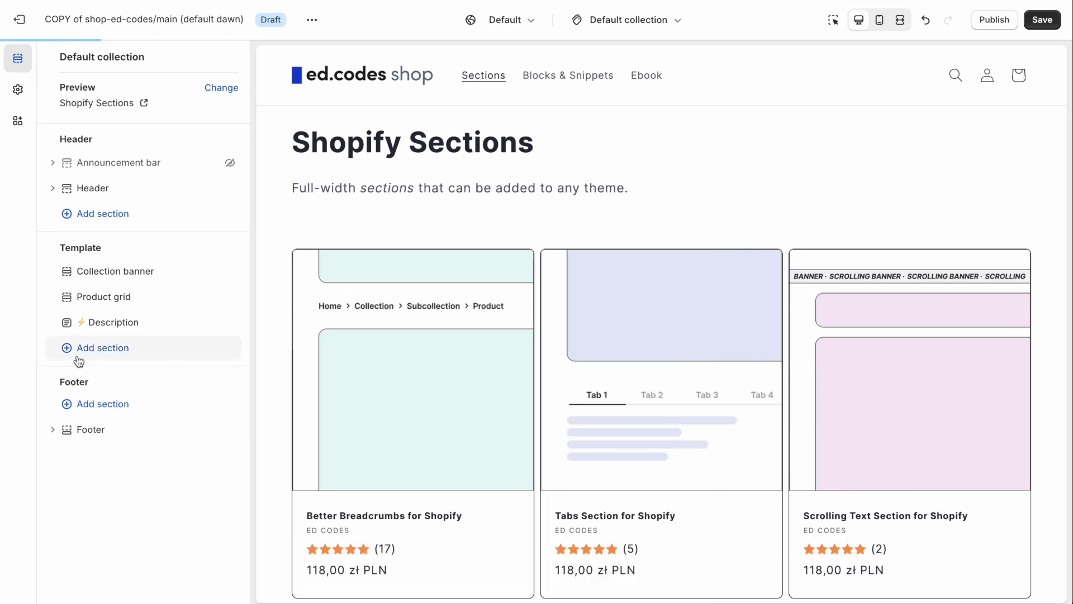
drag(70, 347, 73, 291)
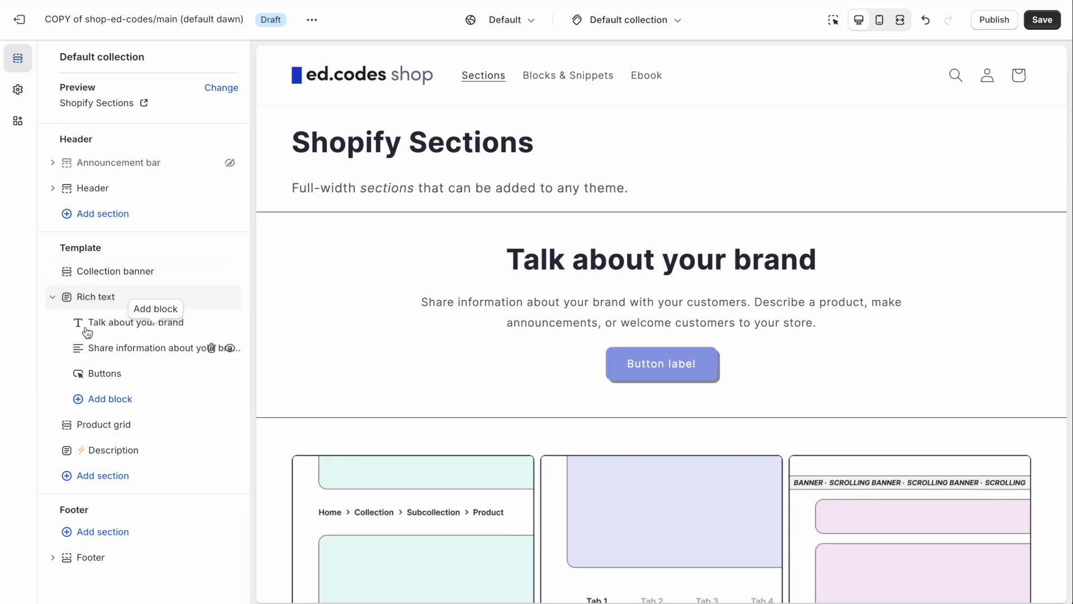
Delete the Rich text's heading and Buttons blocks, keeping only the text.
click(212, 323)
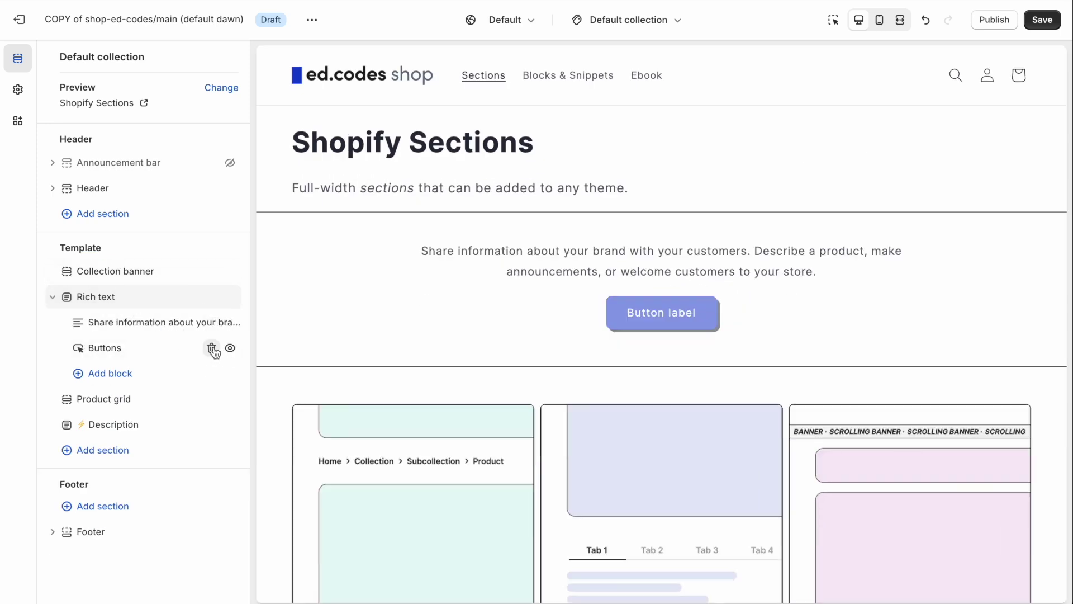
click(211, 348)
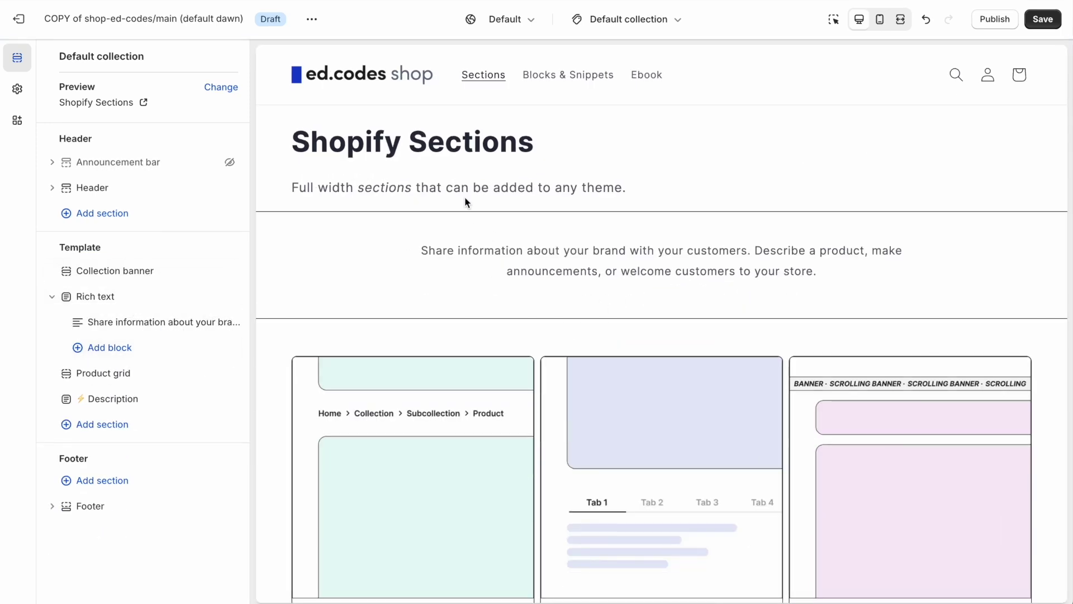
drag(302, 186, 639, 196)
click(613, 180)
Turn off the collection description in the Collection banner settings.
click(84, 272)
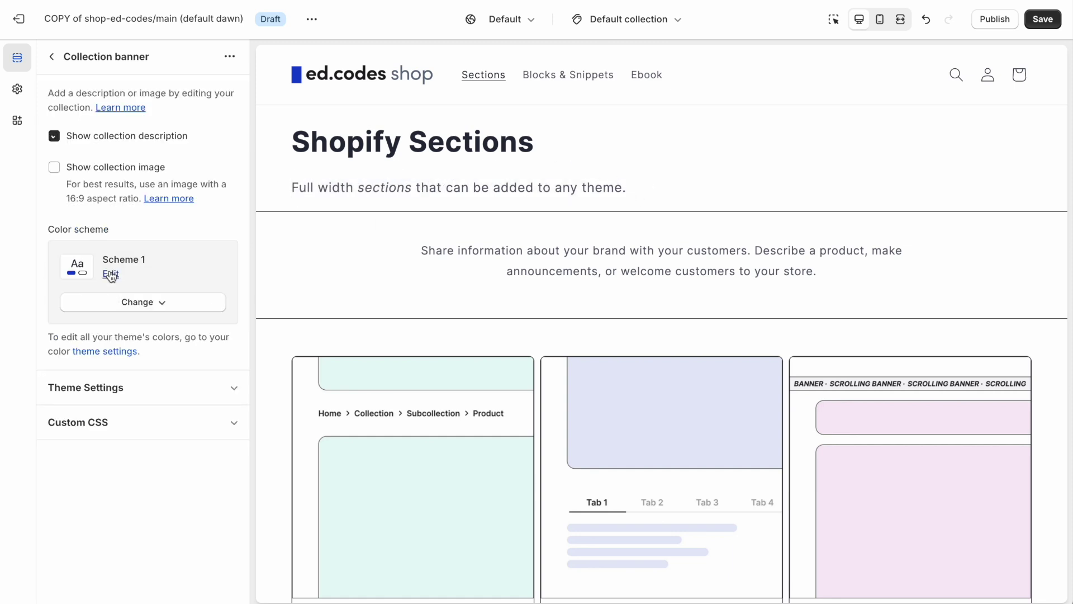
click(119, 141)
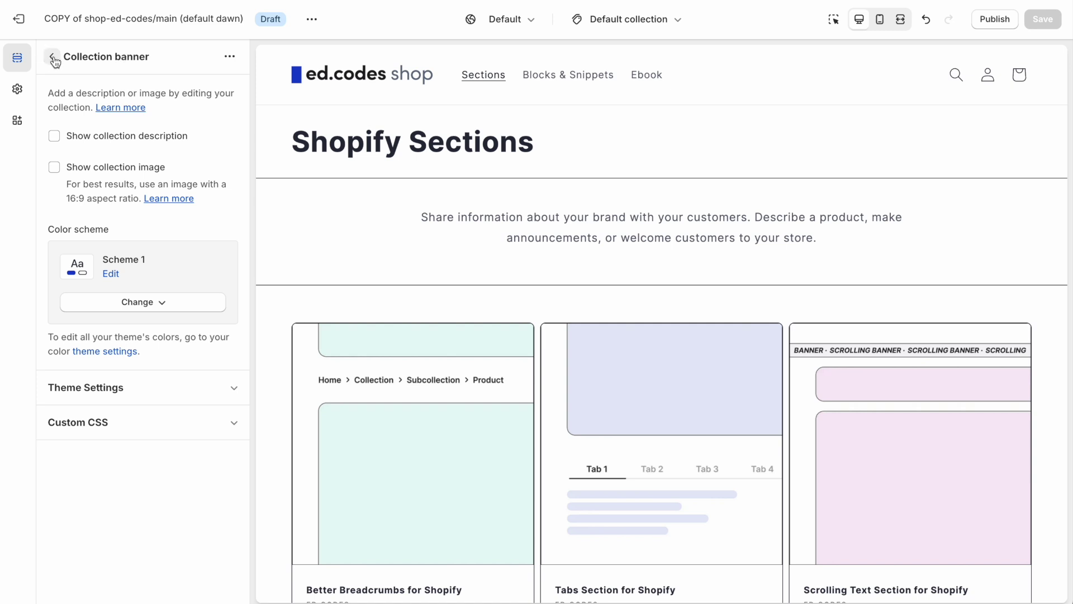
click(52, 56)
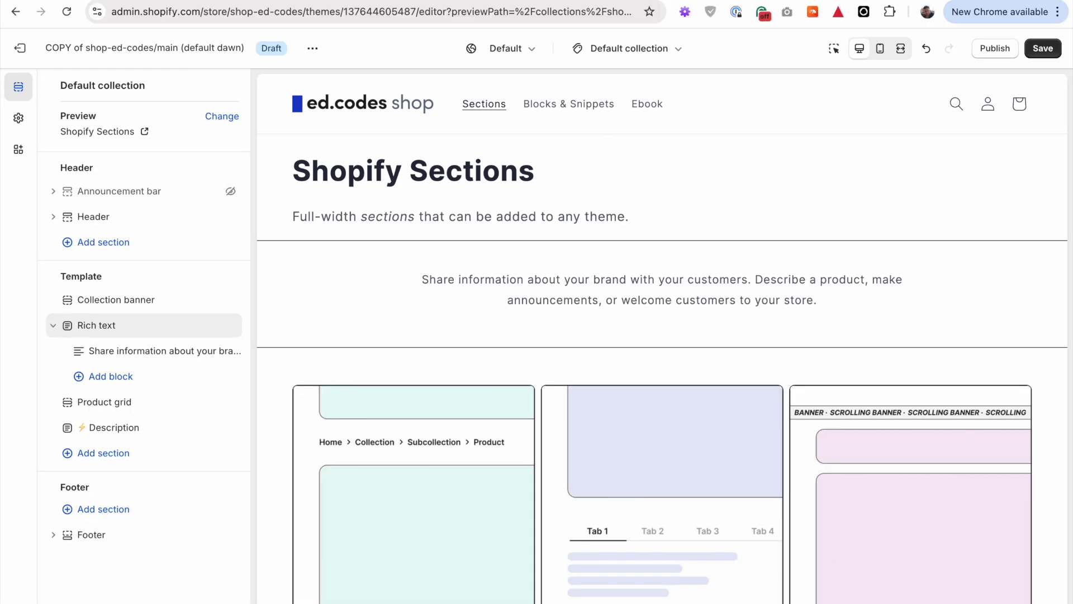